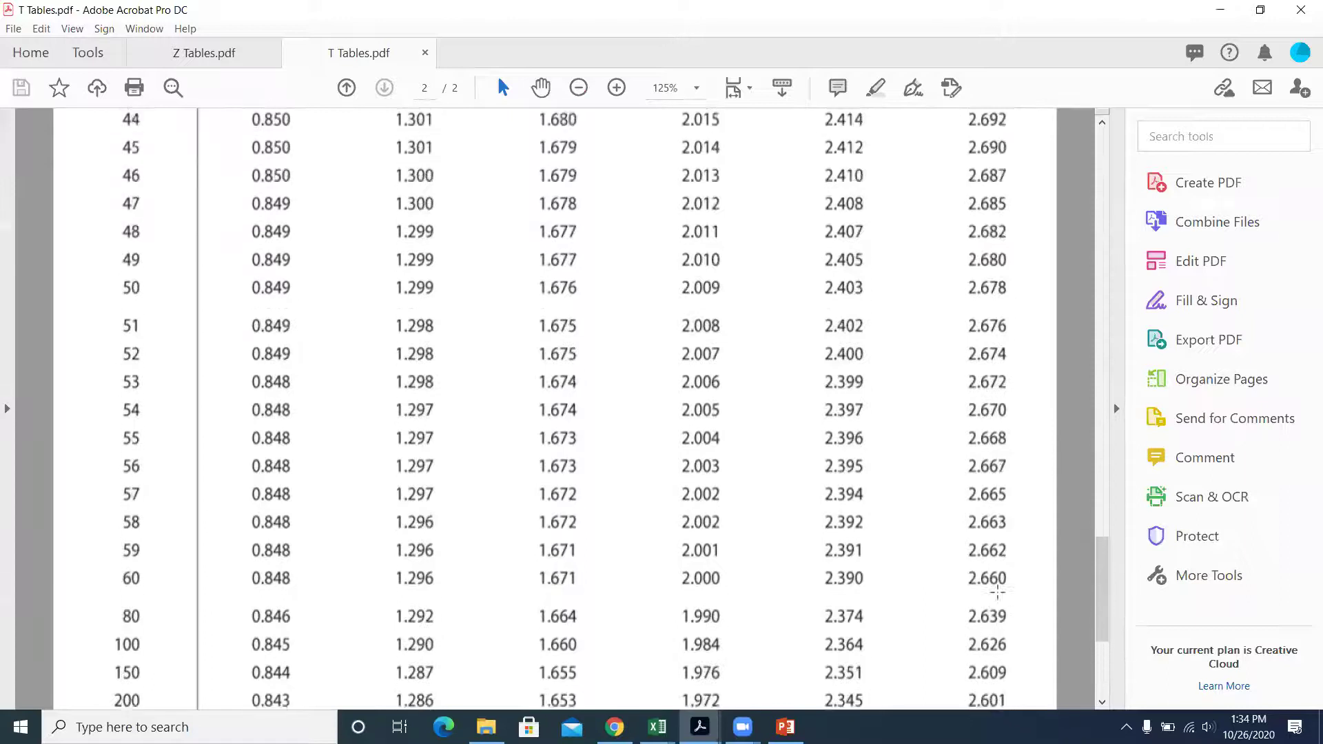
- Examine the continued t-table's critical values from 31 degrees of freedom down to infinity
{"action": "scroll", "coordinate": [1007, 581], "scroll_direction": "up", "scroll_amount": 4}
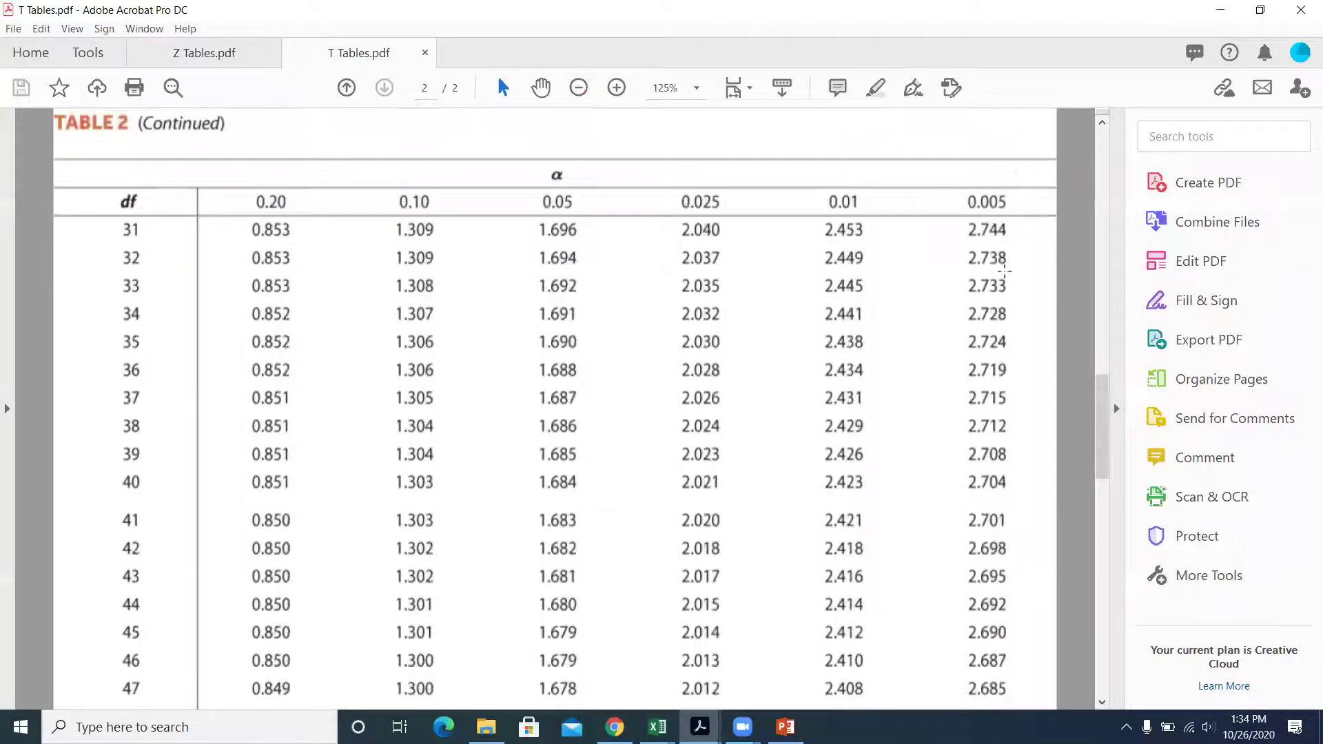
{"action": "scroll", "coordinate": [1045, 437], "scroll_direction": "down", "scroll_amount": 1}
{"action": "left_click_drag", "start_coordinate": [1103, 423], "coordinate": [1112, 596]}
{"action": "scroll", "coordinate": [1016, 612], "scroll_direction": "down", "scroll_amount": 1}
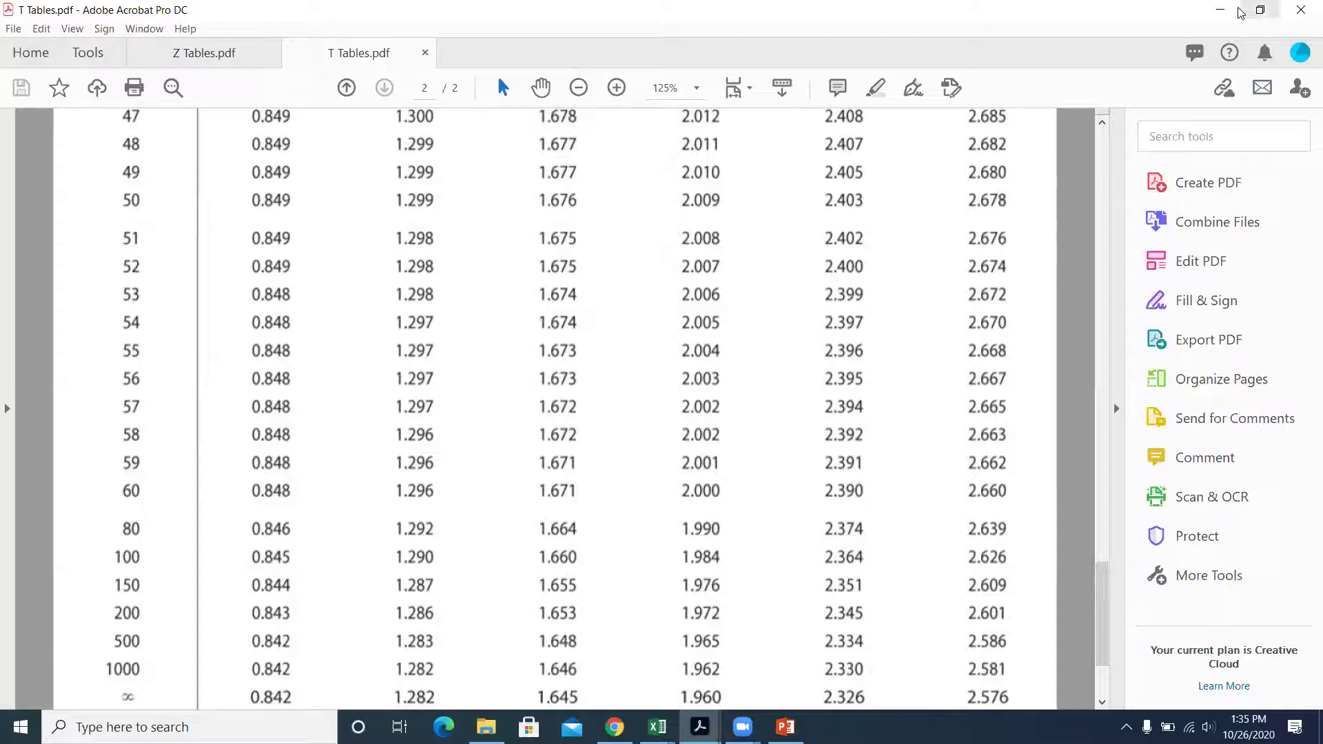
- Switch to the Week 11 Lectures presentation in PowerPoint, view the "Comparing two population means" slide, and minimize the presentation
{"action": "key", "text": "alt+Tab"}
{"action": "scroll", "coordinate": [117, 310], "scroll_direction": "down", "scroll_amount": 1}
{"action": "left_click", "coordinate": [116, 275]}
{"action": "left_click", "coordinate": [146, 429]}
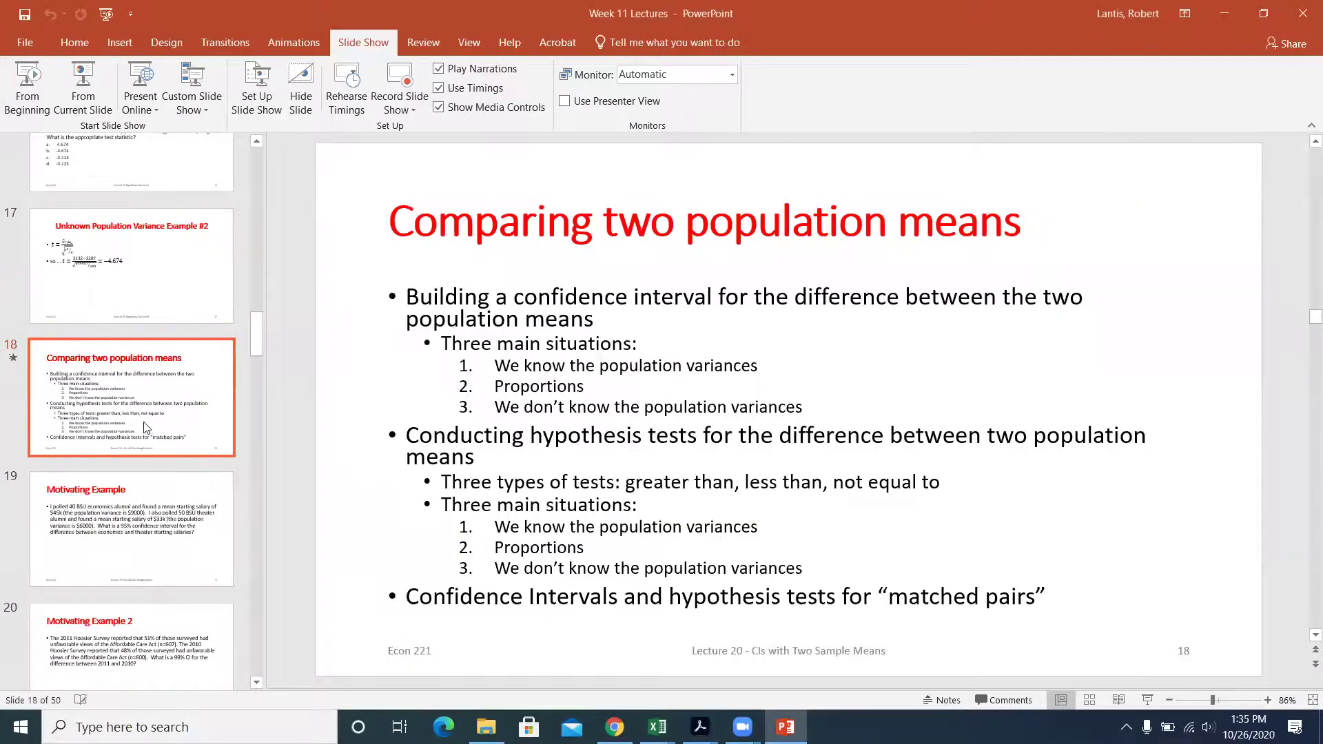
{"action": "left_click", "coordinate": [1224, 13]}
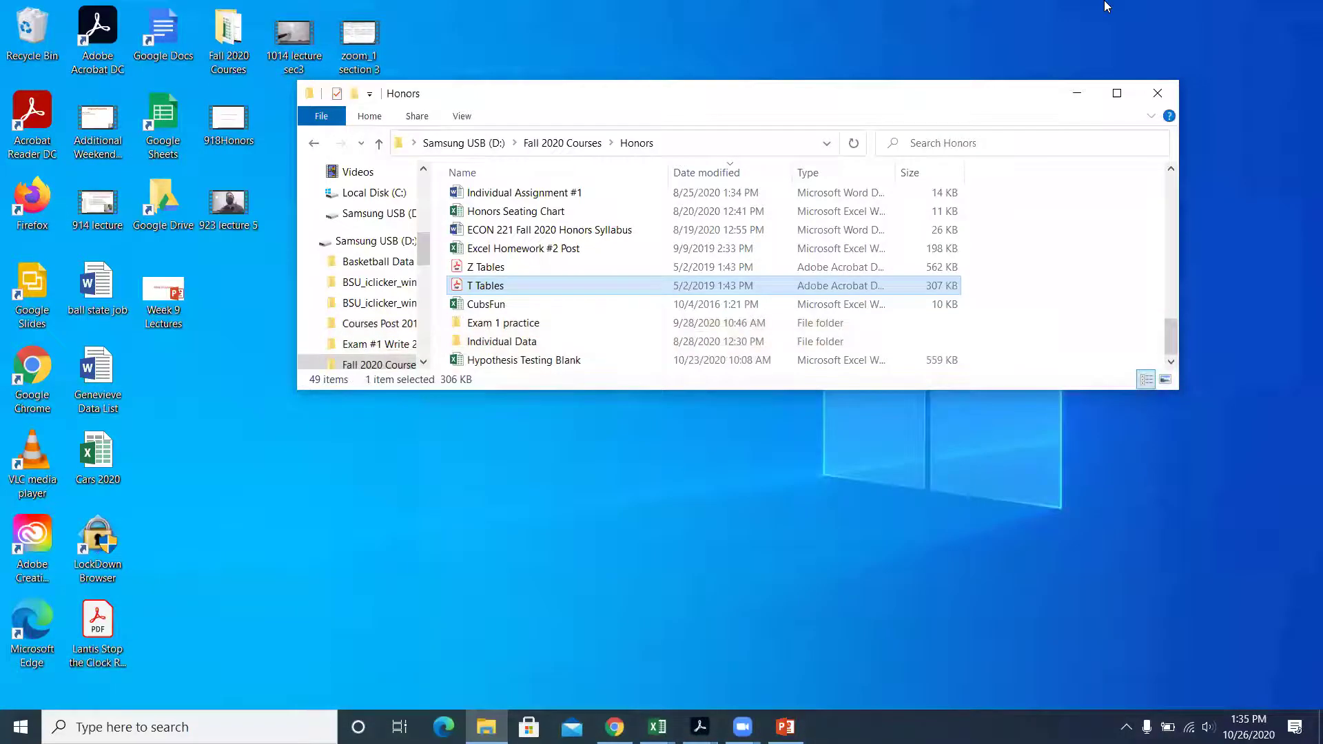
- Switch to the Hypothesis Testing Blank workbook in Excel and have its window maximized
{"action": "left_click", "coordinate": [658, 727]}
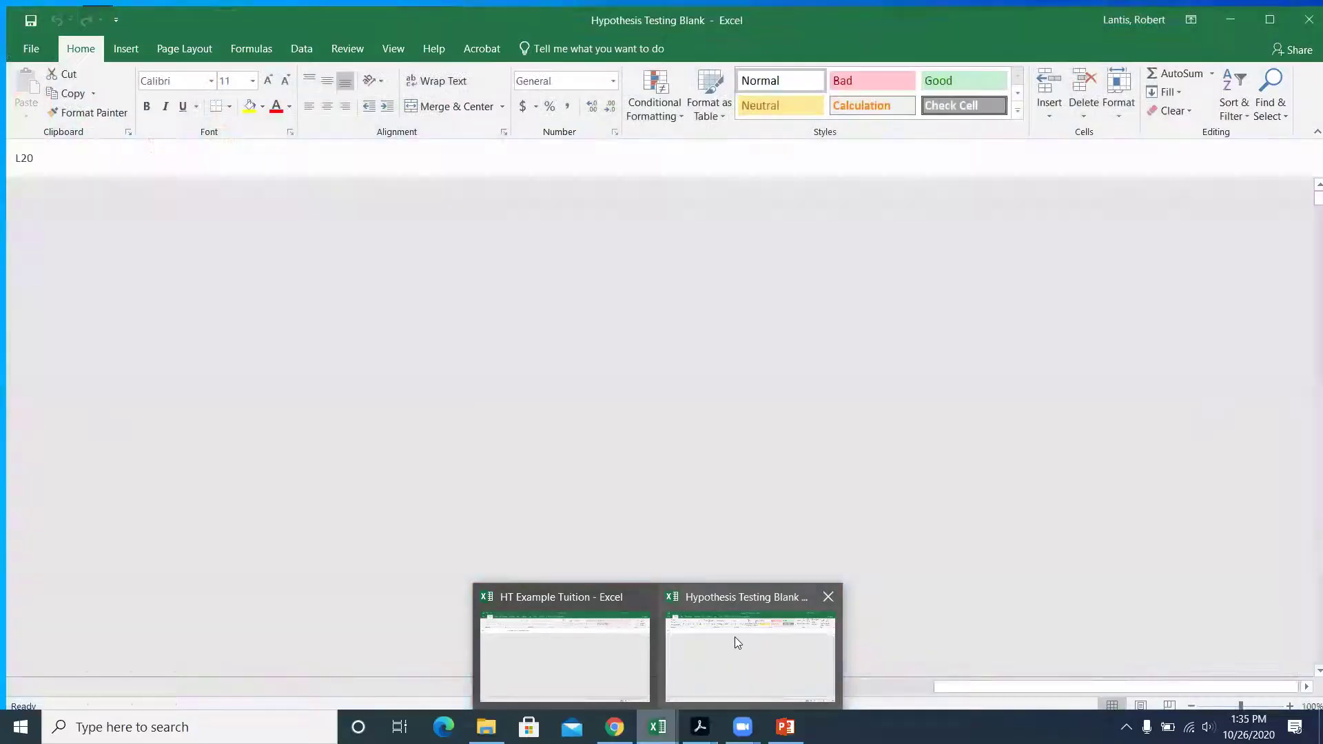
{"action": "left_click", "coordinate": [735, 638]}
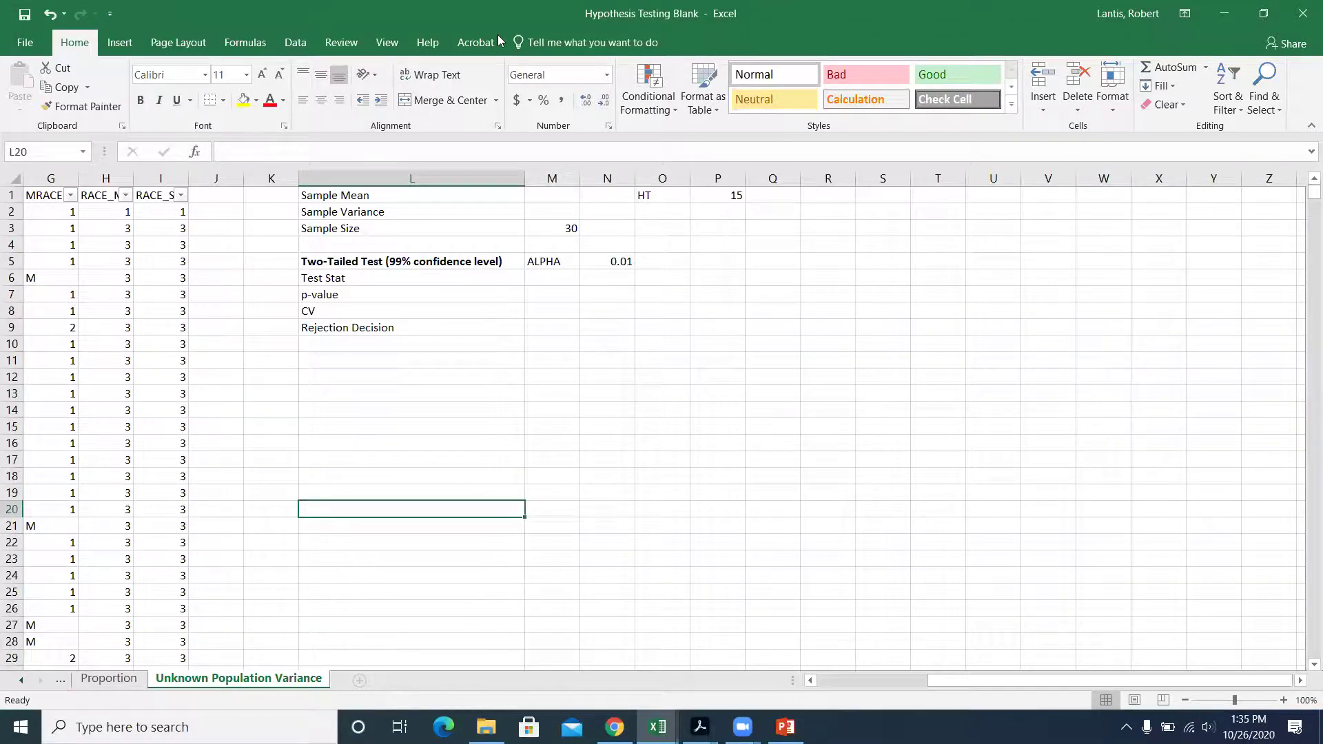
{"action": "left_click_drag", "start_coordinate": [541, 14], "coordinate": [546, 75]}
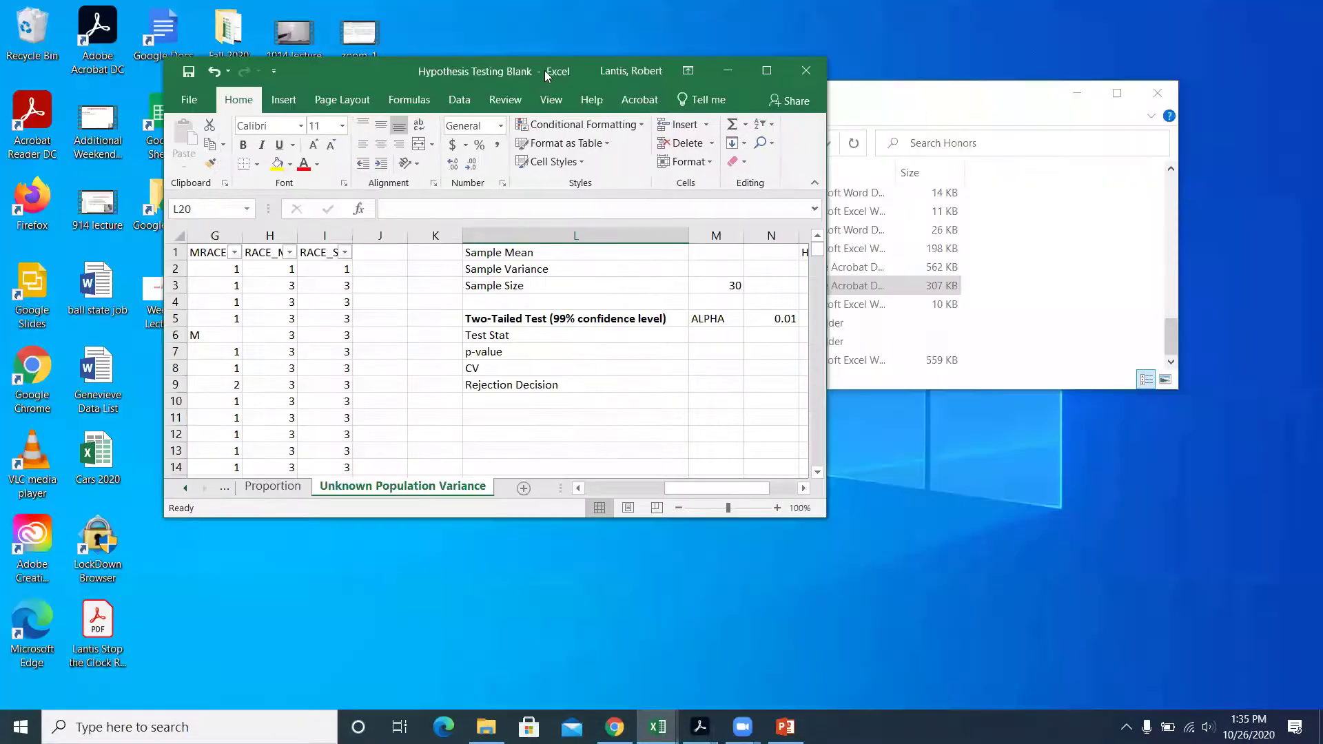
{"action": "double_click", "coordinate": [498, 73]}
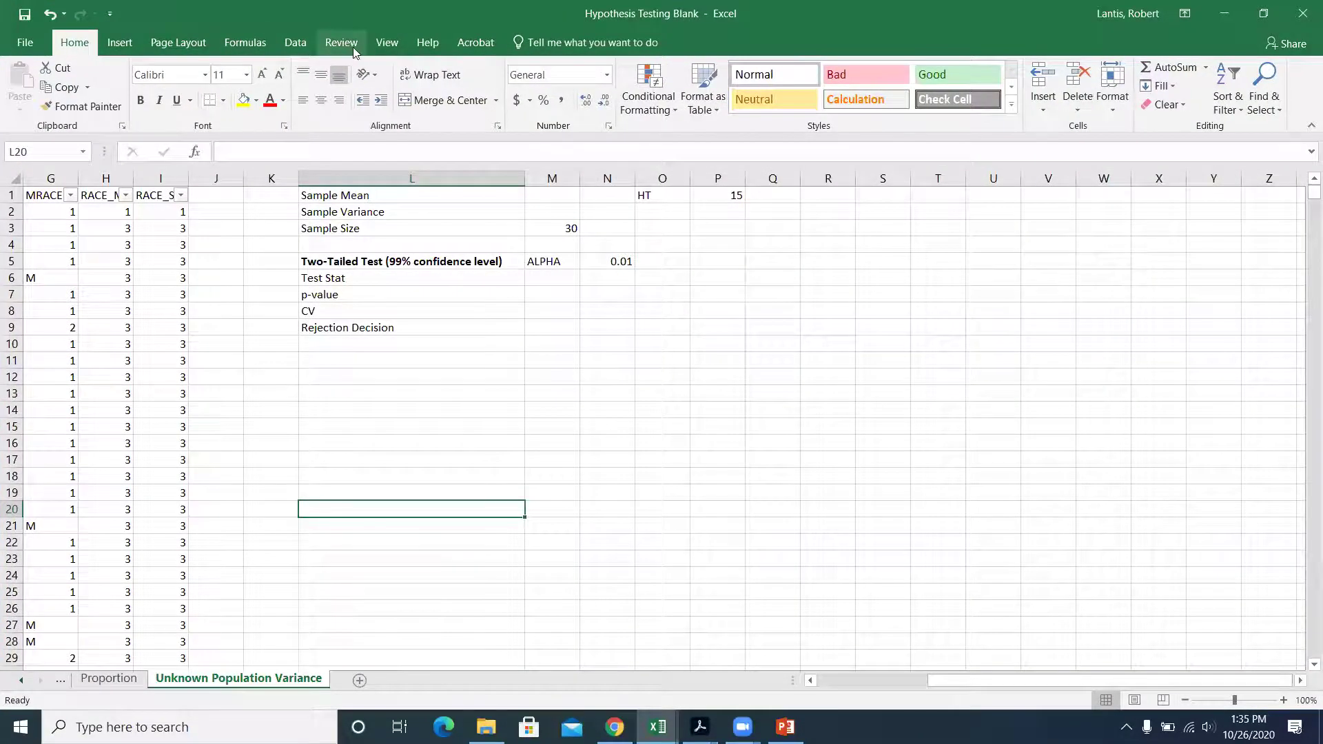
- Set the worksheet's zoom to a custom magnification of 150%
{"action": "left_click", "coordinate": [384, 41]}
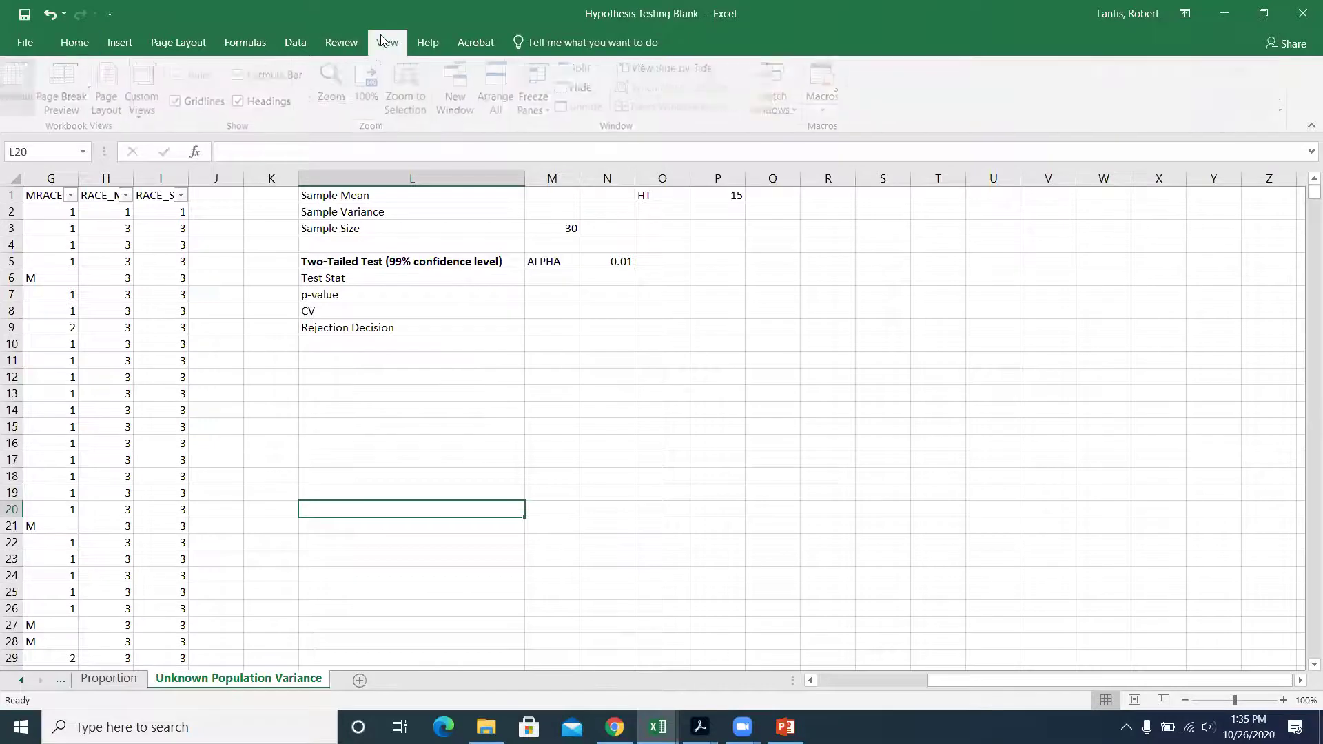
{"action": "left_click", "coordinate": [337, 82]}
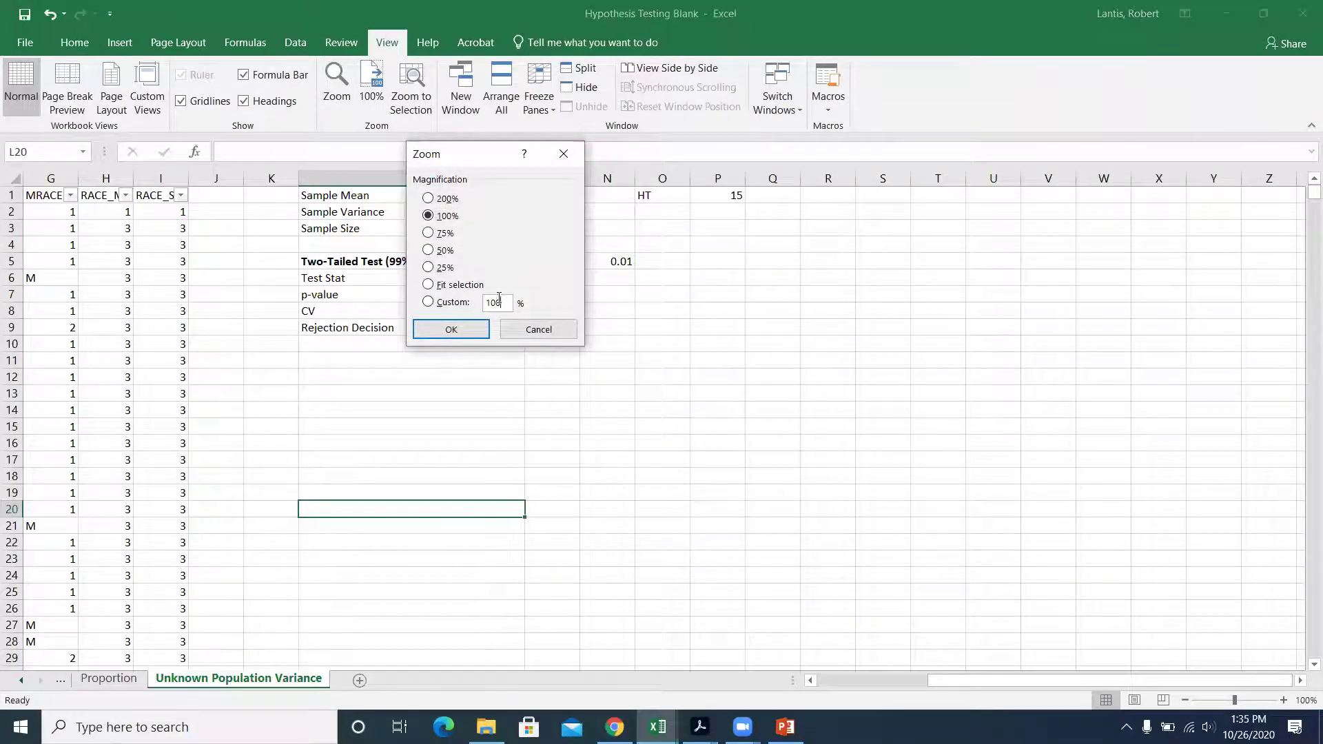
{"action": "key", "text": "BackSpace"}
{"action": "key", "text": "BackSpace"}
{"action": "type", "text": "50"}
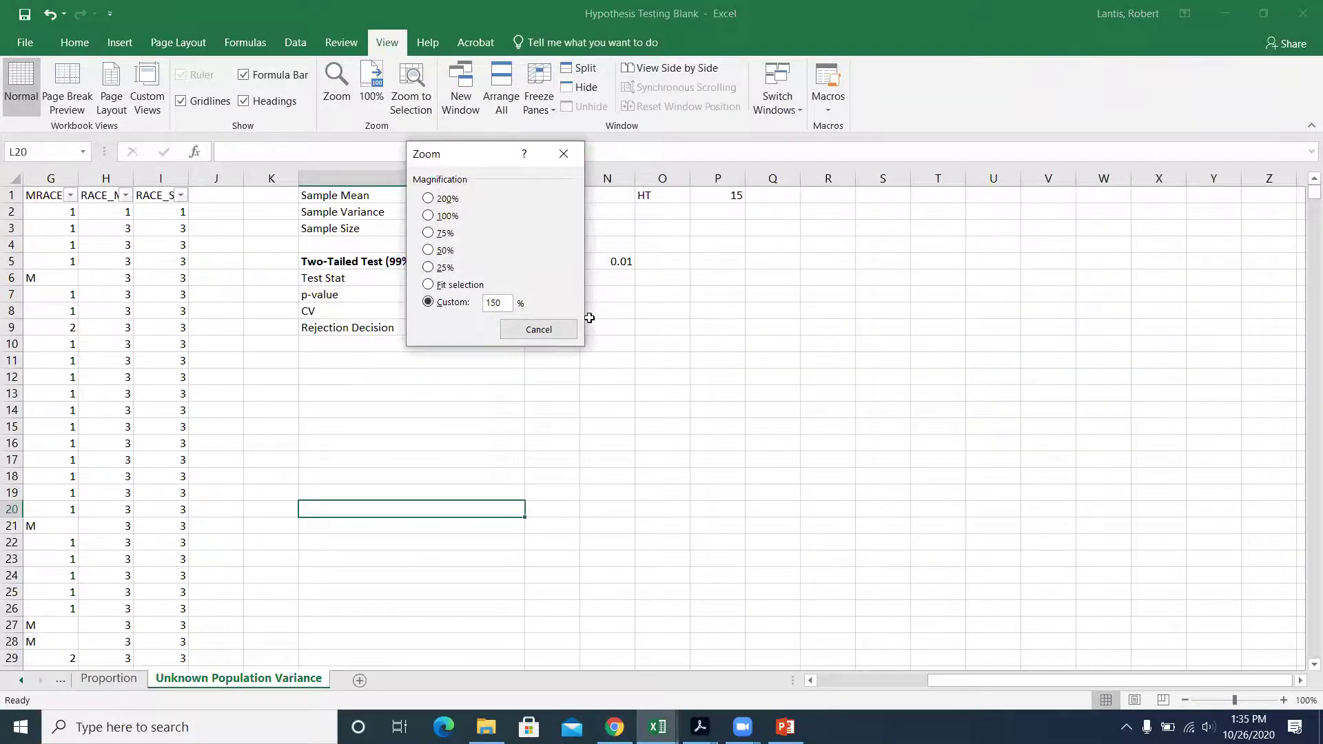
{"action": "key", "text": "Return"}
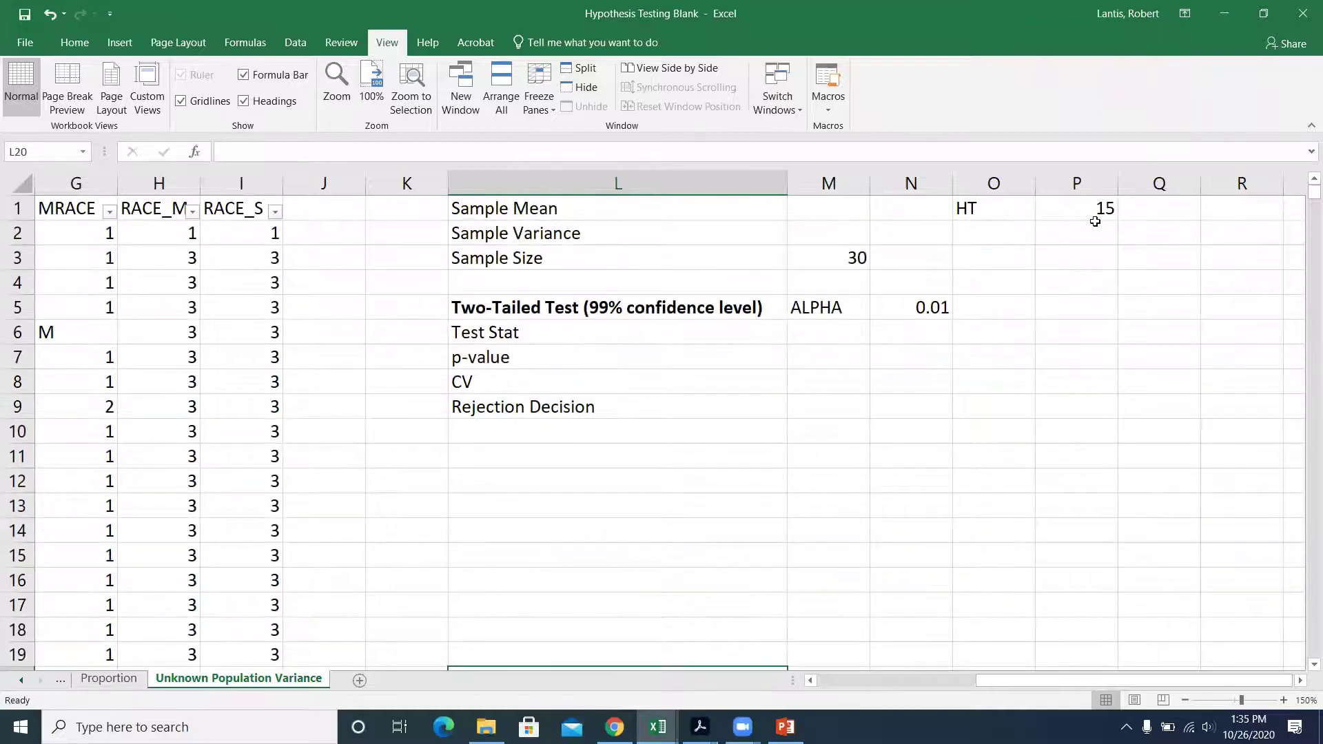
- Review the e-cigarette data columns, the sample variance and sample size cells, and the hypothesized value in P1
{"action": "left_click_drag", "start_coordinate": [1041, 678], "coordinate": [905, 682]}
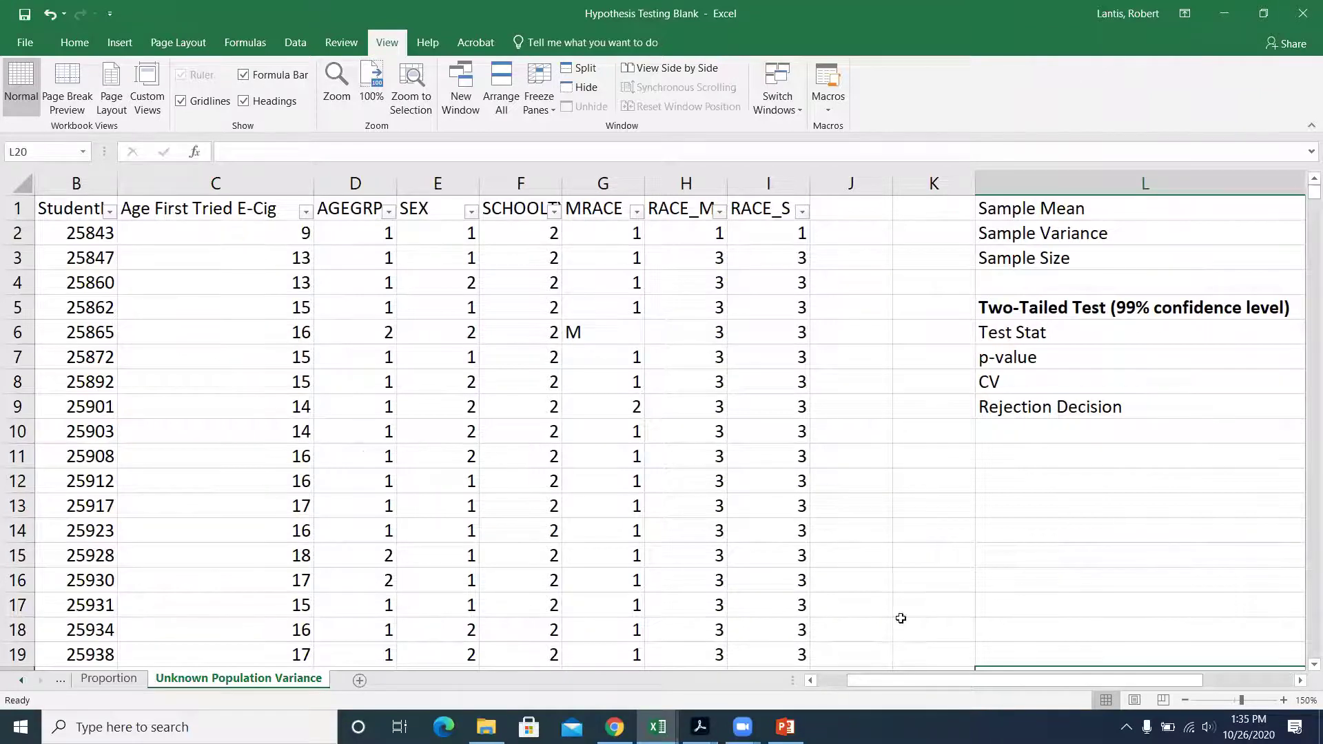
{"action": "left_click_drag", "start_coordinate": [942, 676], "coordinate": [1093, 692]}
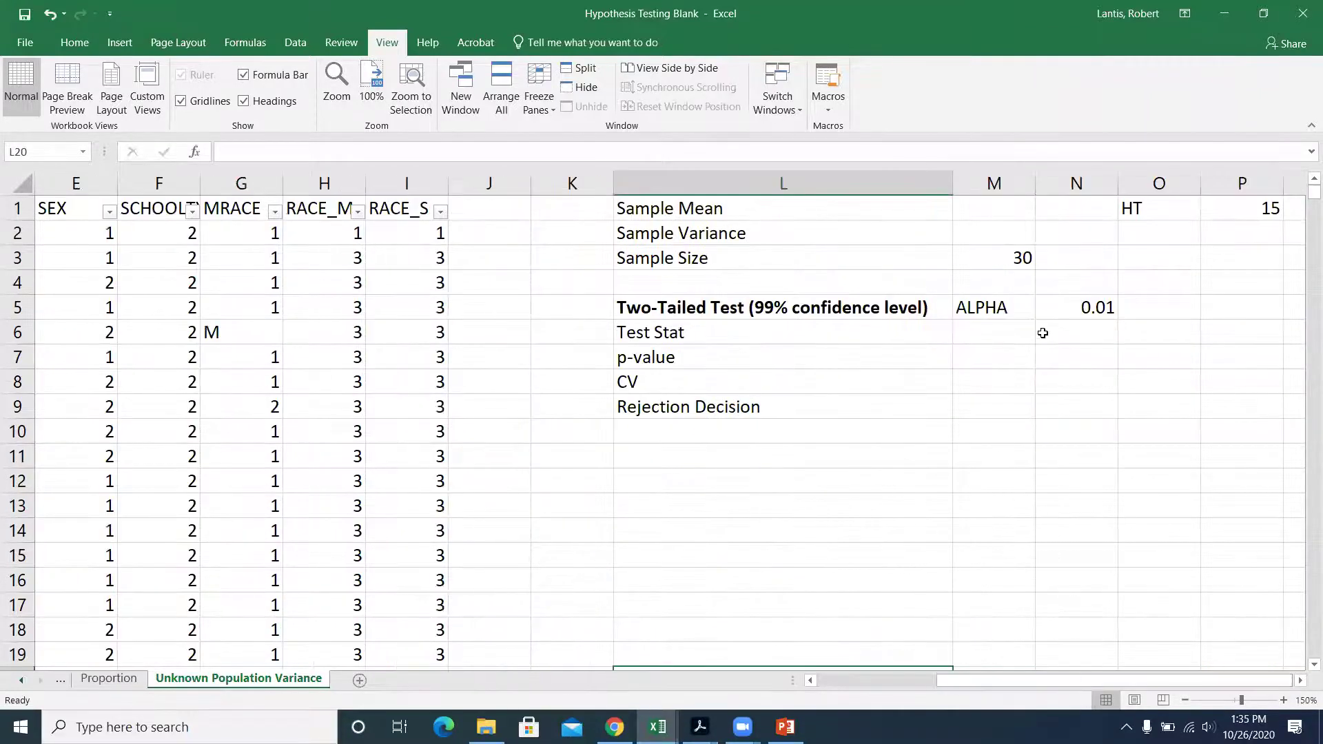
{"action": "left_click", "coordinate": [1003, 225]}
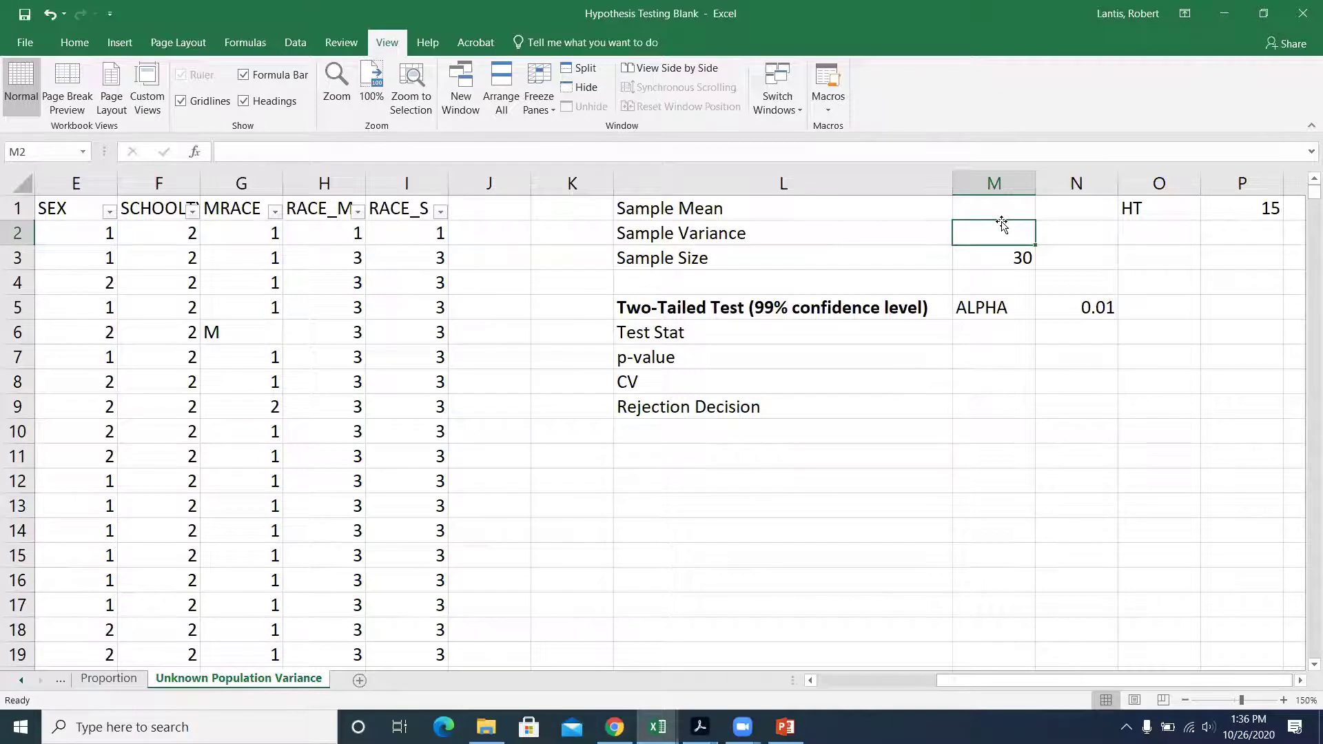
{"action": "left_click", "coordinate": [990, 257]}
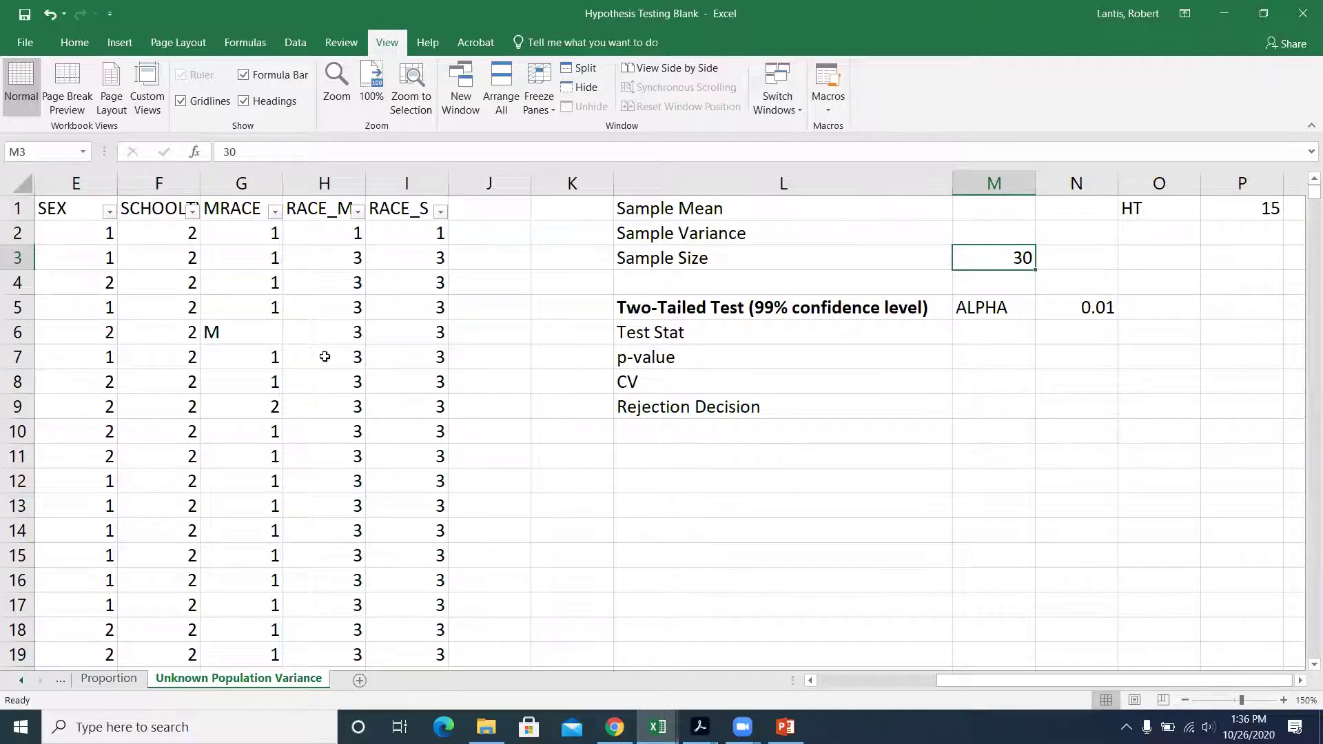
{"action": "left_click", "coordinate": [1252, 210]}
{"action": "left_click_drag", "start_coordinate": [1252, 210], "coordinate": [1249, 219]}
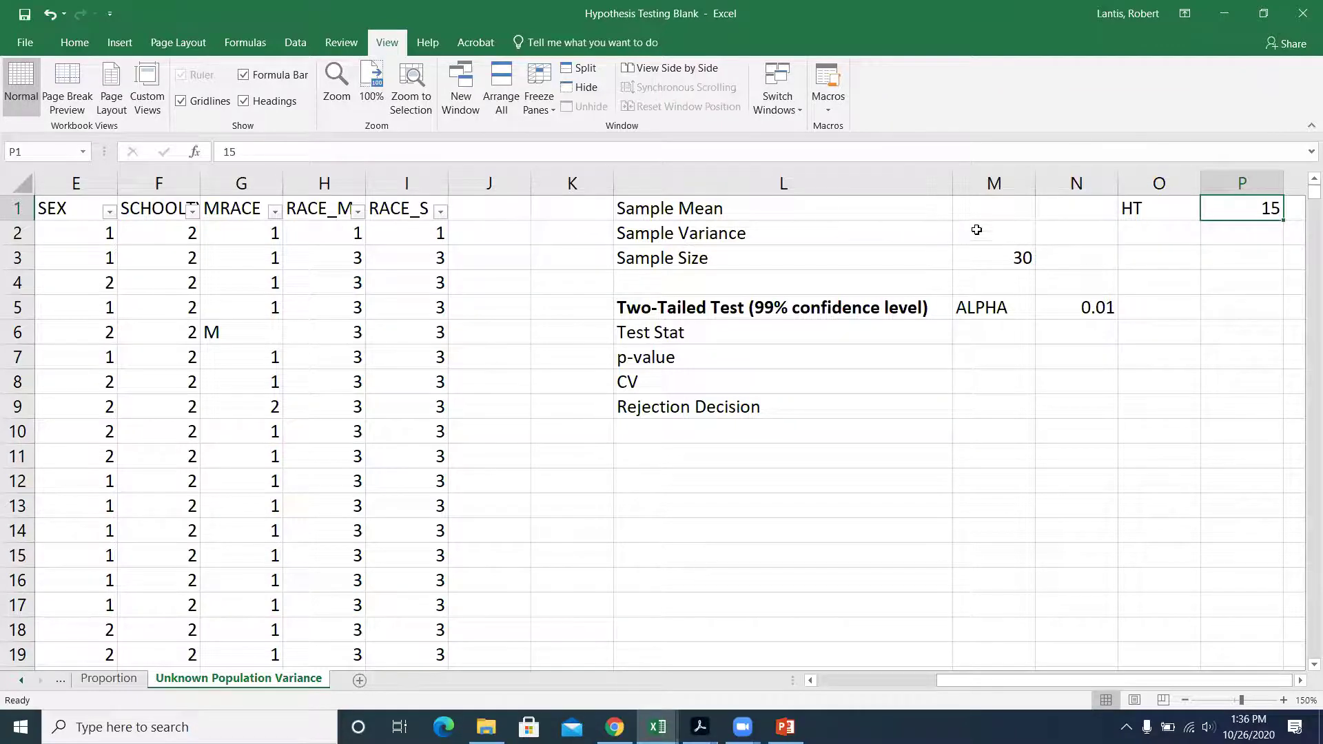
- Calculate the sample mean in M1 with the AVERAGE function over the Age First Tried E-Cig values in C2:C6273
{"action": "left_click", "coordinate": [991, 213]}
{"action": "type", "text": "=average("}
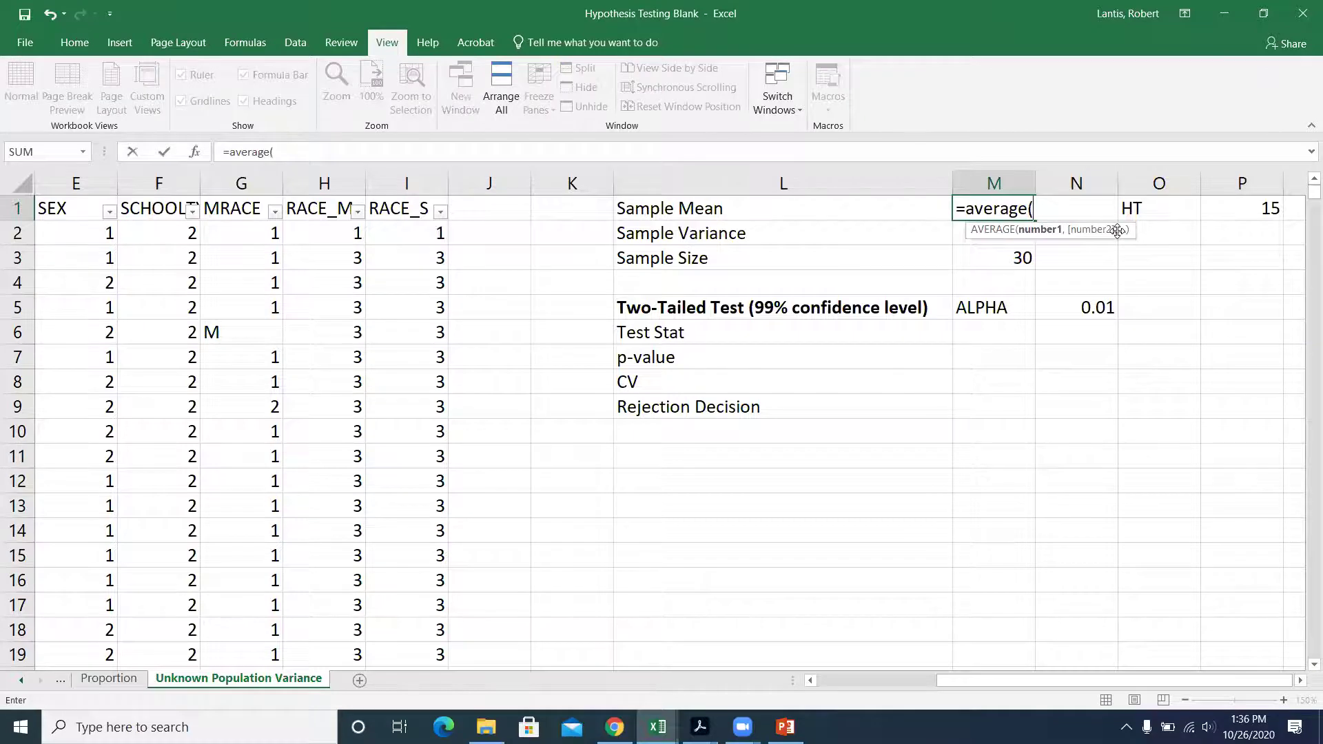
{"action": "key", "text": "Left"}
{"action": "key", "text": "Left"}
{"action": "key", "text": "Left"}
{"action": "key", "text": "Left"}
{"action": "key", "text": "Left"}
{"action": "key", "text": "Left"}
{"action": "key", "text": "Left"}
{"action": "key", "text": "Left"}
{"action": "key", "text": "Left"}
{"action": "key", "text": "Left"}
{"action": "key", "text": "Left"}
{"action": "key", "text": "Left"}
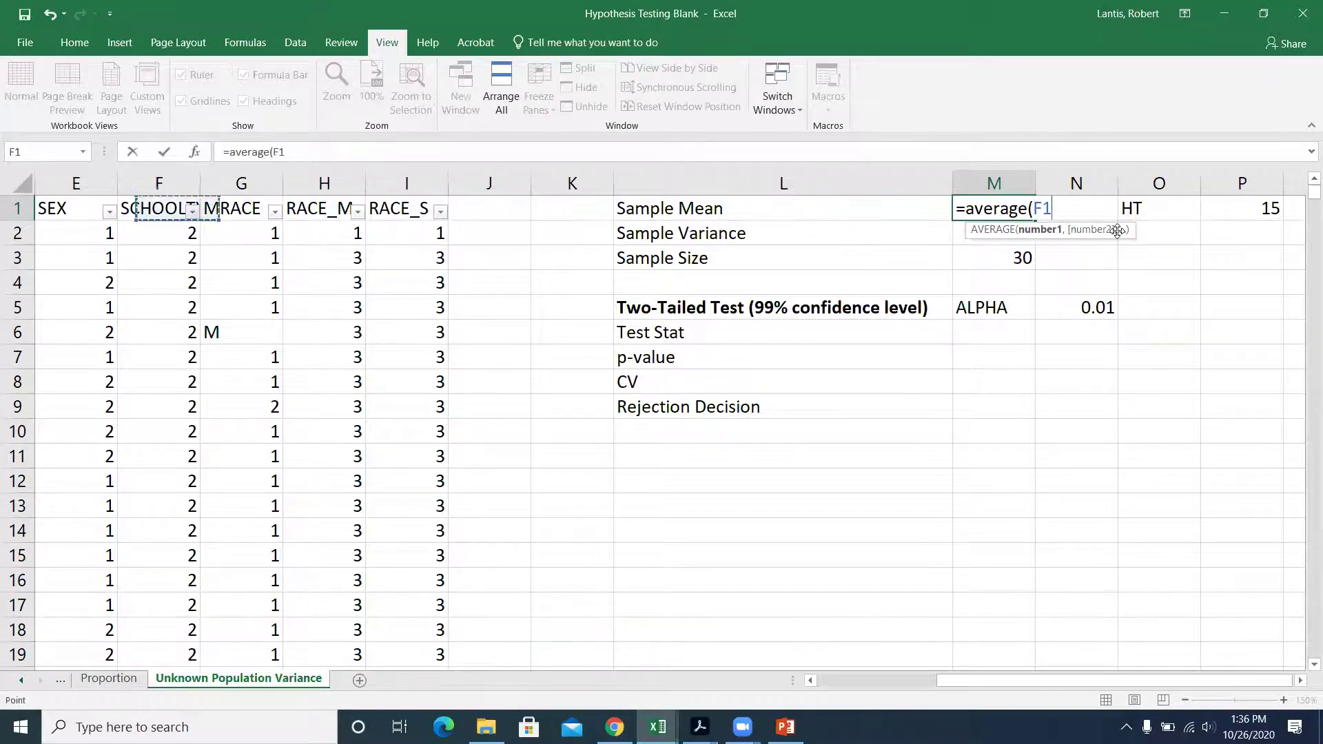
{"action": "key", "text": "Right"}
{"action": "key", "text": "Right"}
{"action": "key", "text": "Down"}
{"action": "key", "text": "Right"}
{"action": "key", "text": "Down"}
{"action": "key", "text": "Left"}
{"action": "key", "text": "Up"}
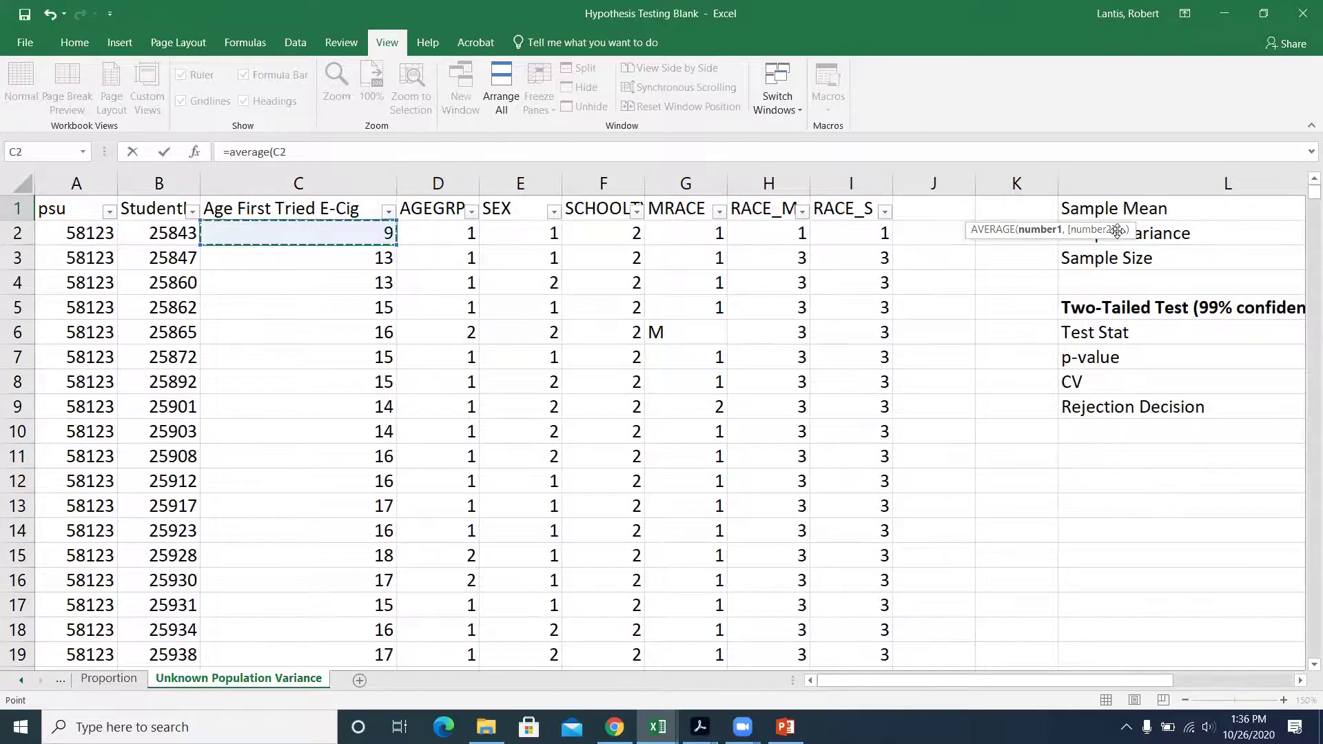
{"action": "key", "text": "ctrl+shift+Down"}
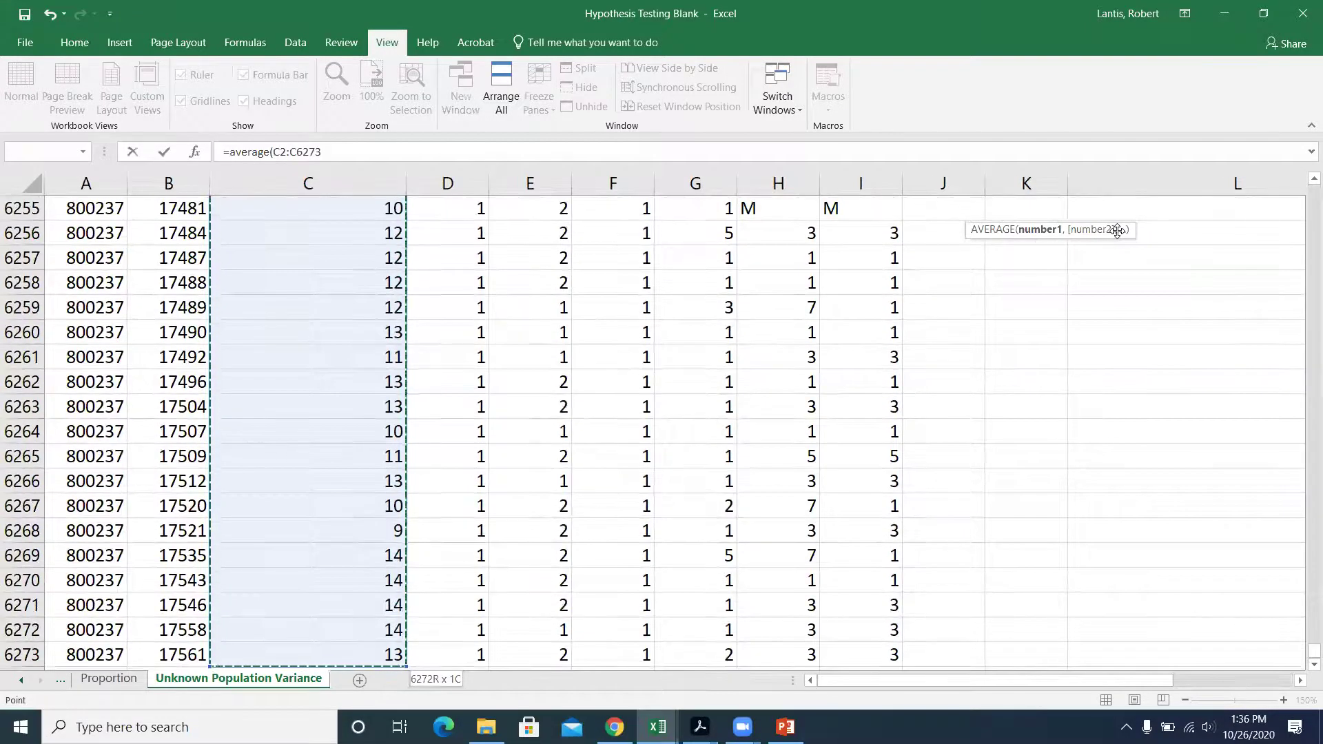
{"action": "key", "text": "Escape"}
{"action": "scroll", "coordinate": [1247, 228], "scroll_direction": "up", "scroll_amount": 1}
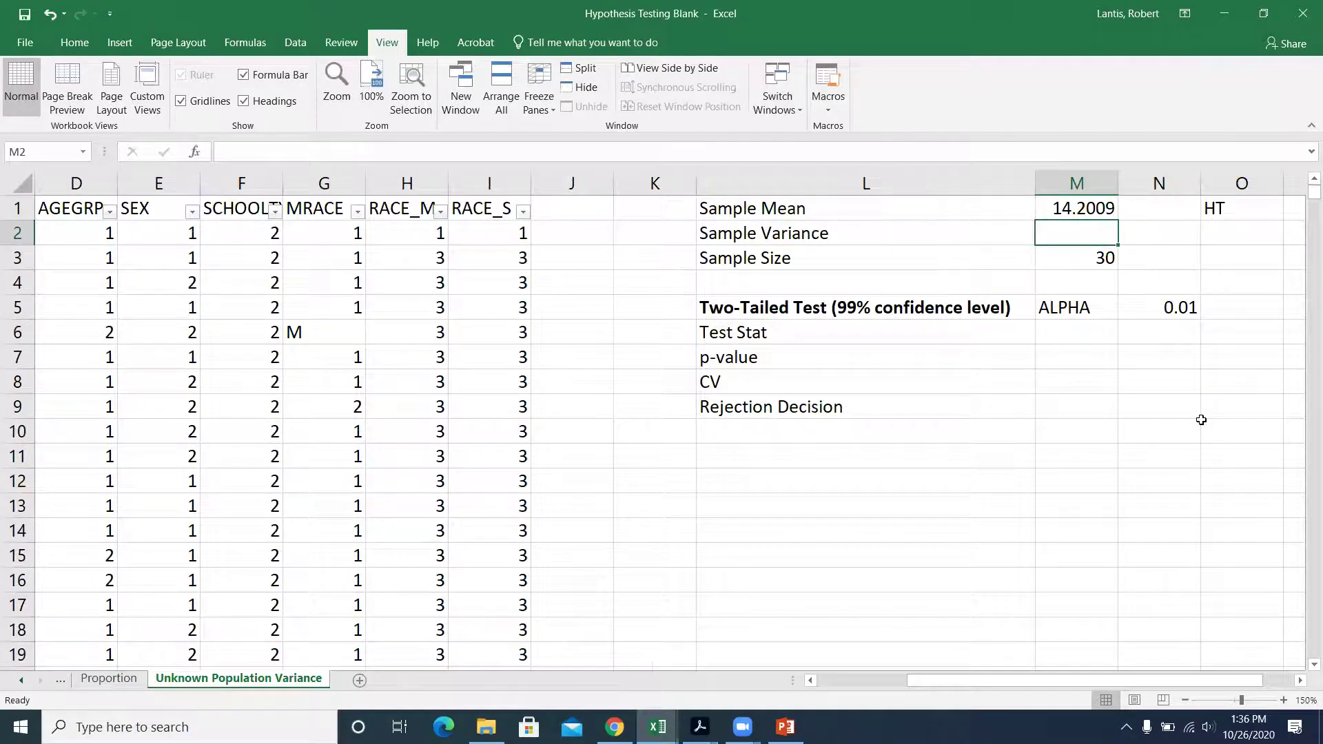
- Calculate the sample variance in M2 with VAR.S over the Age First Tried E-Cig values from C2 to the column's end
{"action": "scroll", "coordinate": [1178, 684], "scroll_direction": "right", "scroll_amount": 1}
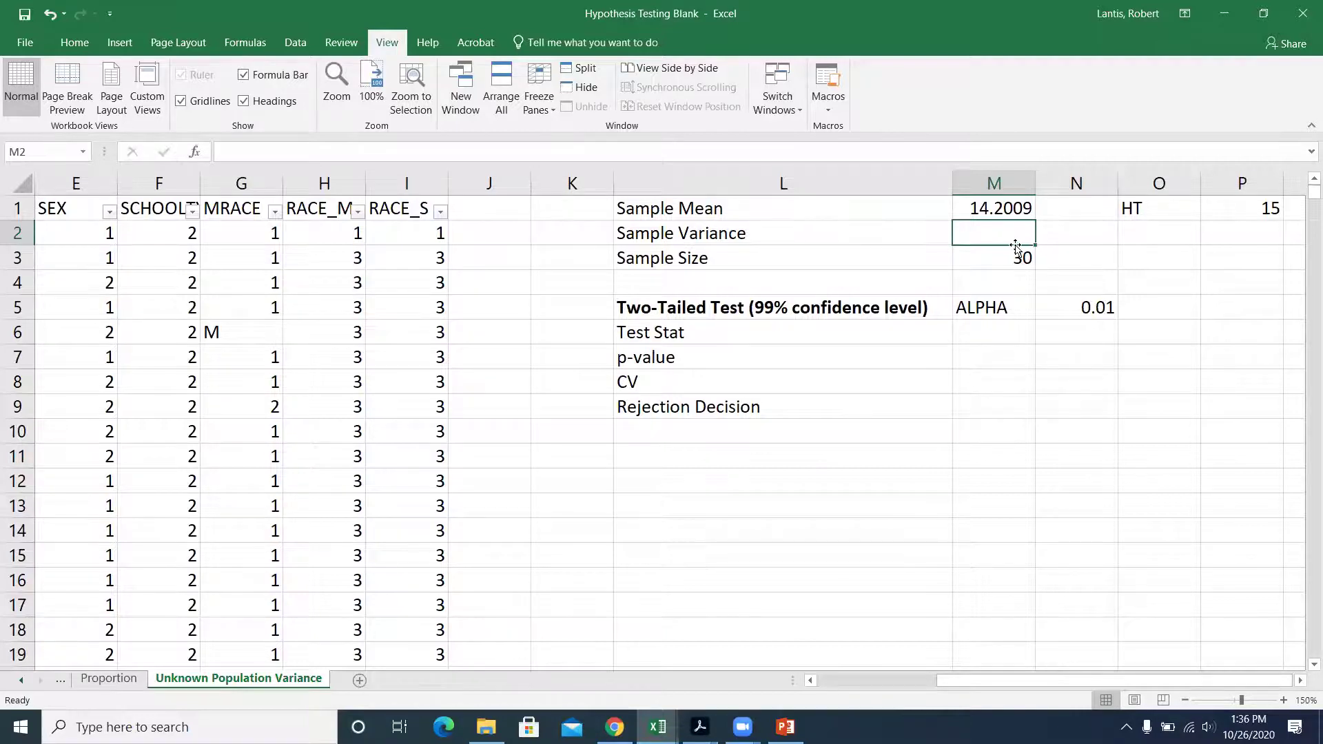
{"action": "type", "text": "=var.s("}
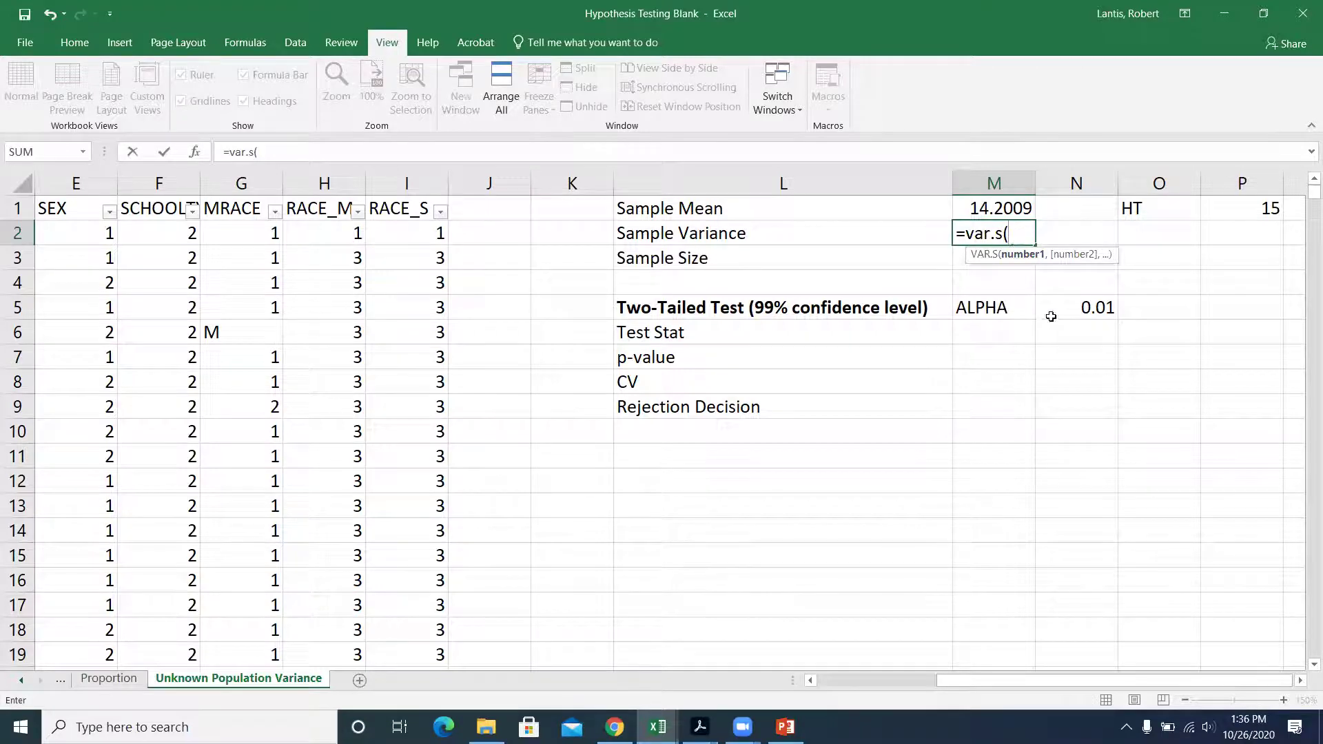
{"action": "left_click_drag", "start_coordinate": [1093, 682], "coordinate": [971, 684]}
{"action": "left_click", "coordinate": [376, 234]}
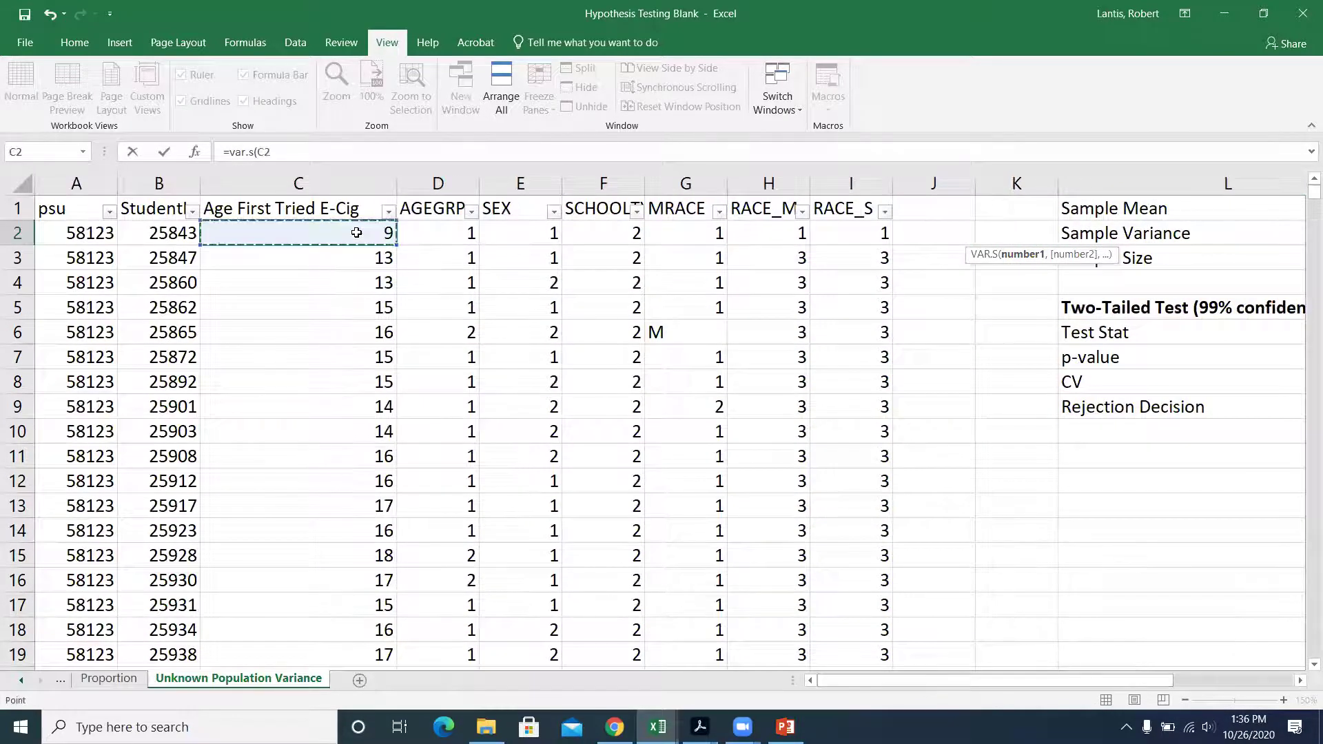
{"action": "key", "text": "ctrl+shift+Down"}
{"action": "key", "text": "Return"}
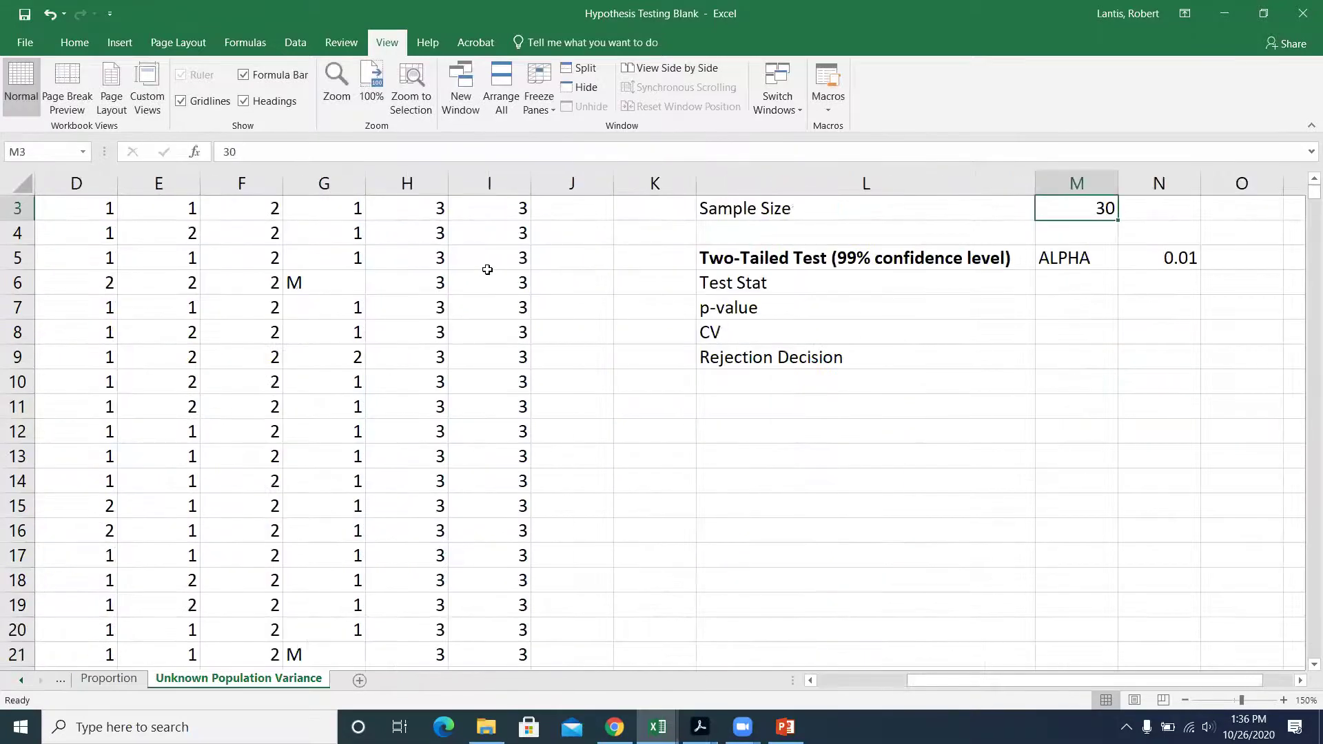
{"action": "scroll", "coordinate": [901, 240], "scroll_direction": "up", "scroll_amount": 1}
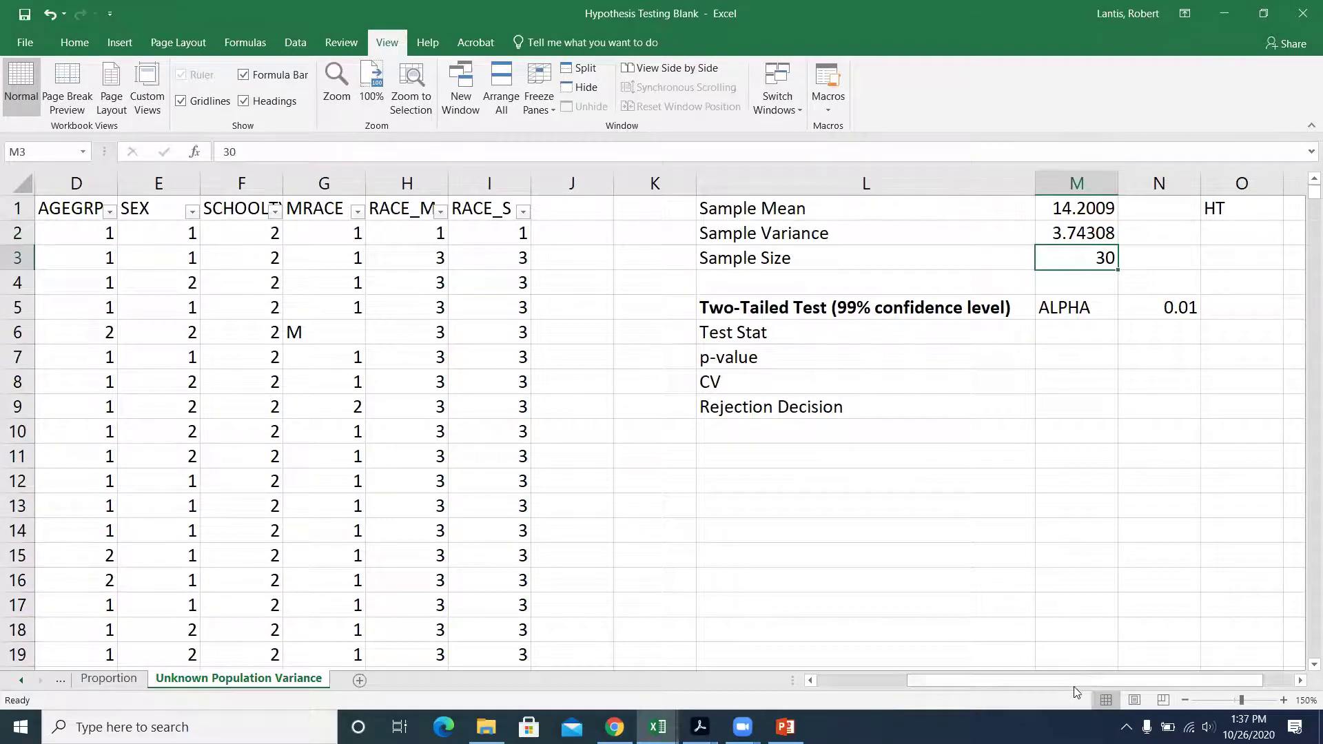
- Enter the test statistic formula =(M1-P1)/SQRT(M2/M3) in M6, using the sample mean, hypothesized value, variance and sample size
{"action": "left_click_drag", "start_coordinate": [1096, 683], "coordinate": [1125, 684]}
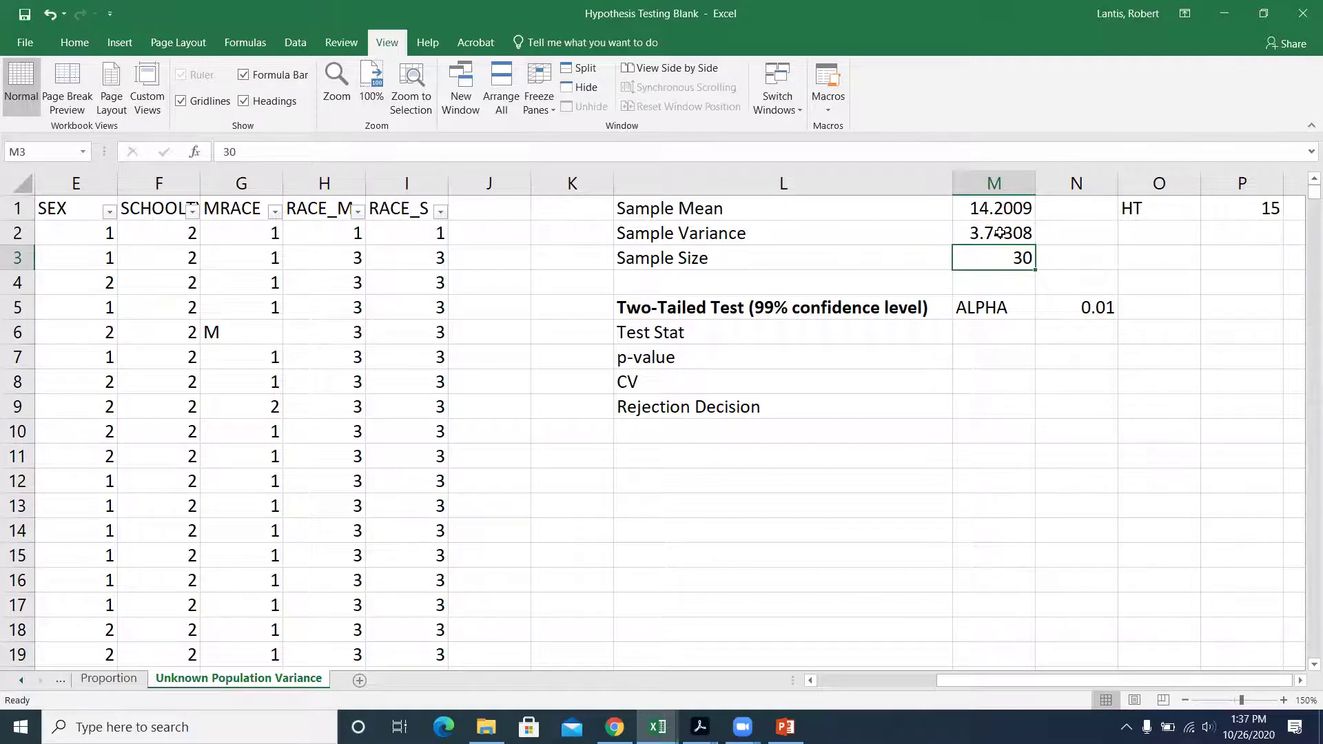
{"action": "left_click", "coordinate": [1068, 303]}
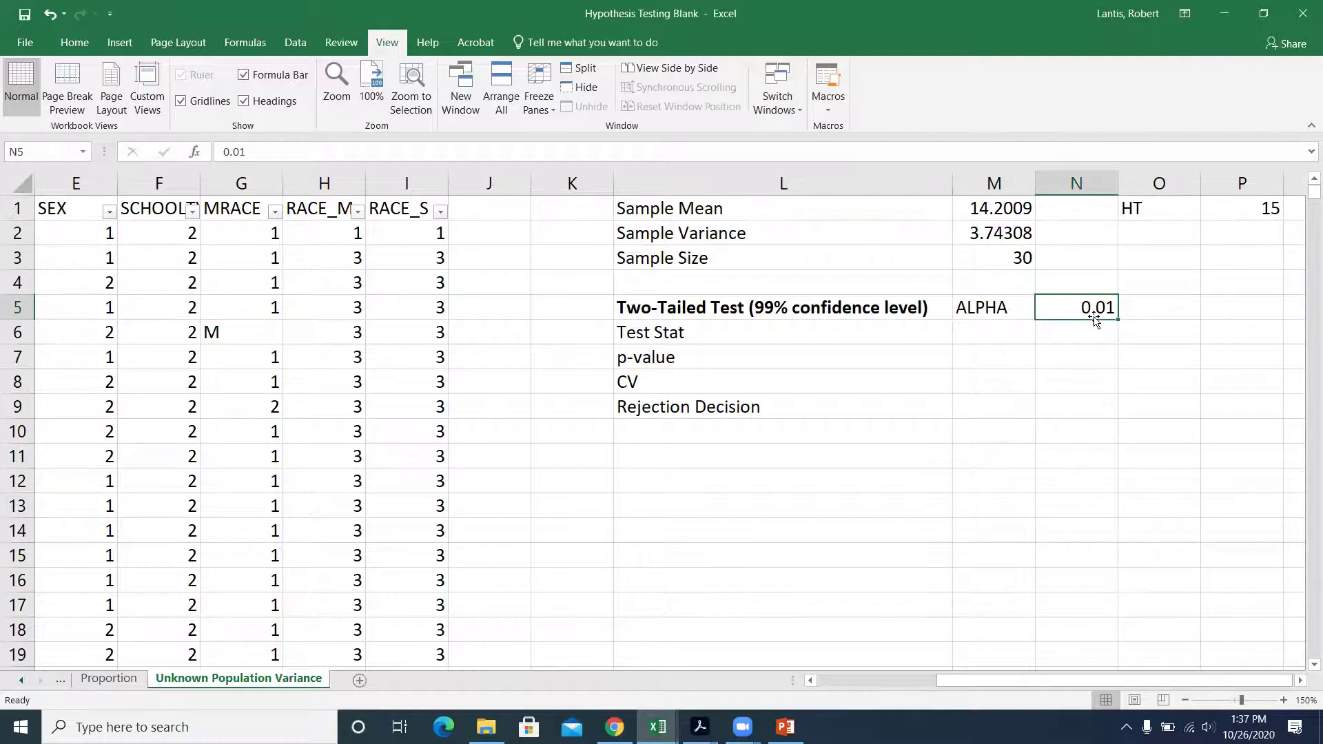
{"action": "left_click", "coordinate": [989, 331]}
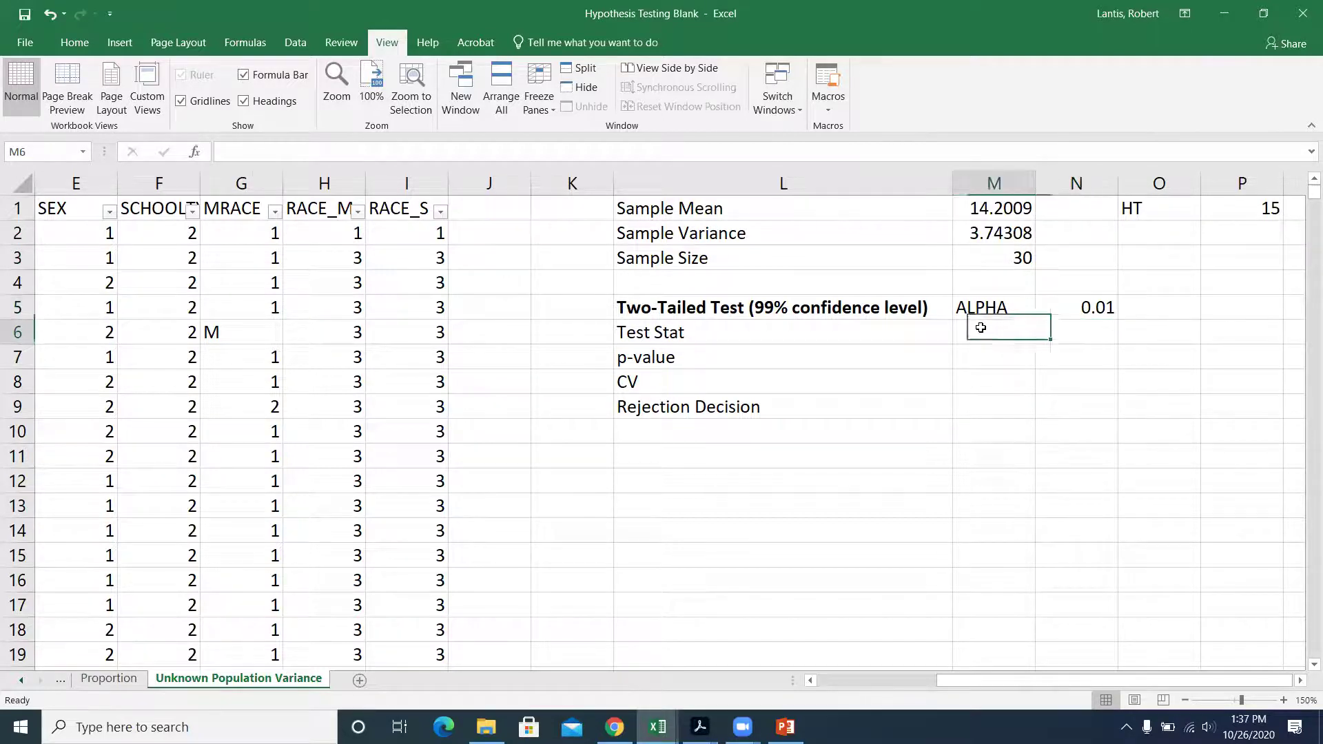
{"action": "type", "text": "="}
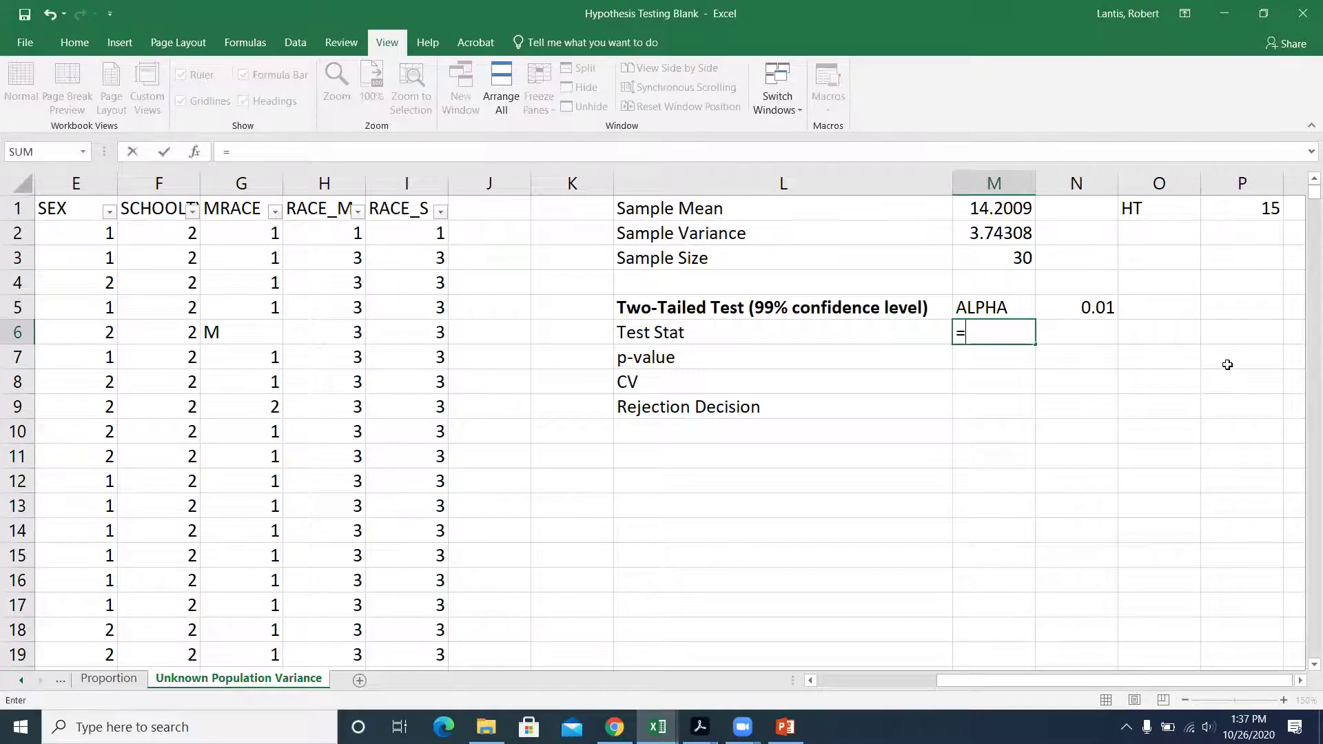
{"action": "type", "text": "("}
{"action": "left_click", "coordinate": [999, 209]}
{"action": "type", "text": "-"}
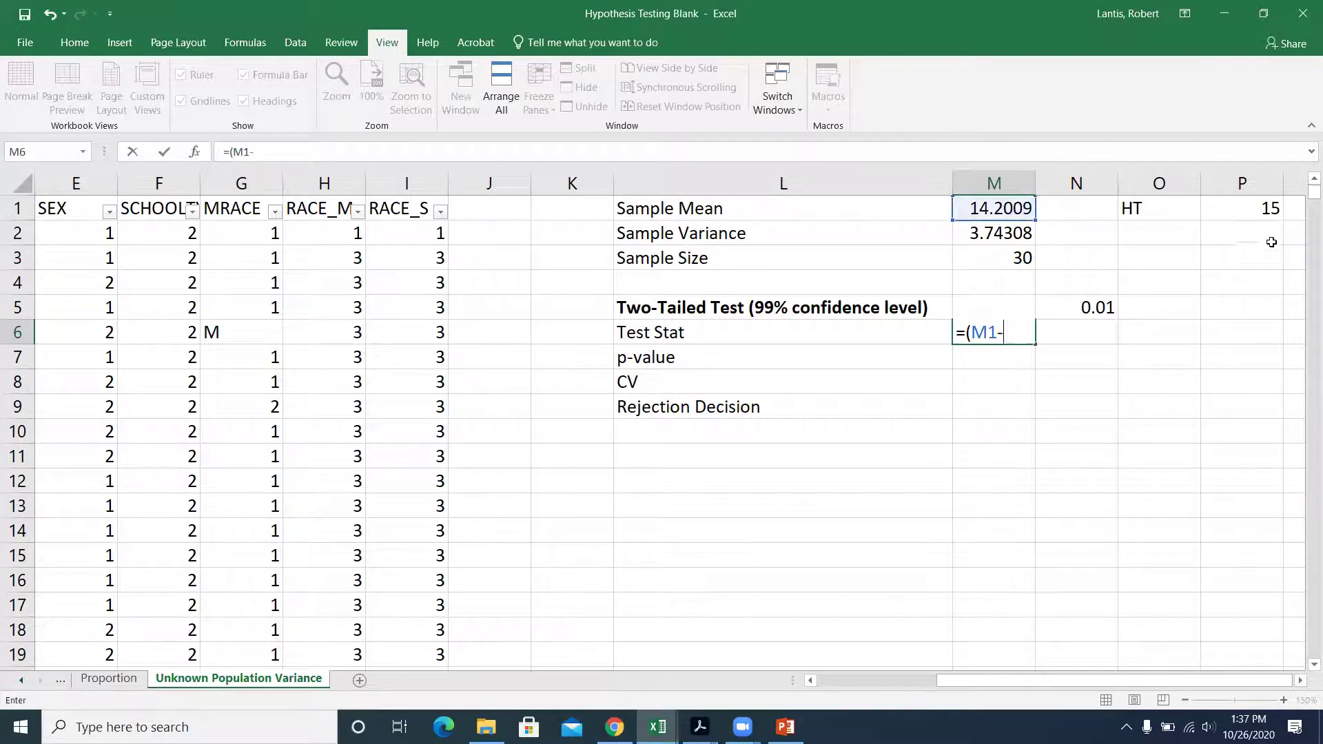
{"action": "left_click", "coordinate": [1244, 208]}
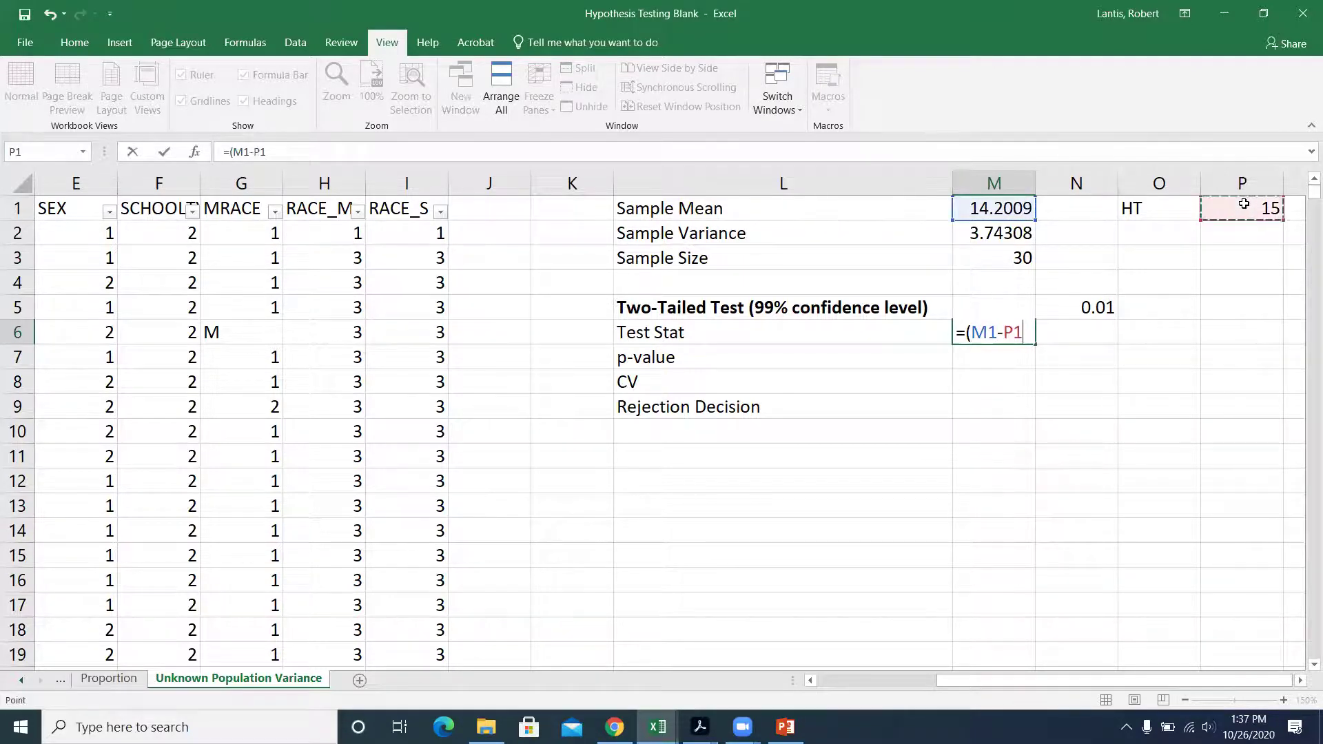
{"action": "type", "text": ")/sqrt("}
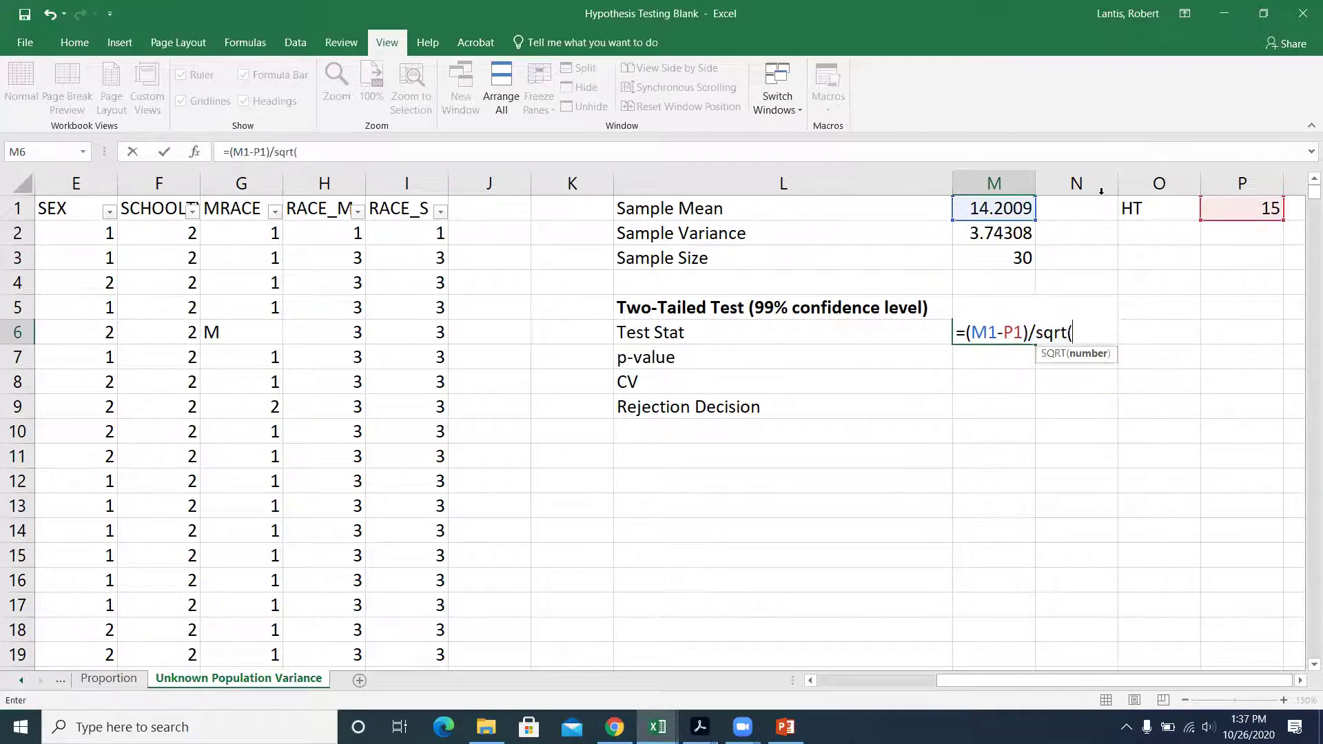
{"action": "left_click", "coordinate": [998, 233]}
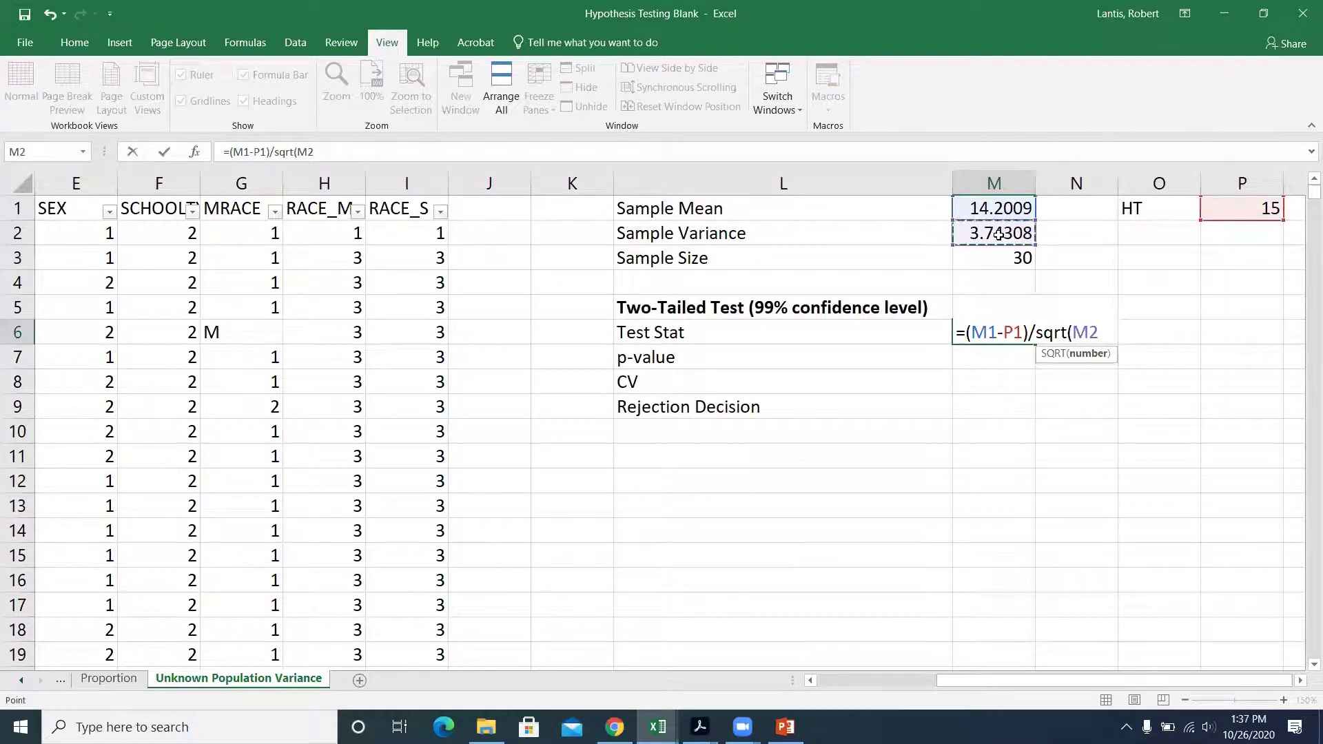
{"action": "type", "text": "/"}
{"action": "left_click", "coordinate": [998, 256]}
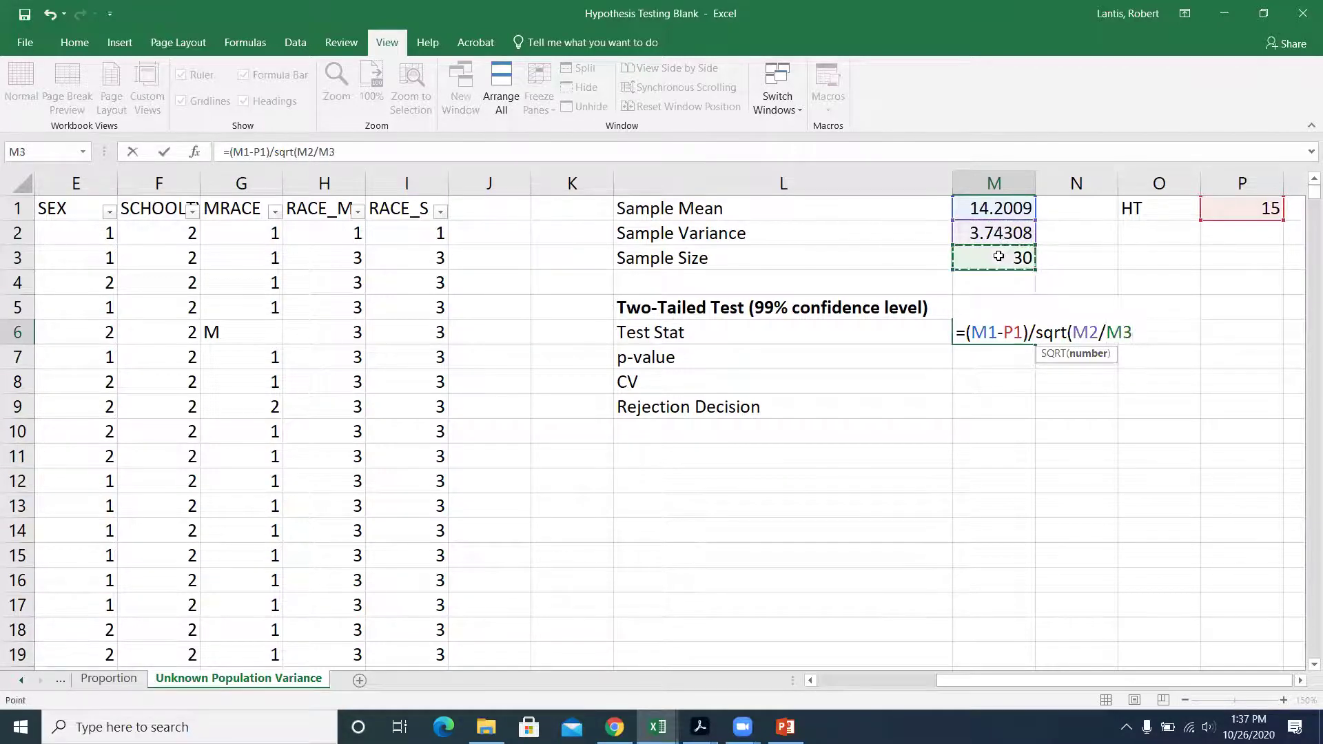
{"action": "type", "text": ")"}
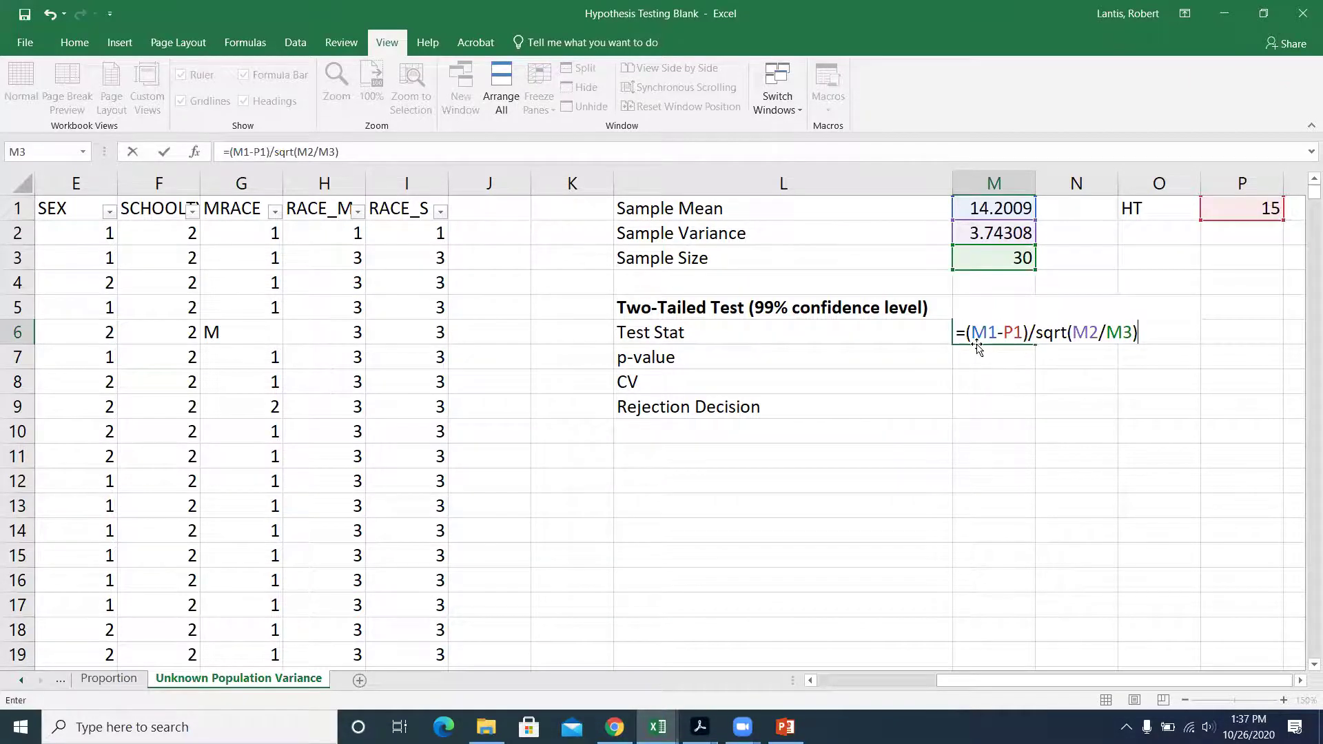
- Check the t formula on the Unknown Population Variance Example #2 slide in PowerPoint, and return to Excel to commit the test statistic in M6
{"action": "left_click", "coordinate": [786, 727]}
{"action": "left_click", "coordinate": [161, 267]}
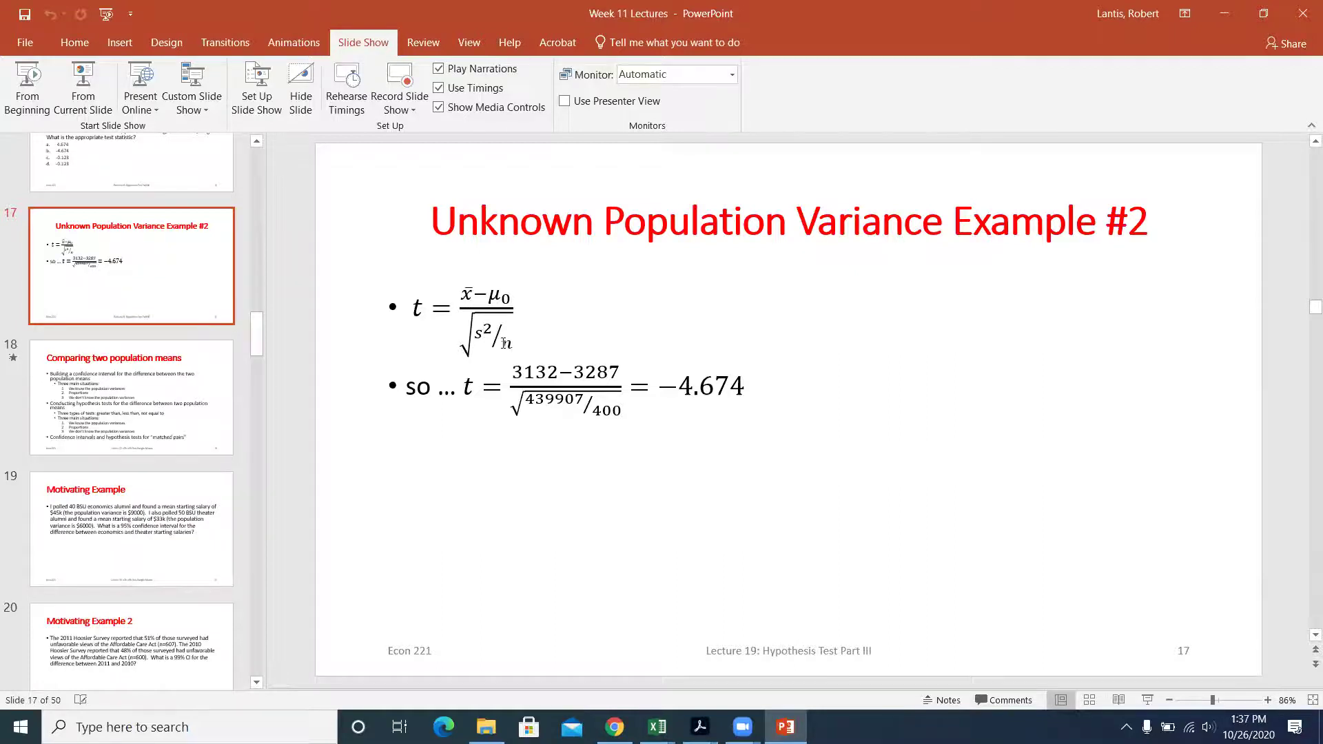
{"action": "left_click", "coordinate": [1225, 15]}
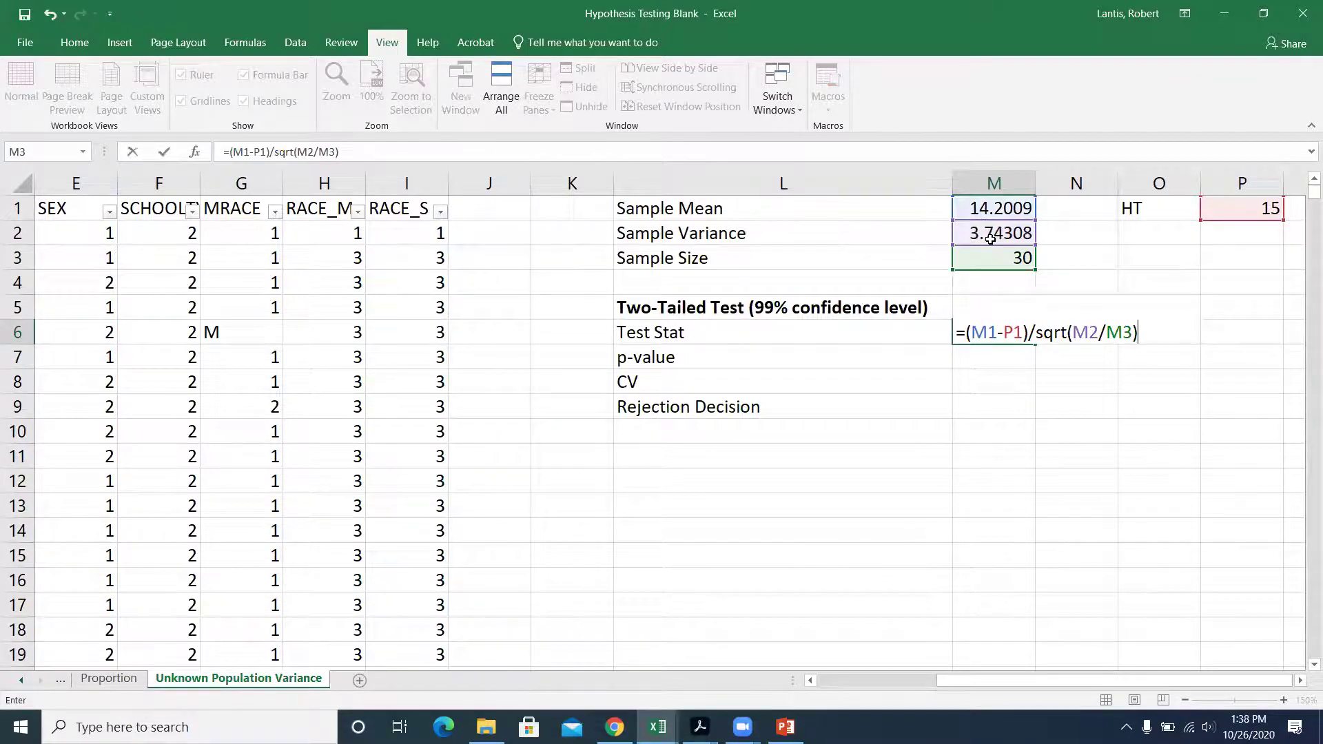
{"action": "key", "text": "Return"}
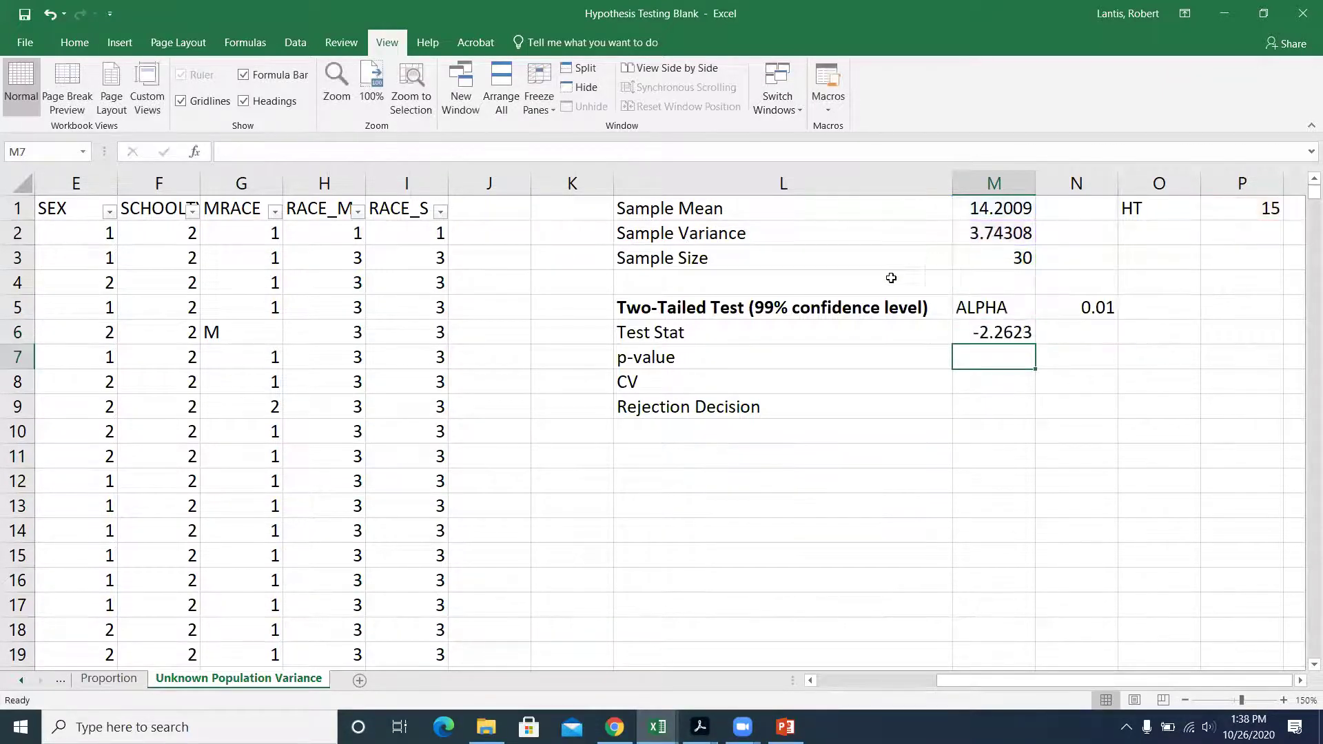
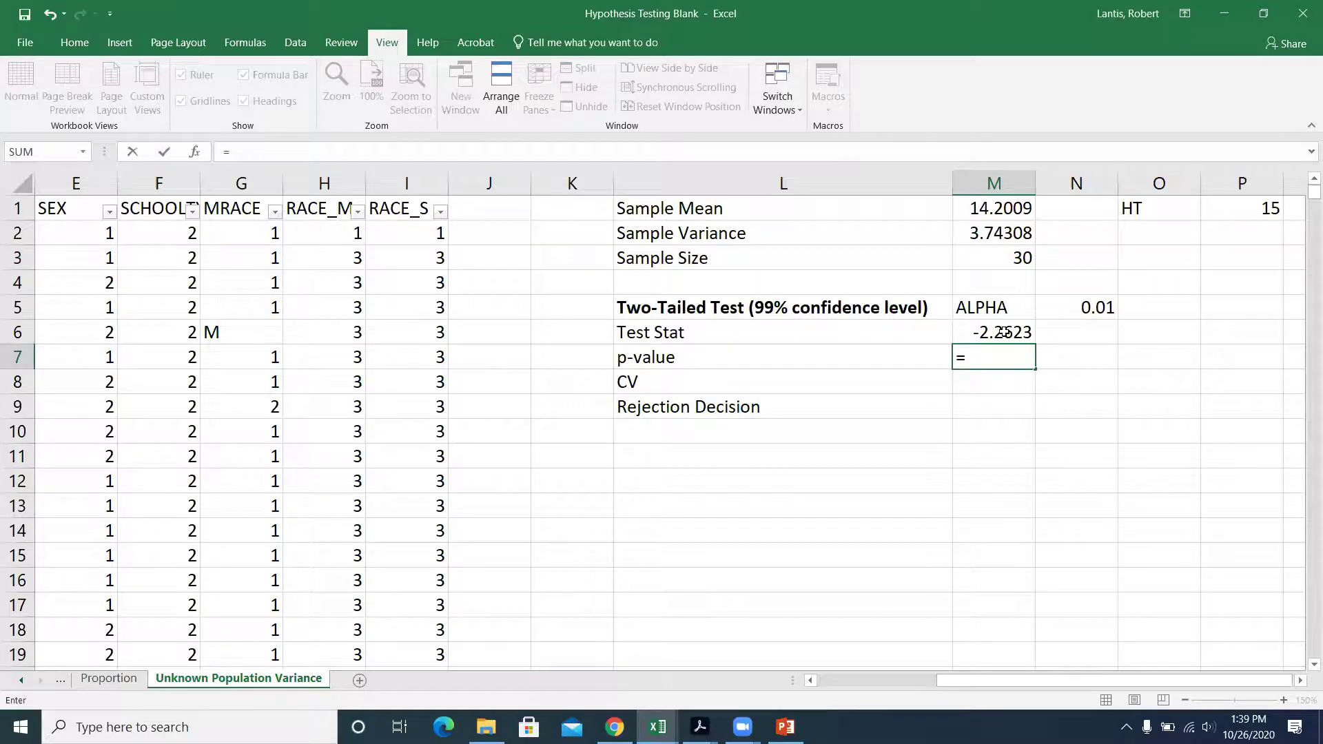
- Enter the p-value formula in M7 as T.DIST of test statistic M6 with M3-1 degrees of freedom and cumulative set to 1
{"action": "type", "text": "t.dist("}
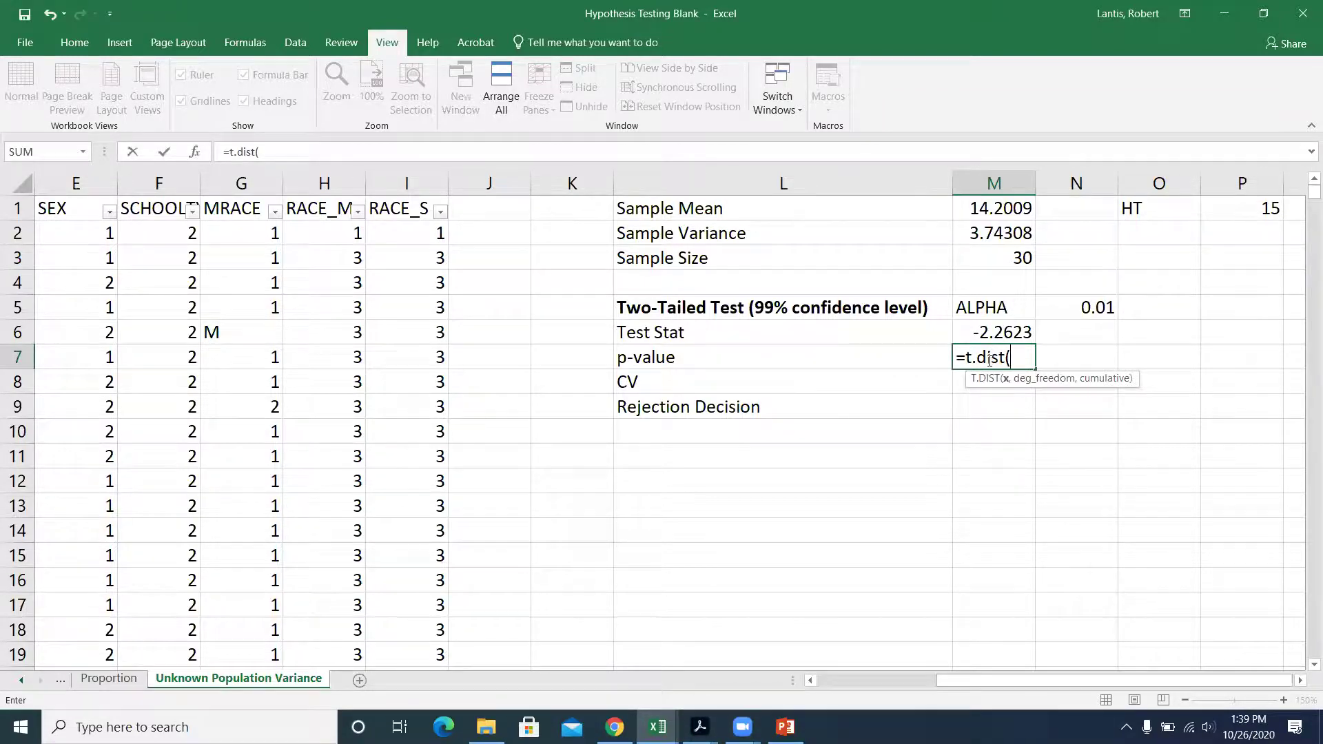
{"action": "left_click", "coordinate": [994, 333]}
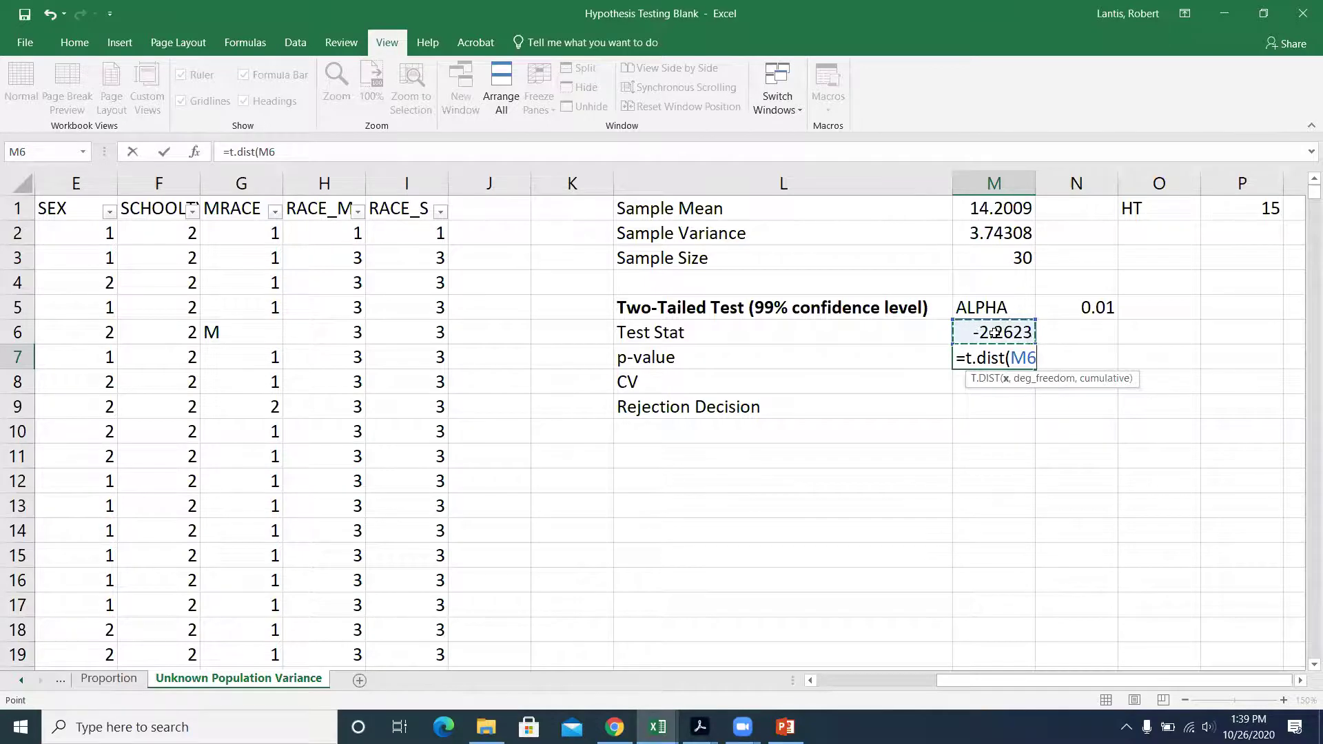
{"action": "type", "text": ","}
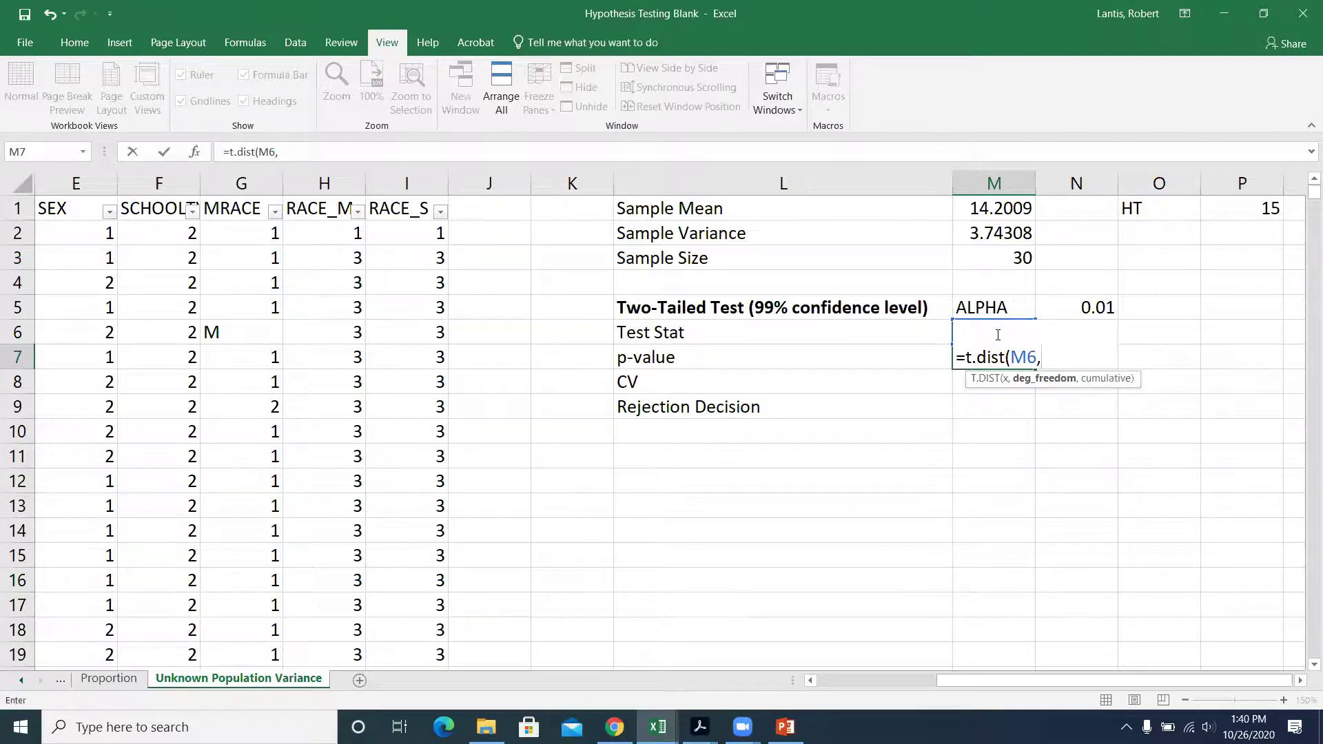
{"action": "left_click", "coordinate": [1015, 257]}
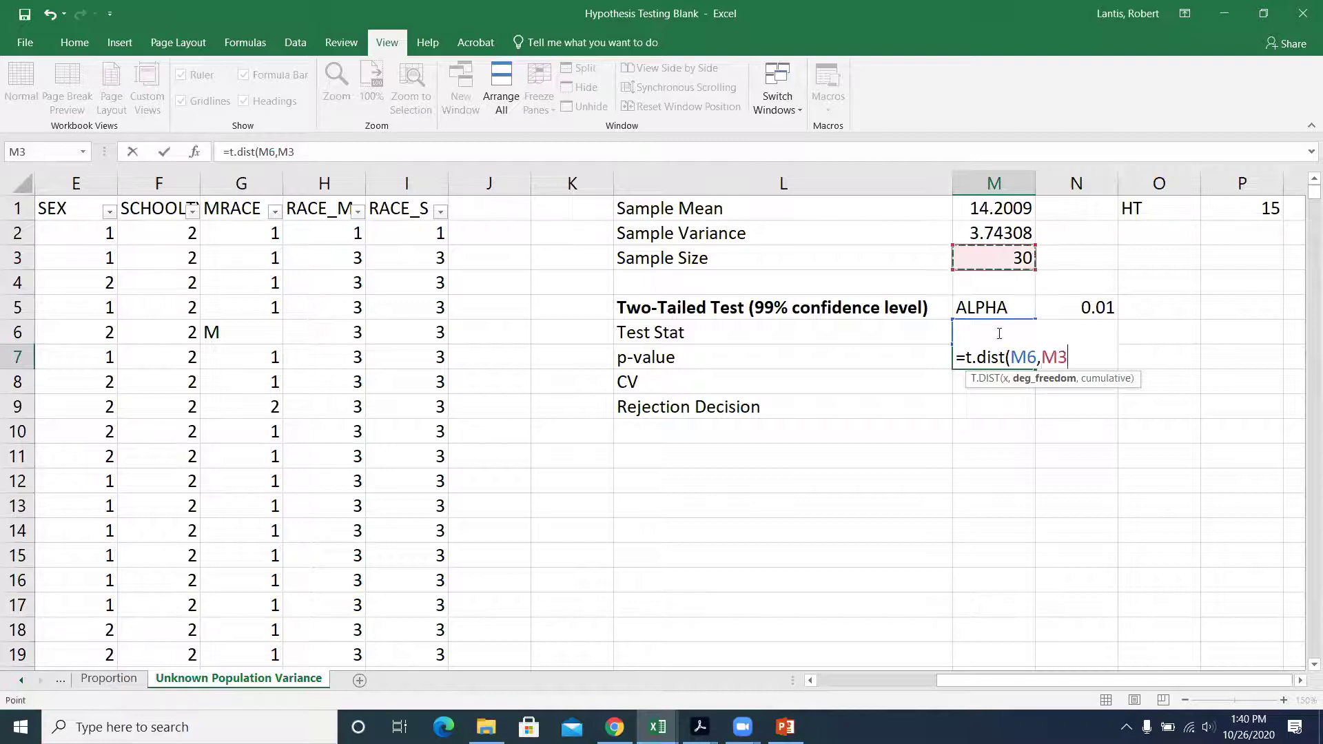
{"action": "type", "text": "-1,"}
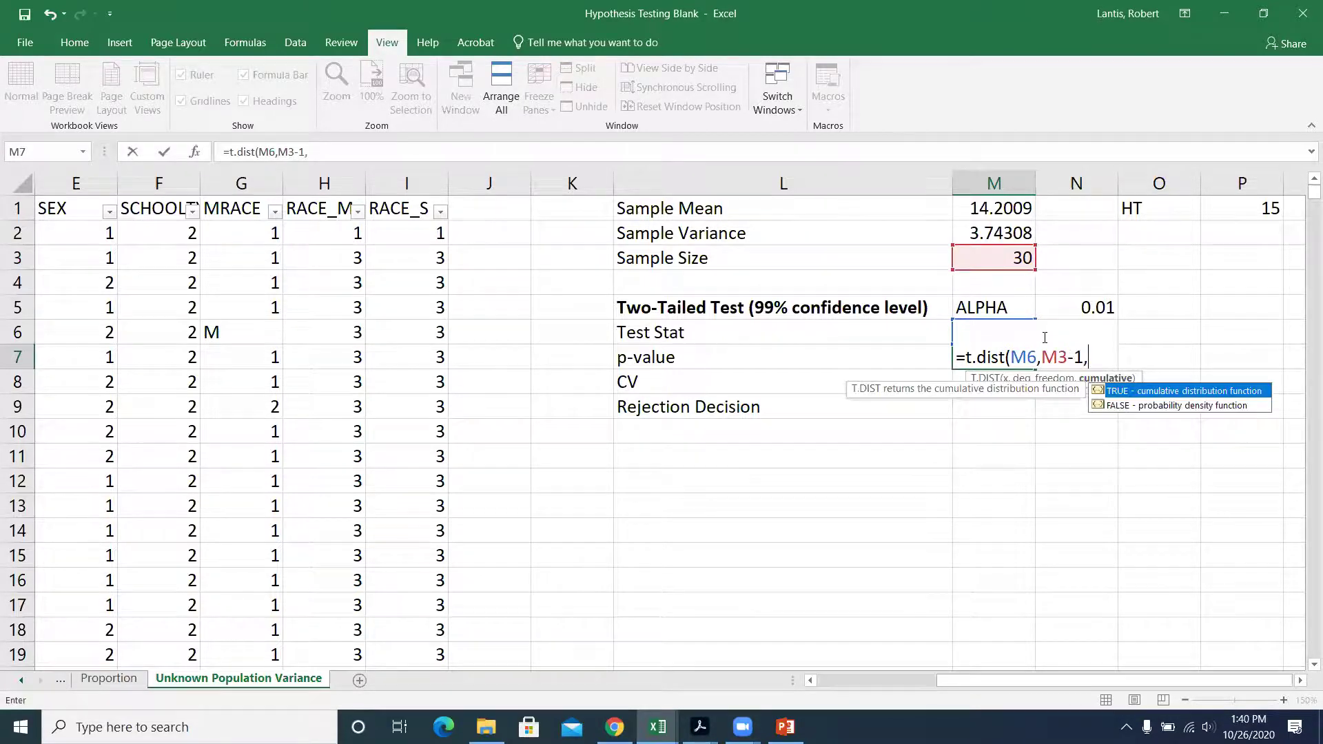
{"action": "type", "text": "1)"}
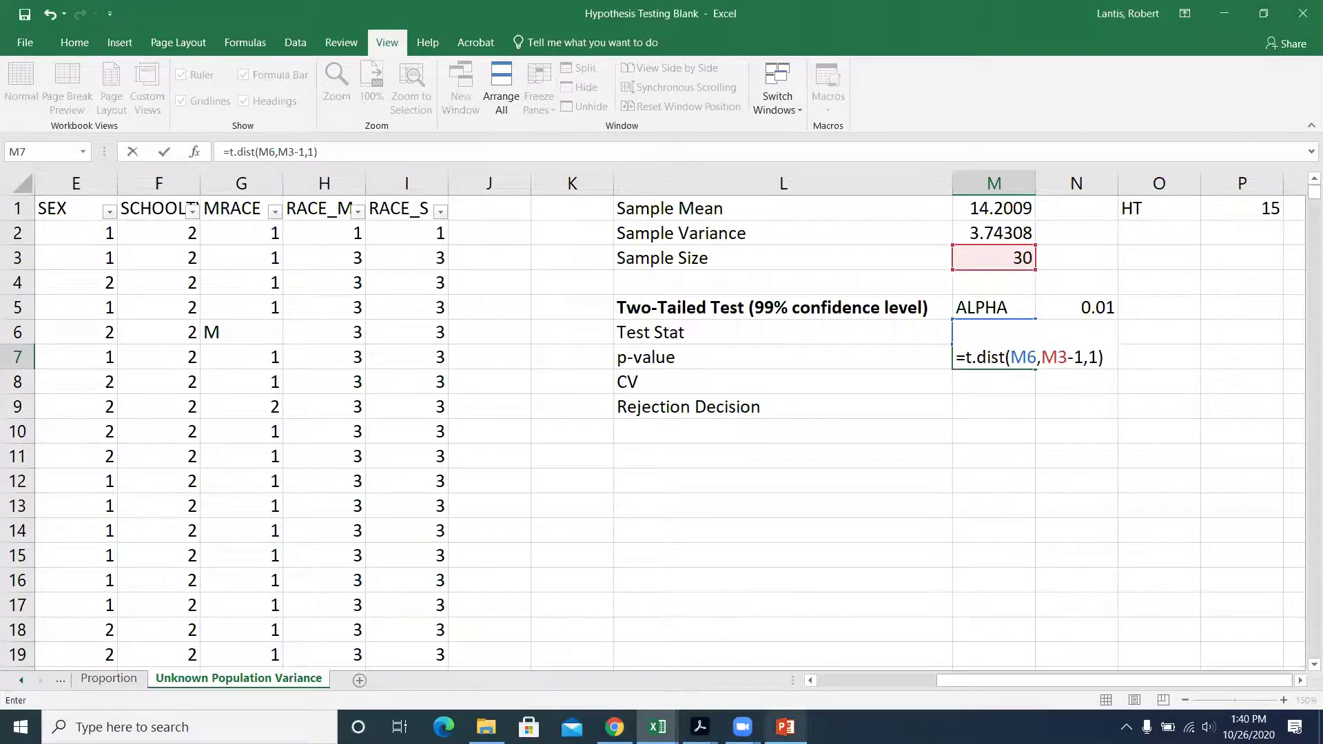
- Consult the t distribution table in T Tables.pdf in Acrobat, and complete the p-value formula in Excel by multiplying it by 2
{"action": "mouse_move", "coordinate": [700, 727]}
{"action": "left_click", "coordinate": [780, 589]}
{"action": "scroll", "coordinate": [933, 304], "scroll_direction": "up", "scroll_amount": 4}
{"action": "left_click", "coordinate": [1103, 537]}
{"action": "left_click_drag", "start_coordinate": [1103, 537], "coordinate": [1141, 221]}
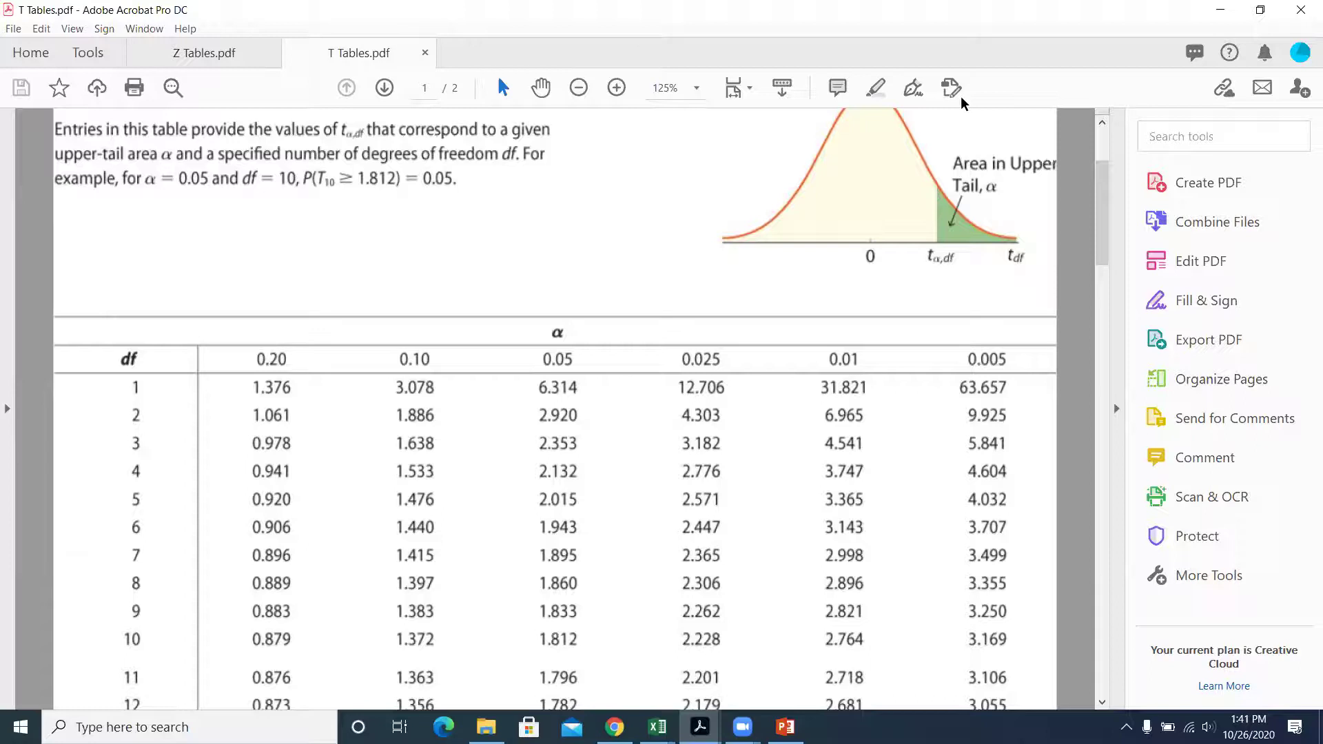
{"action": "left_click", "coordinate": [1221, 9]}
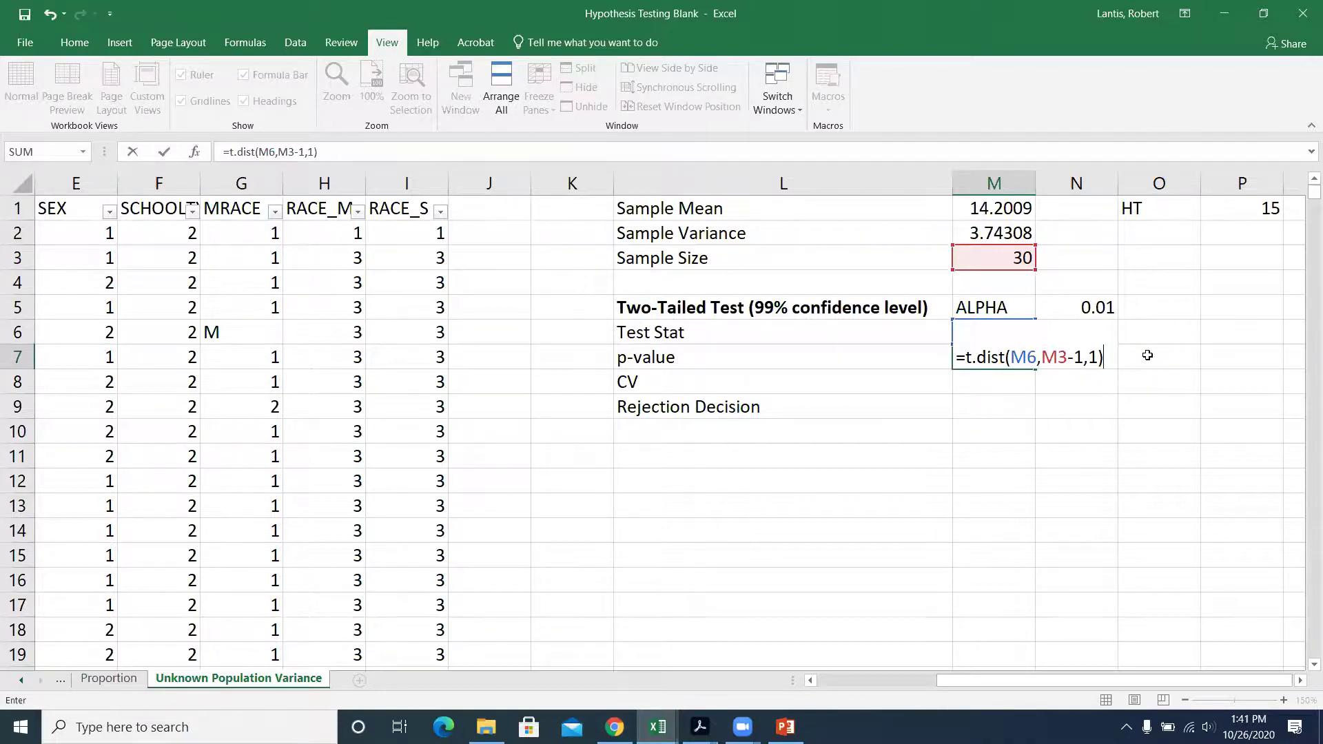
{"action": "type", "text": "*2"}
{"action": "key", "text": "Return"}
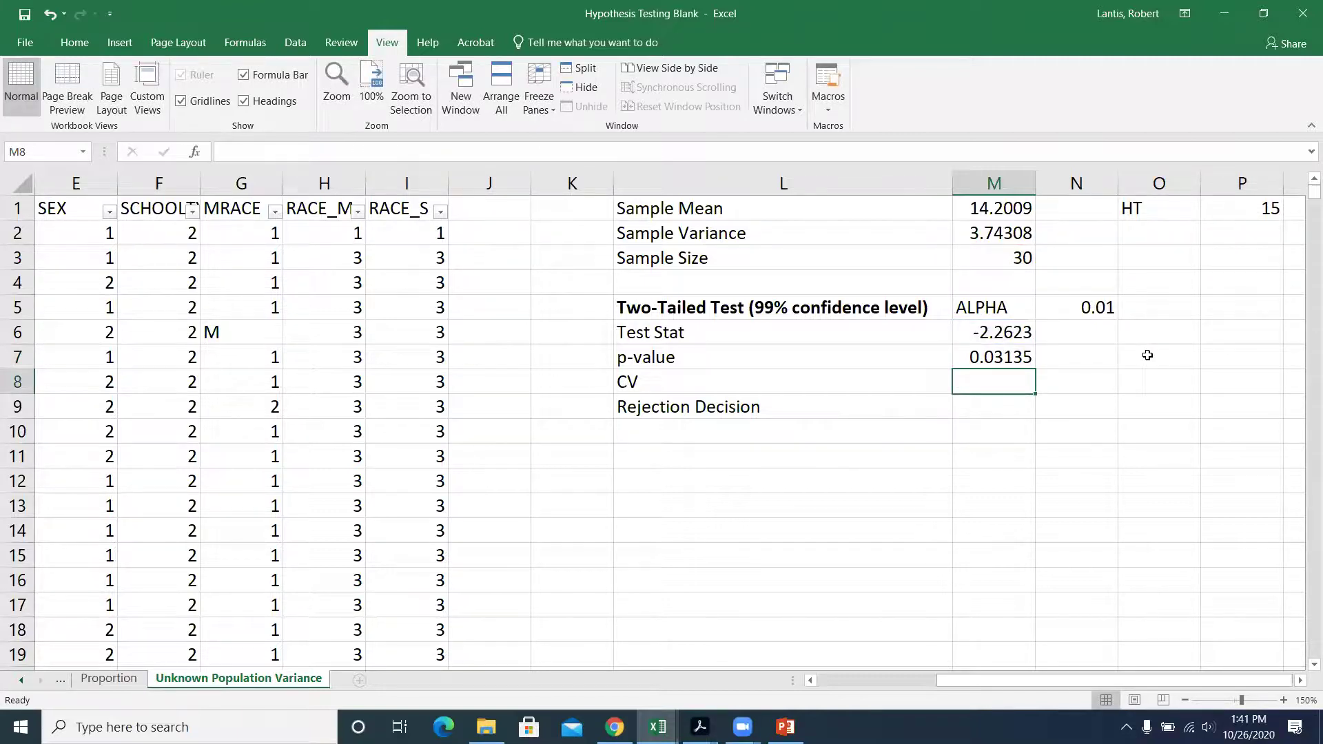
- Calculate the rejection decision in M9 with an IF formula returning "REJECT" when M7<N5 and "FAIL TO REJECT" otherwise
{"action": "left_click", "coordinate": [1005, 400]}
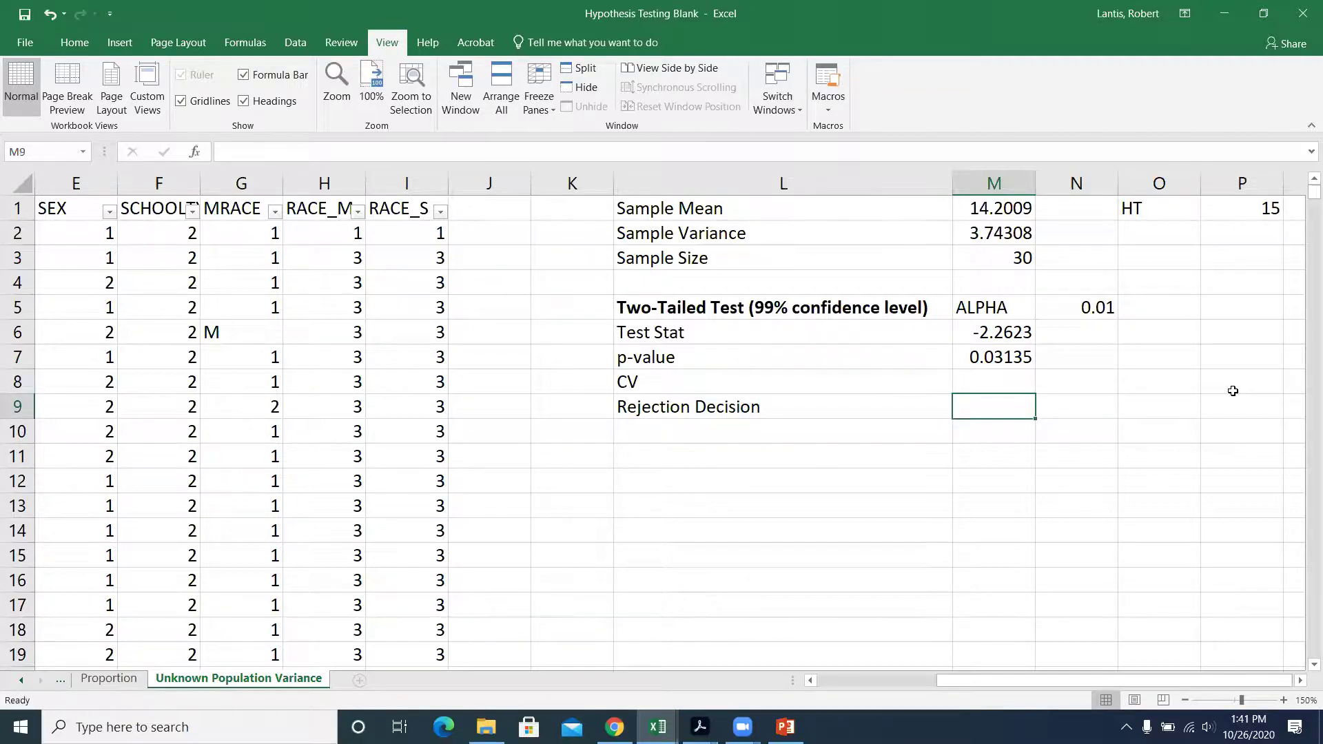
{"action": "type", "text": "=if"}
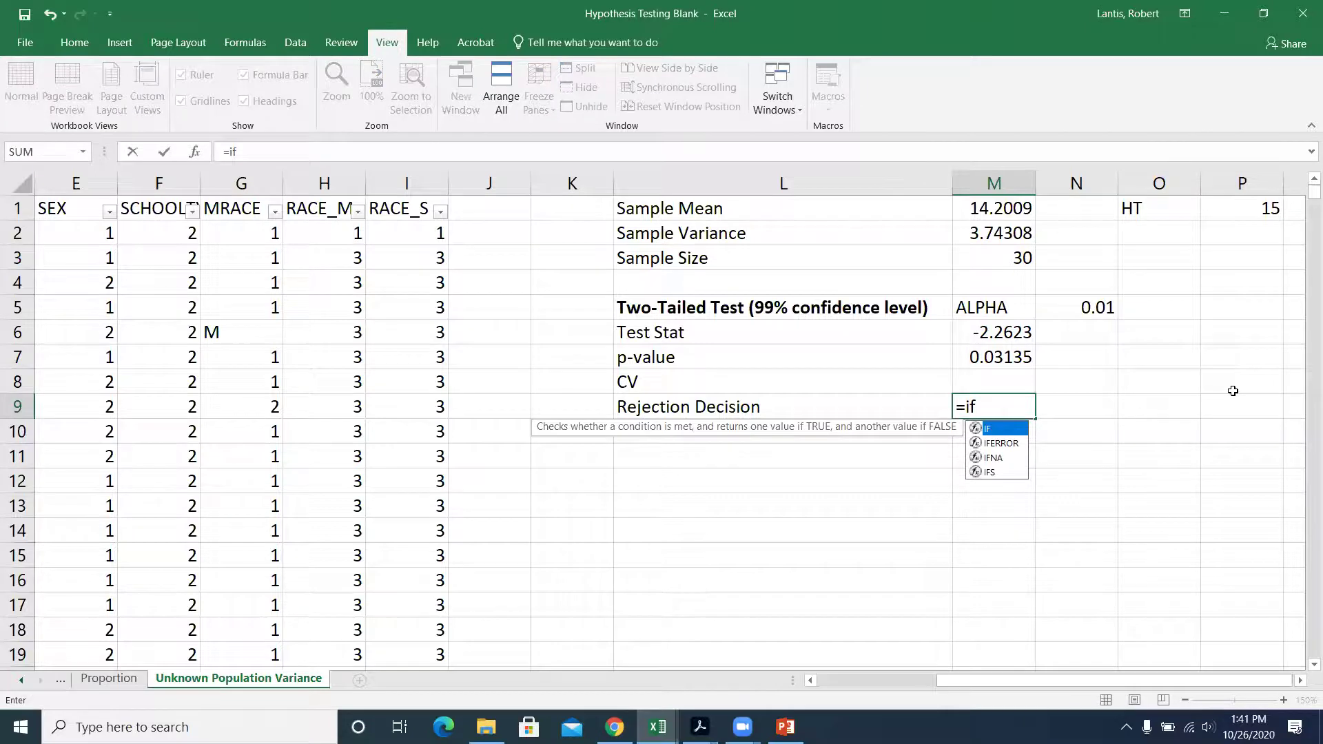
{"action": "type", "text": "("}
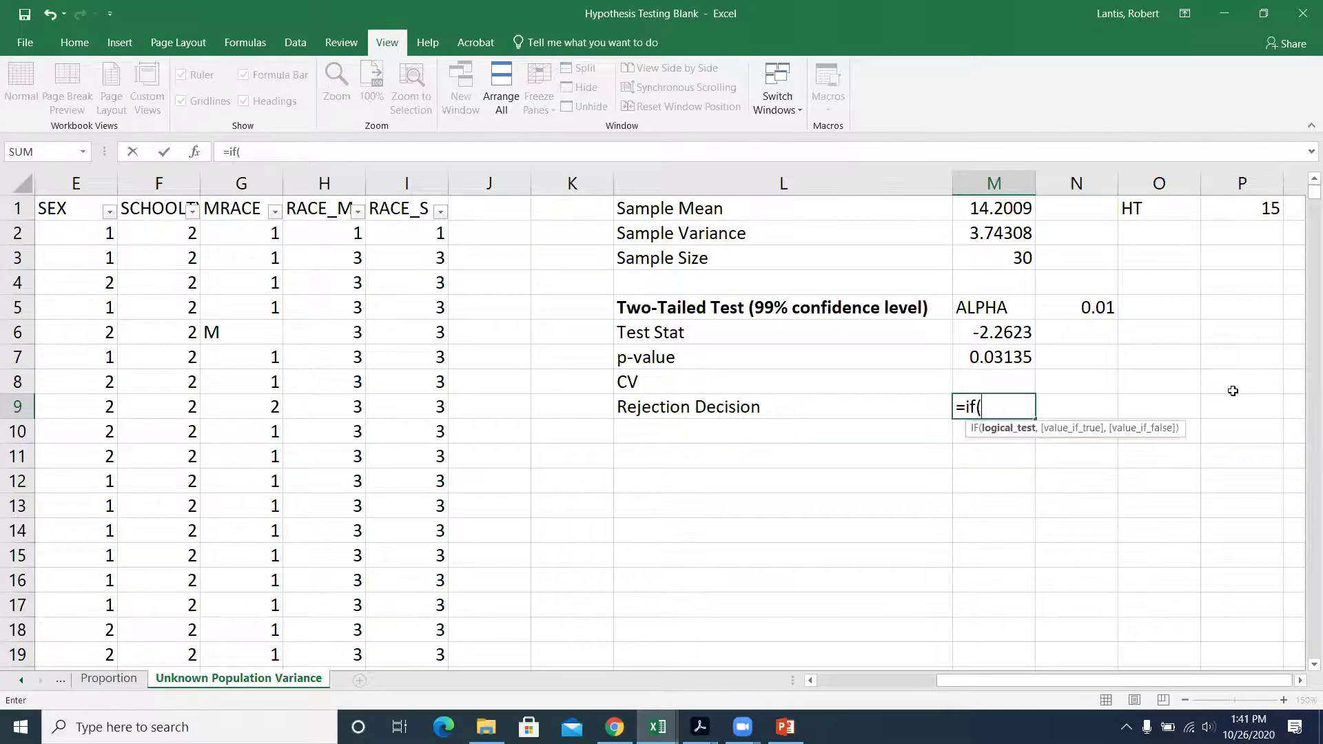
{"action": "left_click", "coordinate": [1003, 356]}
{"action": "type", "text": "<"}
{"action": "left_click", "coordinate": [1093, 305]}
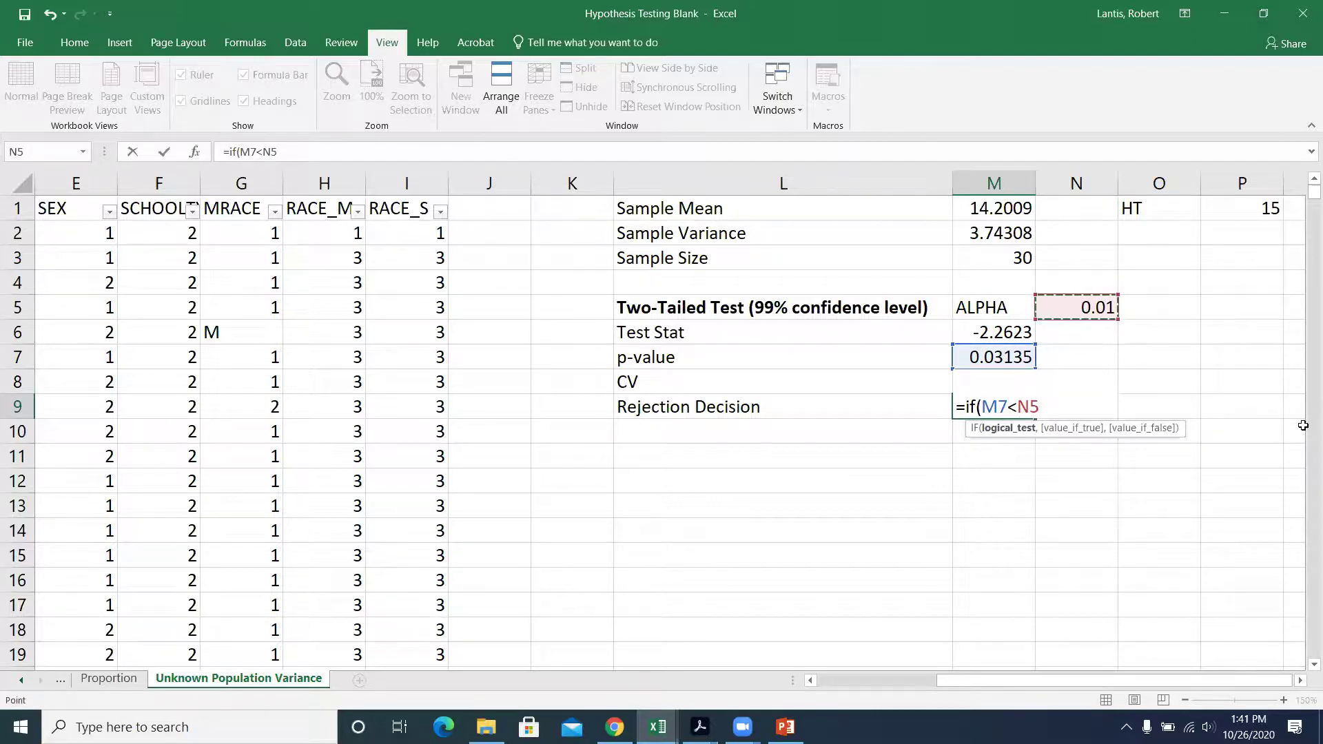
{"action": "type", "text": ","}
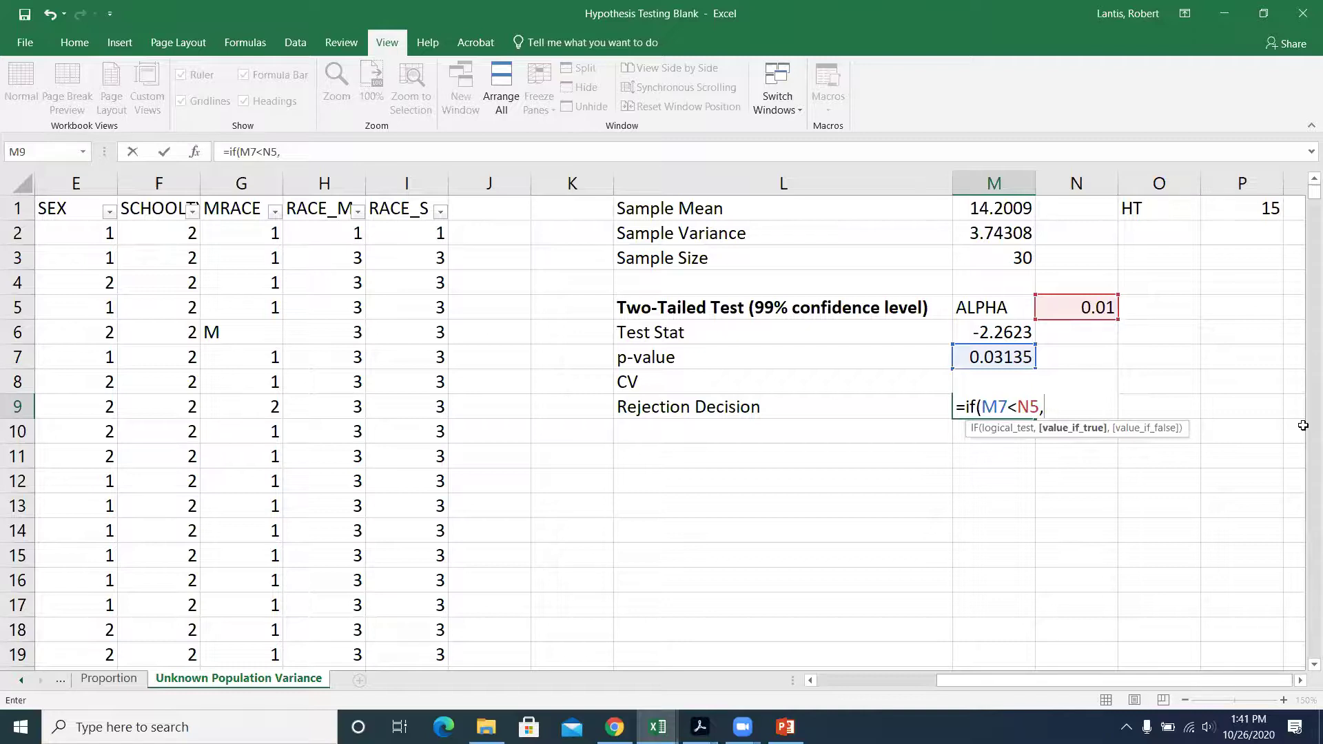
{"action": "type", "text": "\"REJECT\","}
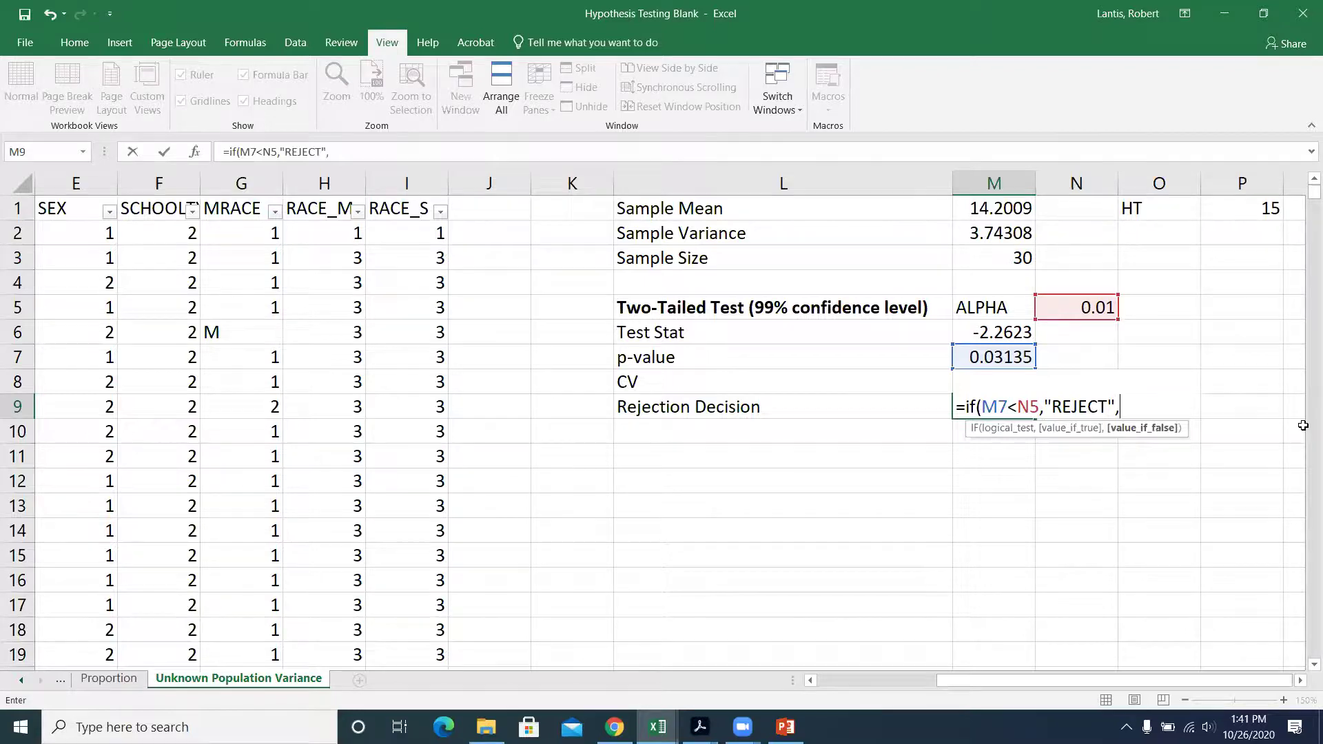
{"action": "type", "text": "\"FAIL TO REJECT\")"}
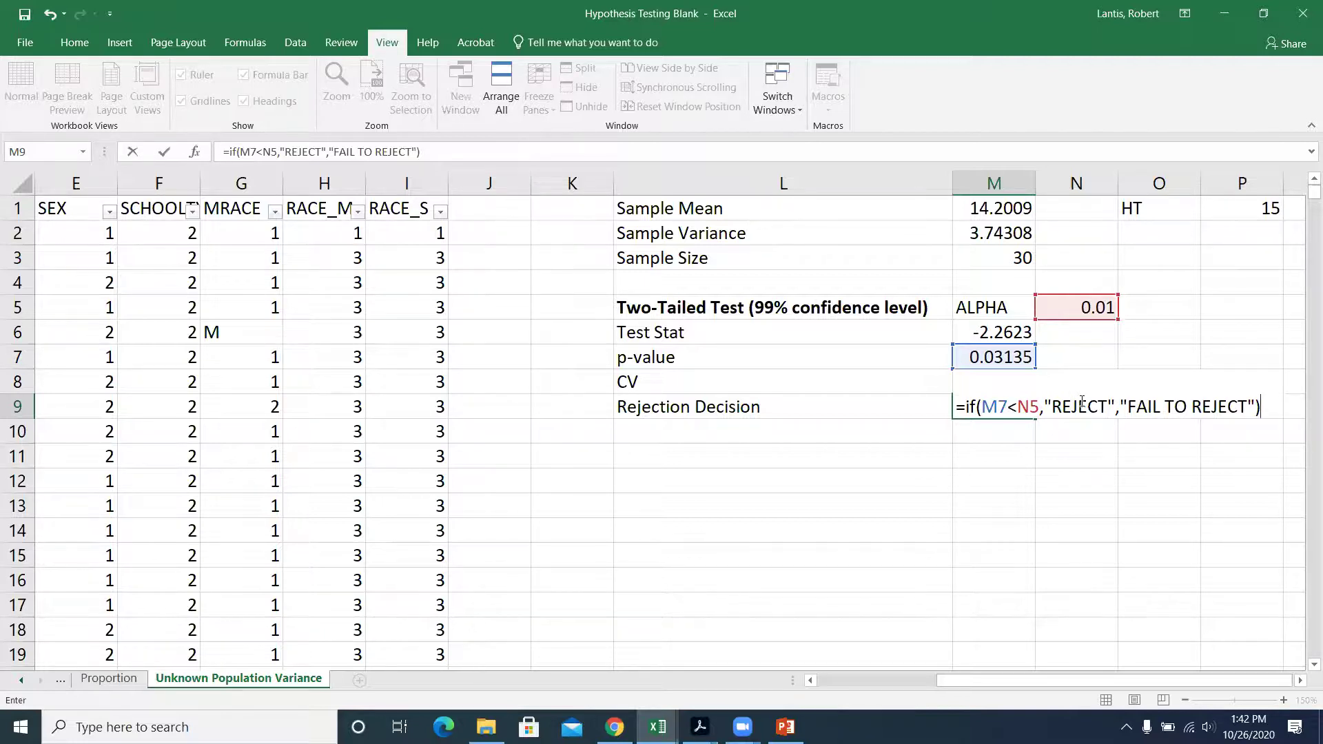
{"action": "key", "text": "Return"}
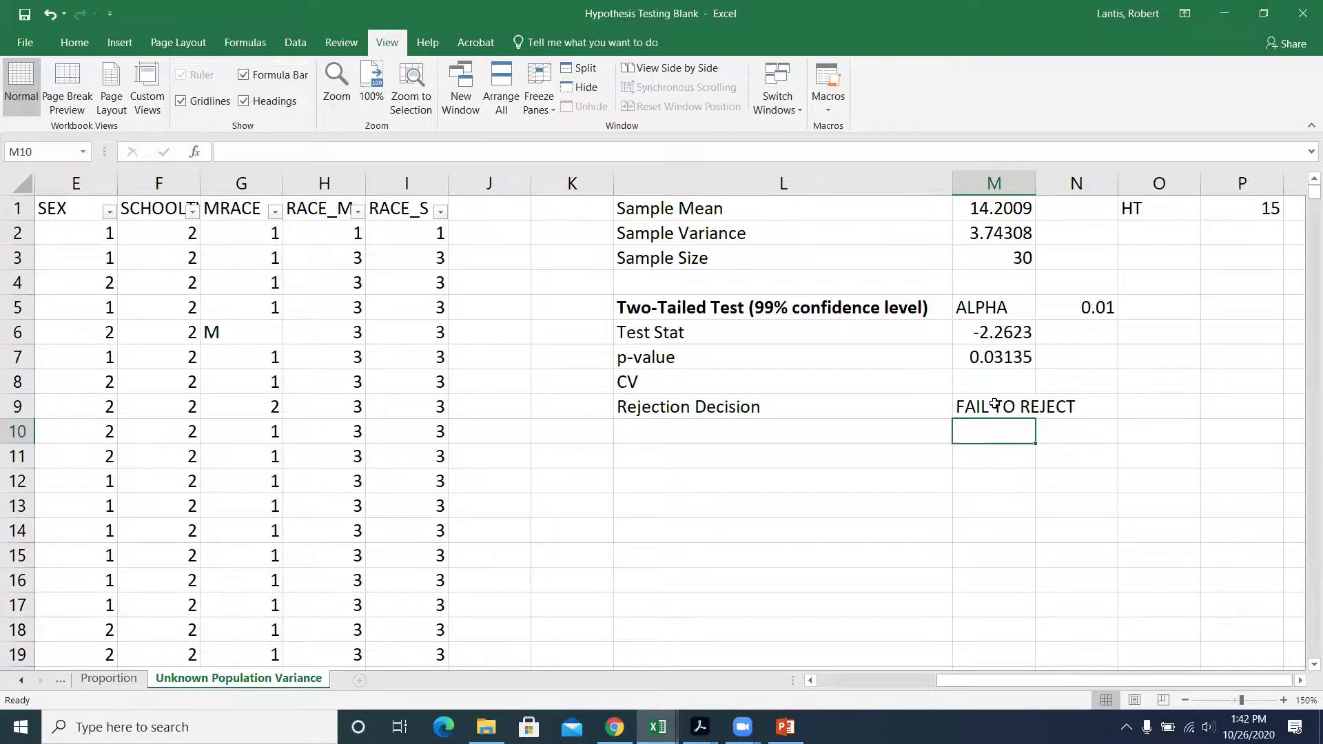
- Try an alpha of 0.05 in N5 to test the rejection decision, and undo the change
{"action": "left_click", "coordinate": [1089, 317]}
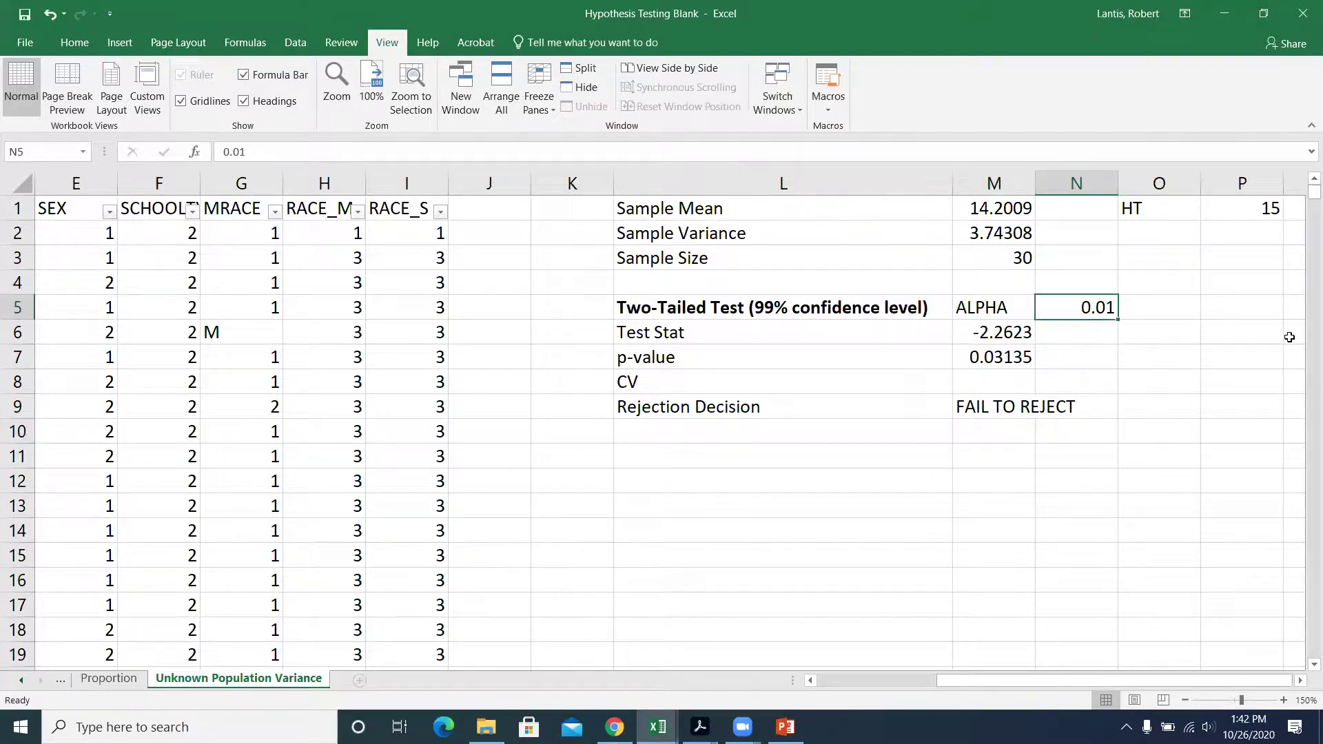
{"action": "type", "text": ".05"}
{"action": "key", "text": "Return"}
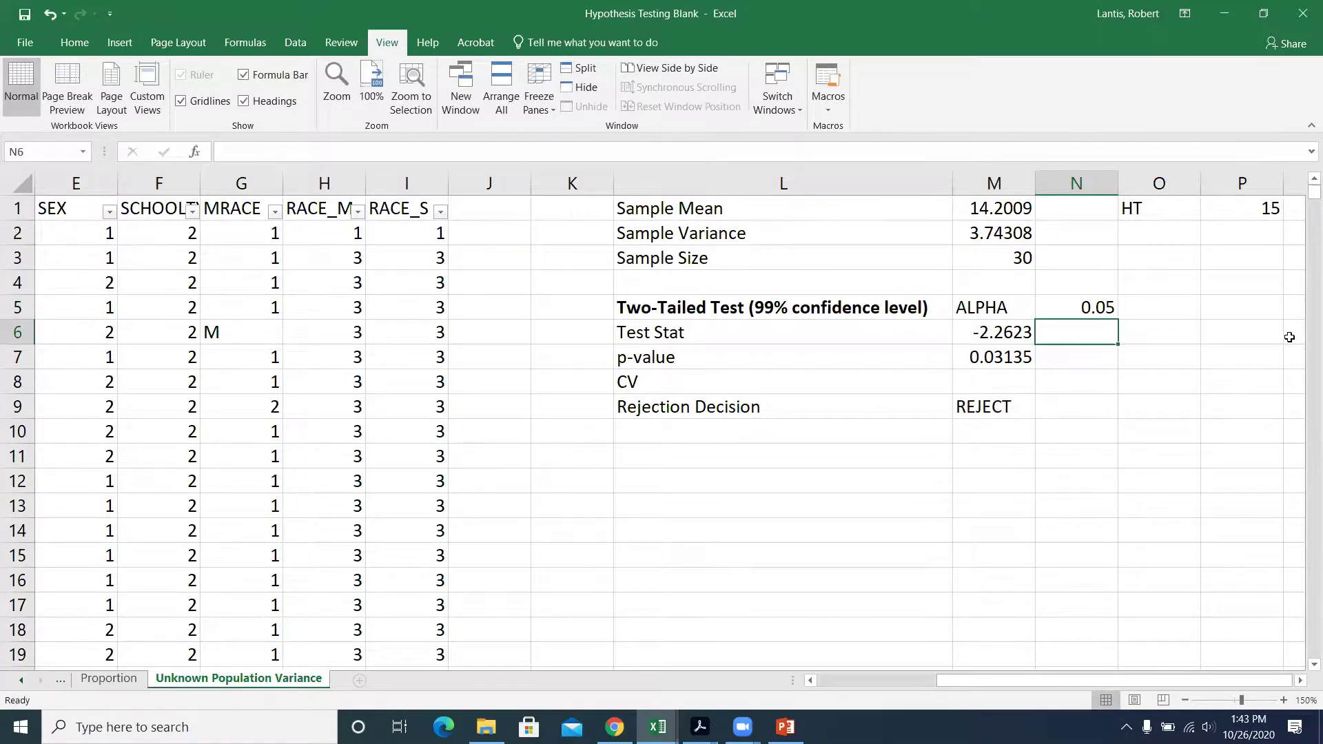
{"action": "key", "text": "ctrl+z"}
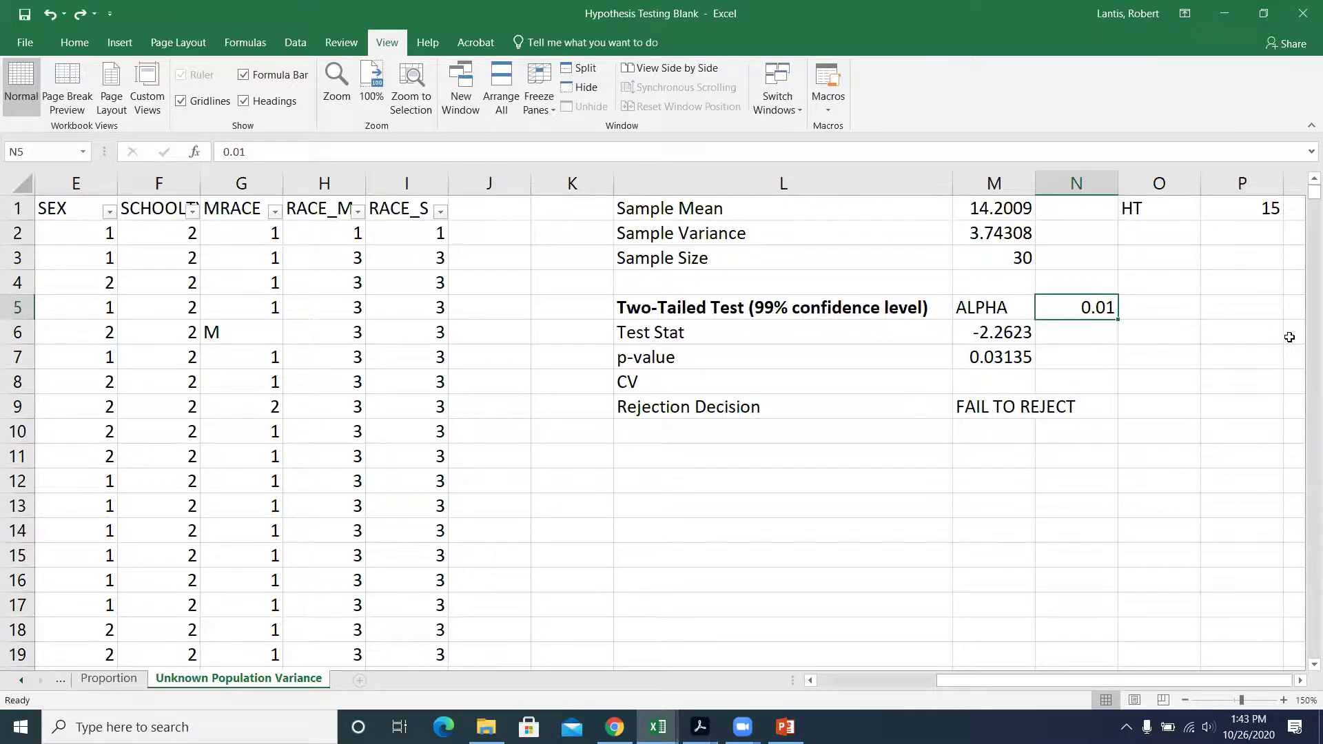
- Calculate the lower critical value in M8 with T.INV, using N5/2 as the probability and M3-1 degrees of freedom
{"action": "left_click", "coordinate": [976, 378]}
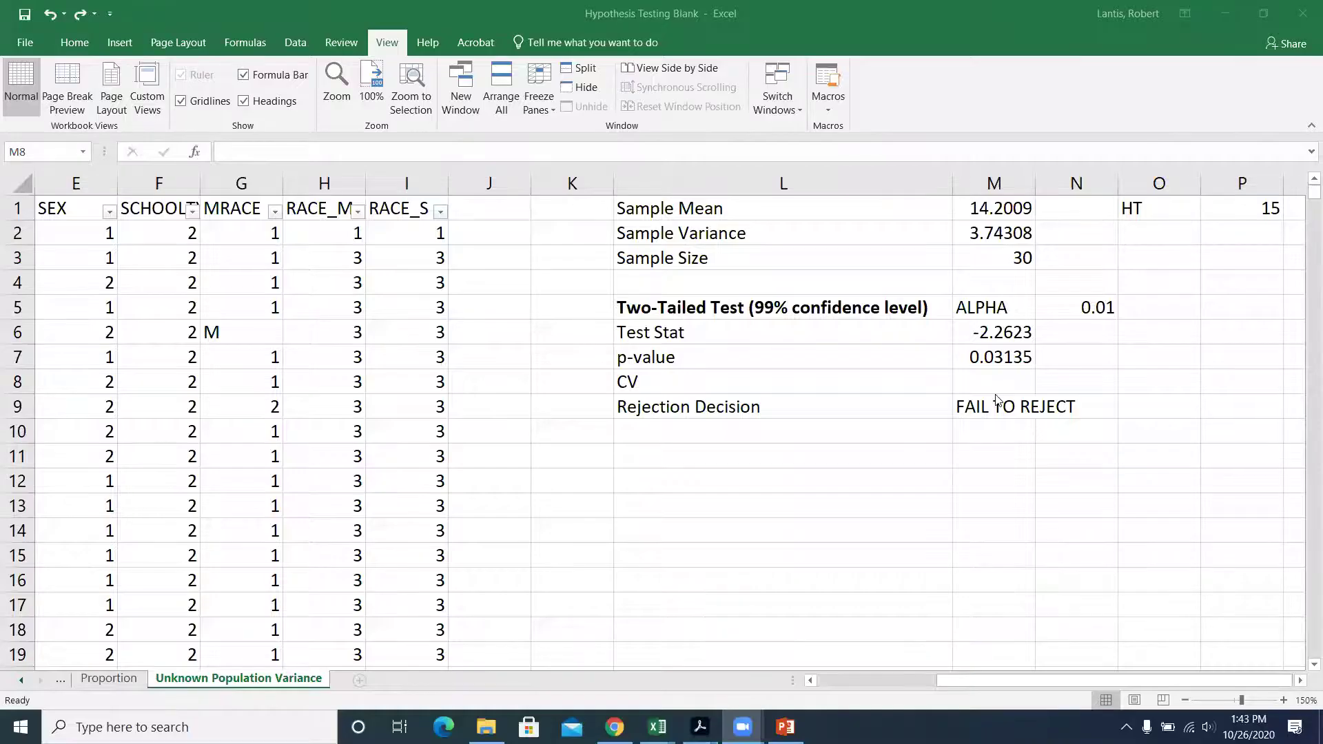
{"action": "left_click", "coordinate": [992, 384]}
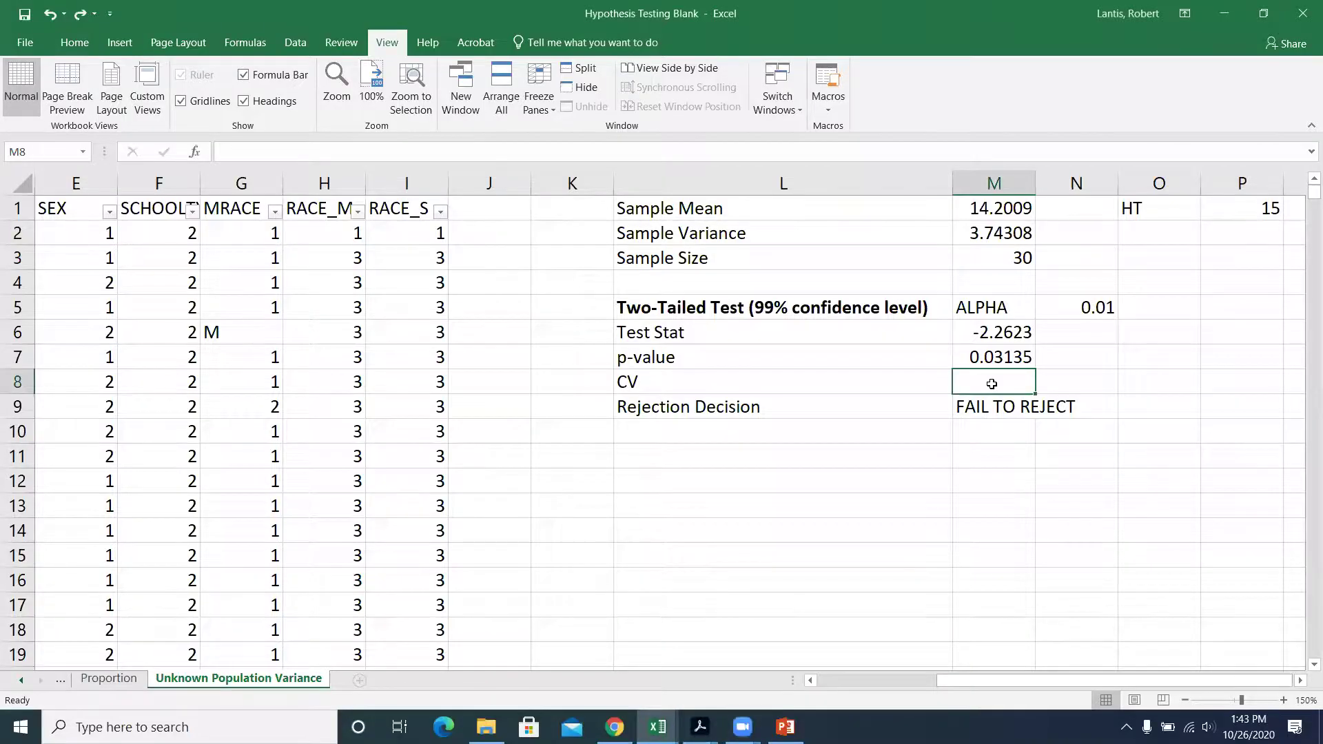
{"action": "type", "text": "=t.inv("}
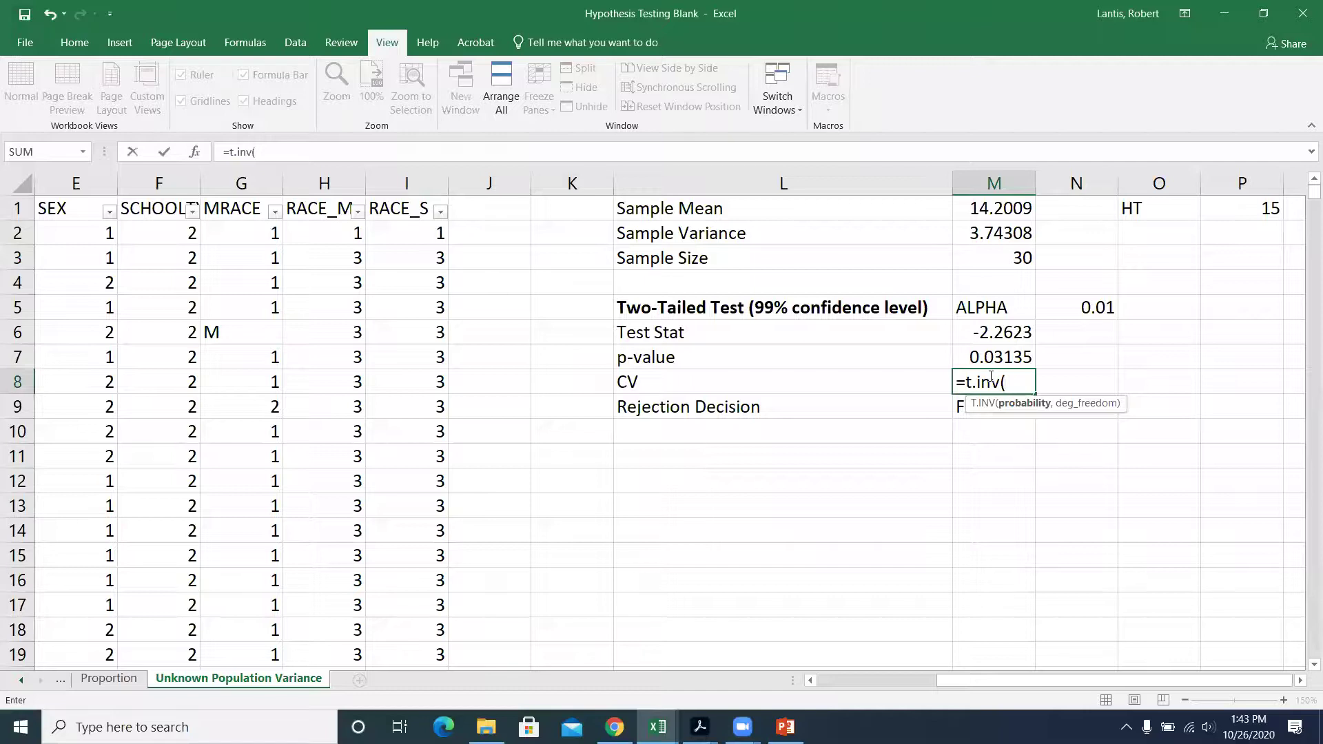
{"action": "left_click", "coordinate": [1071, 308]}
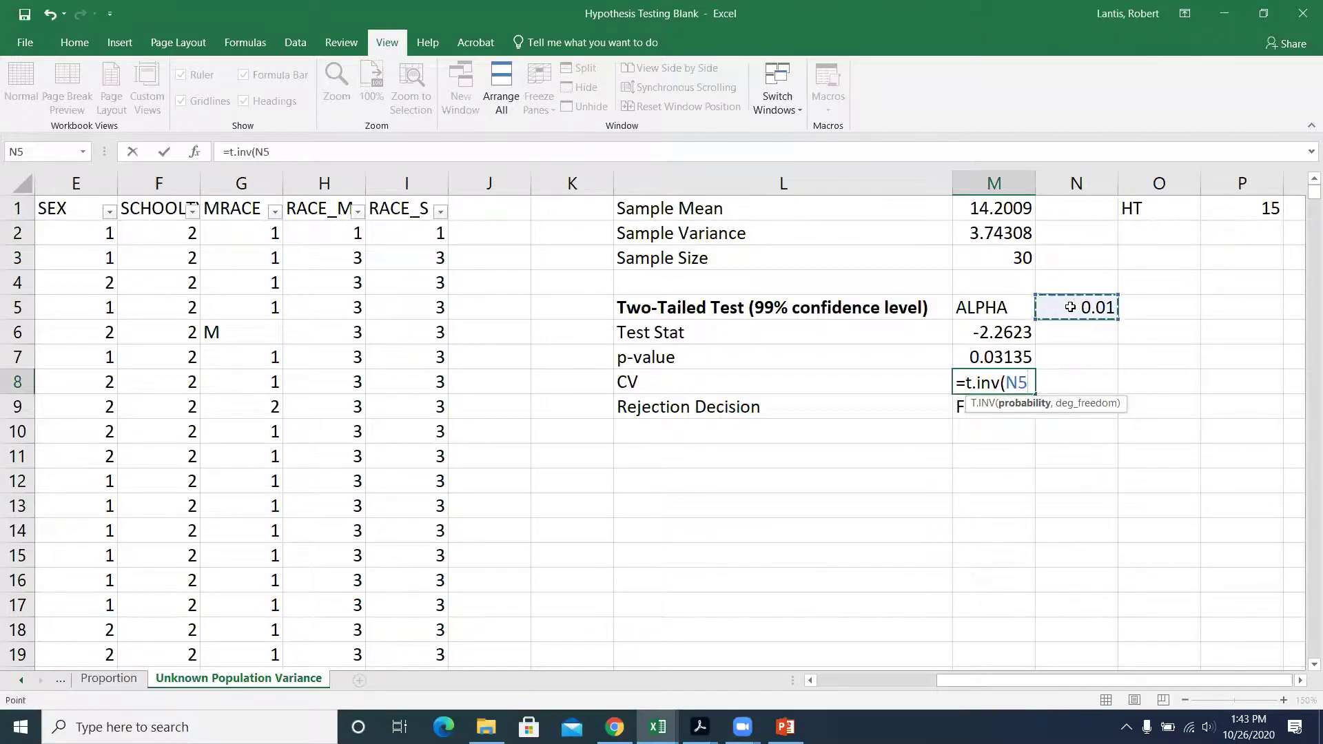
{"action": "type", "text": "/2,"}
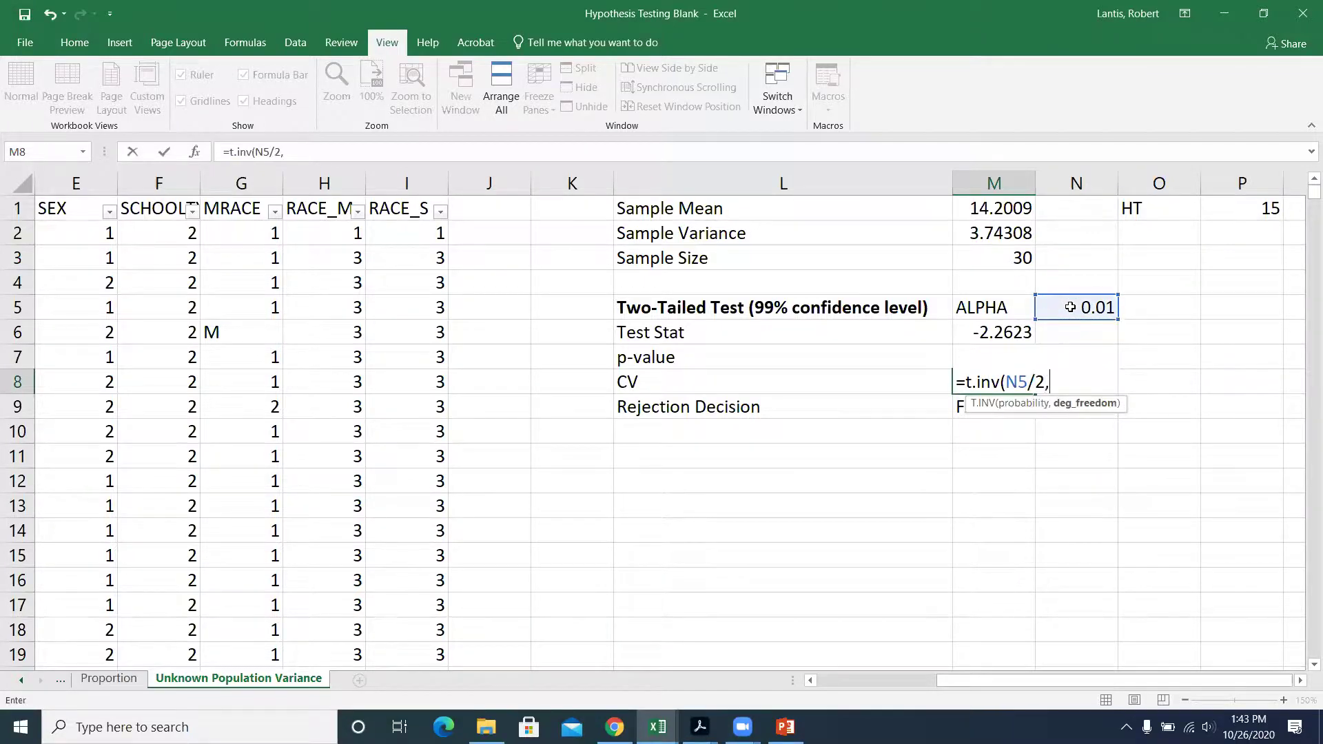
{"action": "left_click", "coordinate": [1005, 261]}
{"action": "type", "text": "-1)"}
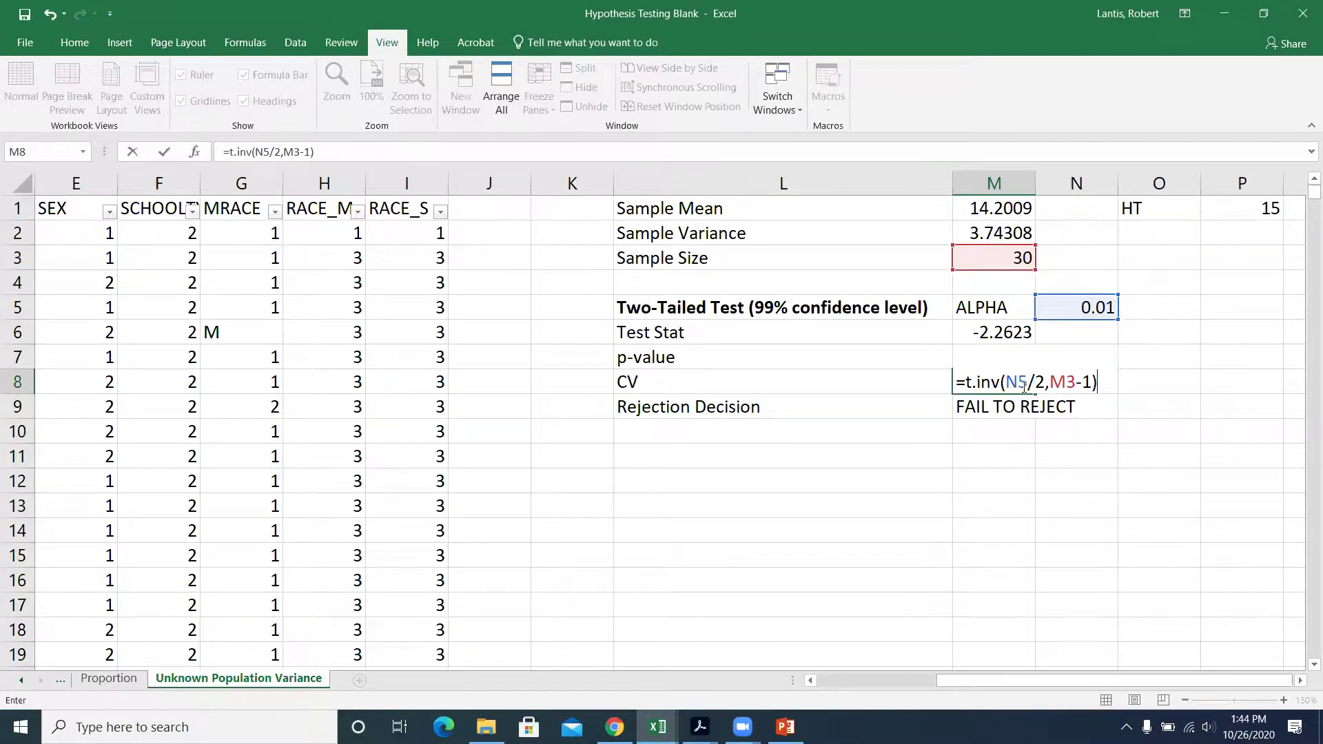
{"action": "key", "text": "Return"}
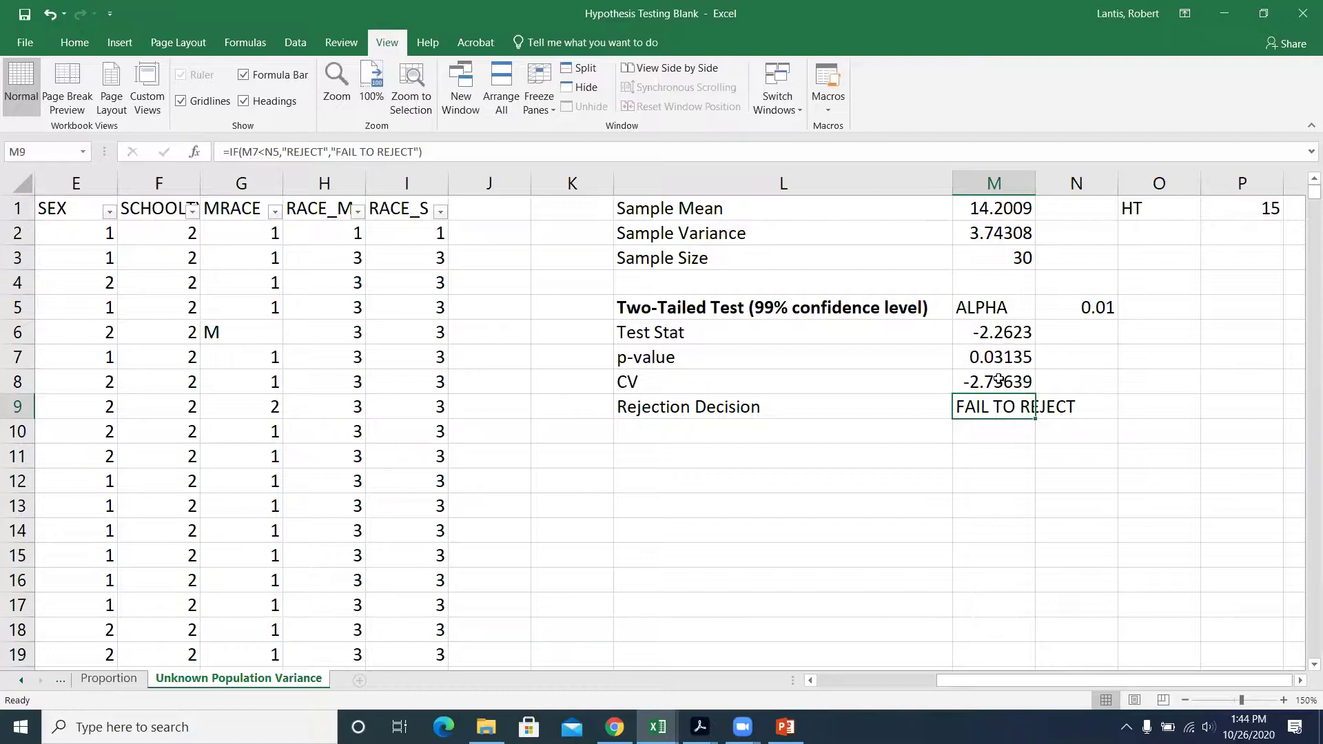
- Calculate the upper critical value in N8 as the absolute value of M8
{"action": "left_click", "coordinate": [999, 379]}
{"action": "left_click", "coordinate": [1047, 381]}
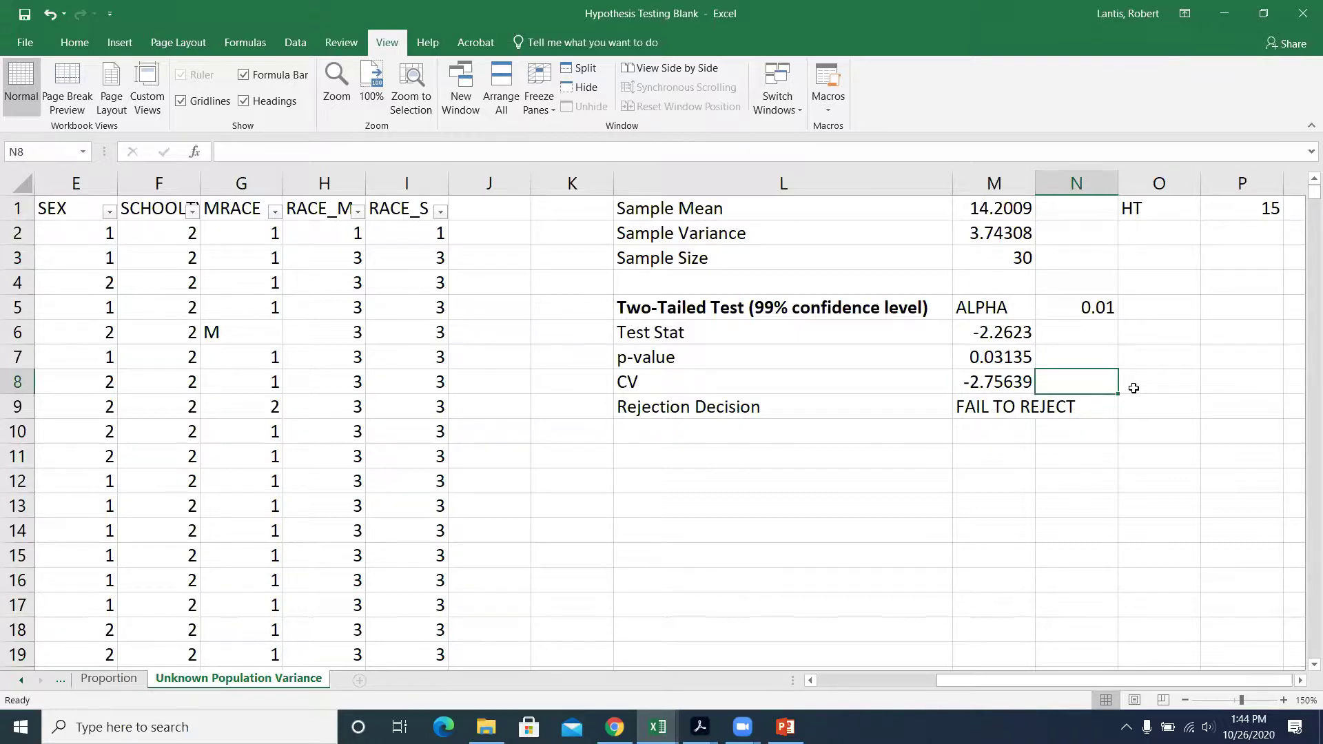
{"action": "type", "text": "=abs("}
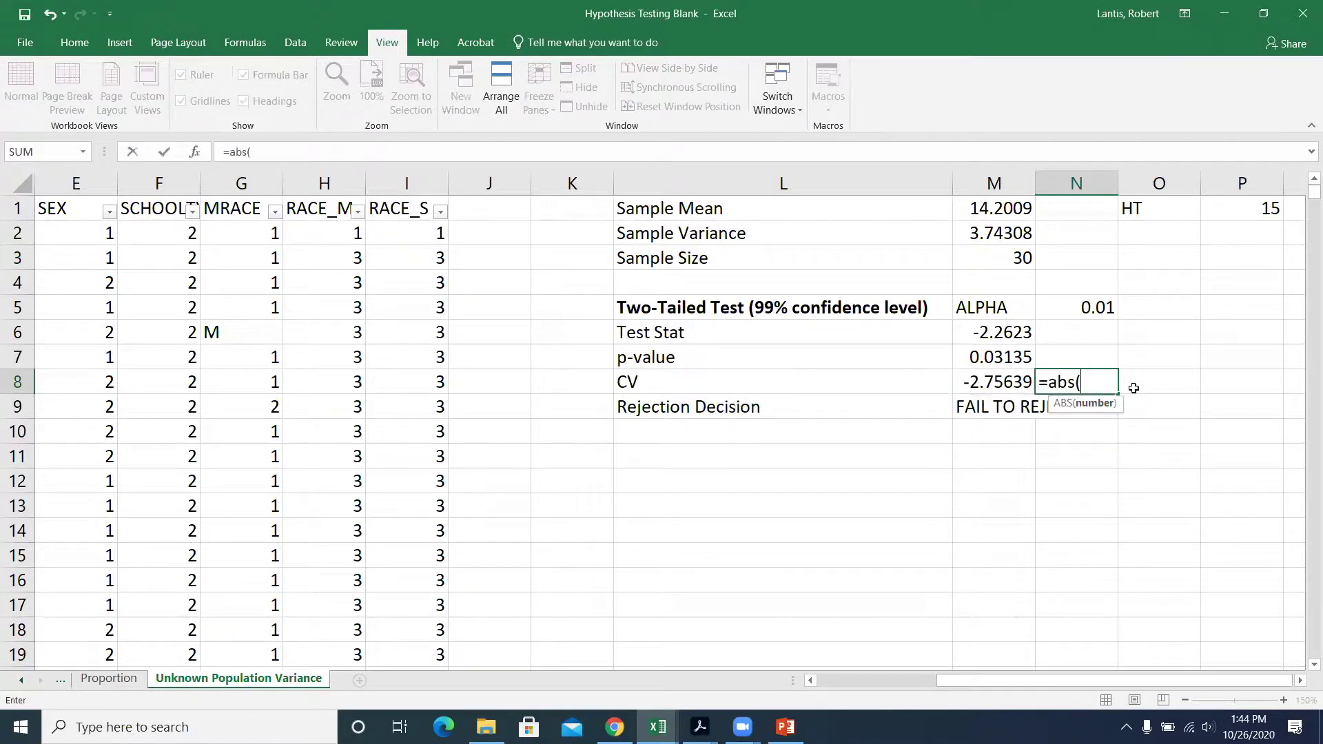
{"action": "left_click", "coordinate": [990, 381]}
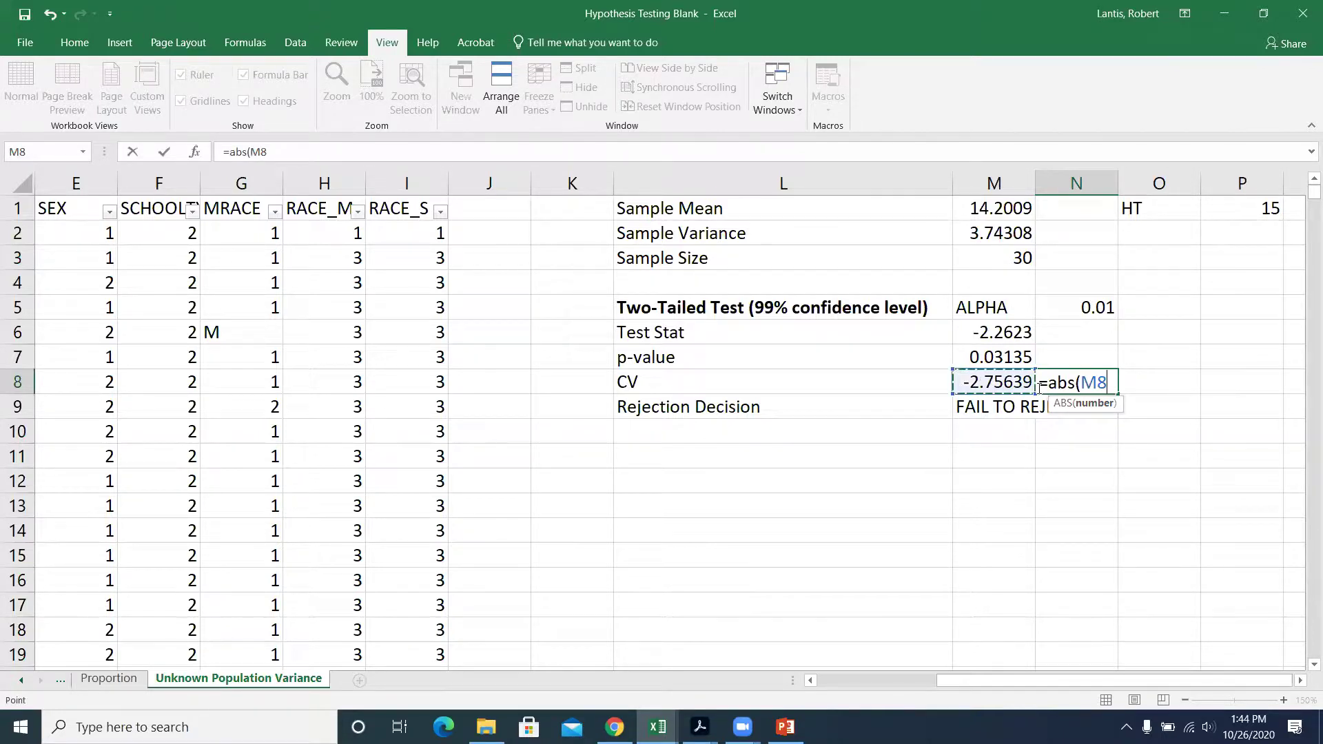
{"action": "type", "text": ")"}
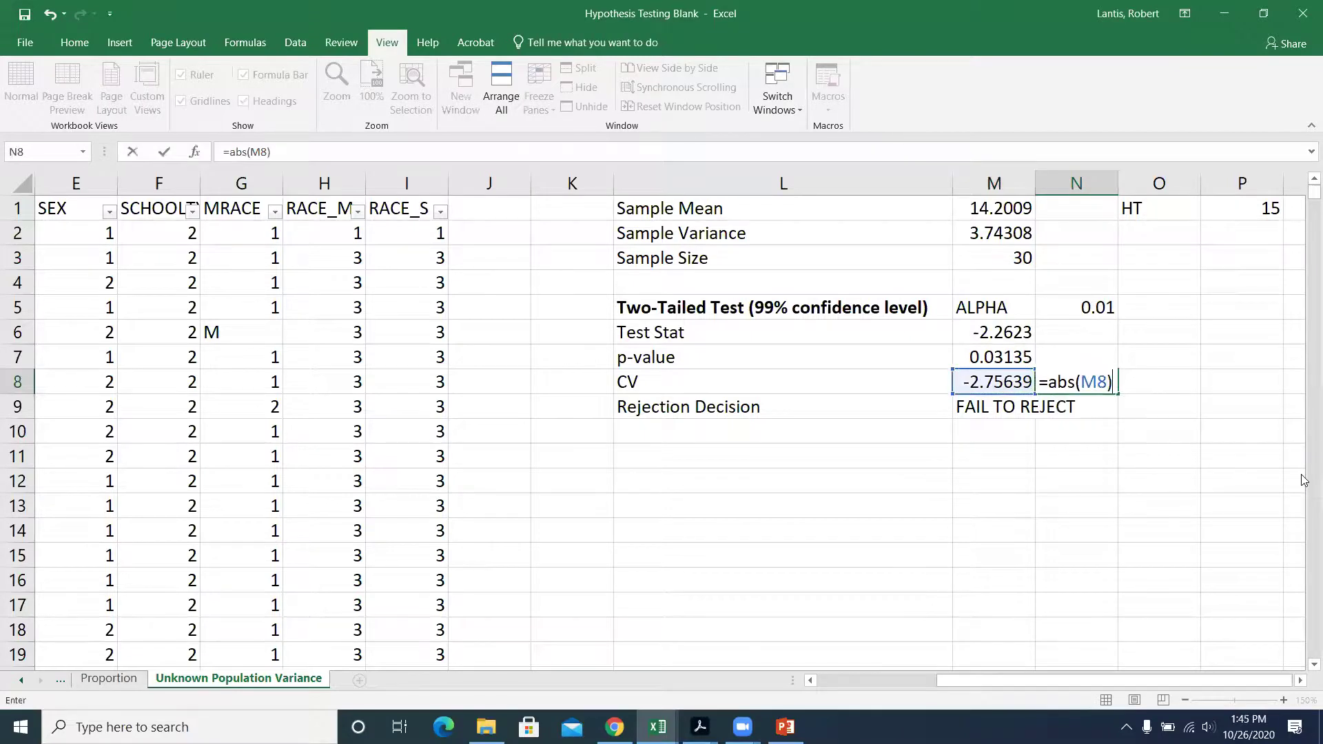
{"action": "key", "text": "Return"}
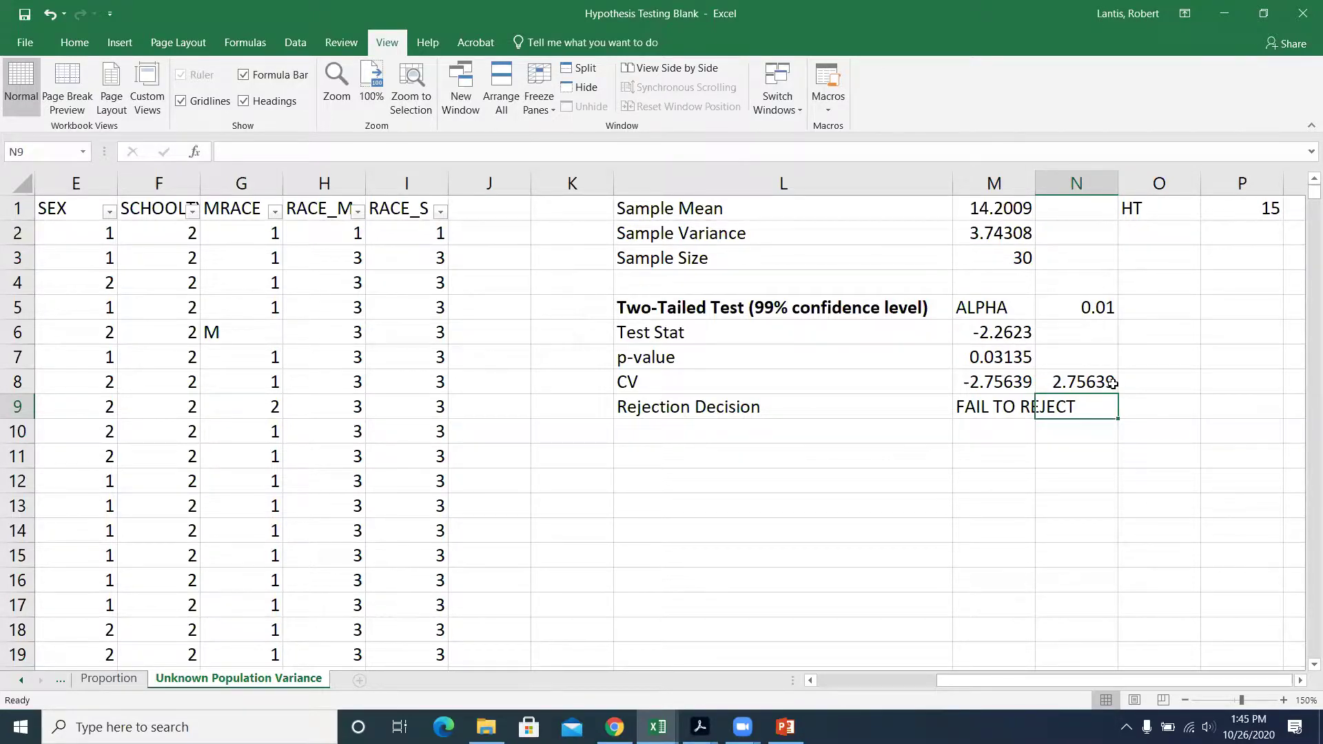
- Enter a critical-value decision in M10 with an IF formula returning "REJECT" when ABS(M6)>ABS(M8) and "FAIL TO REJECT" otherwise
{"action": "left_click", "coordinate": [994, 430]}
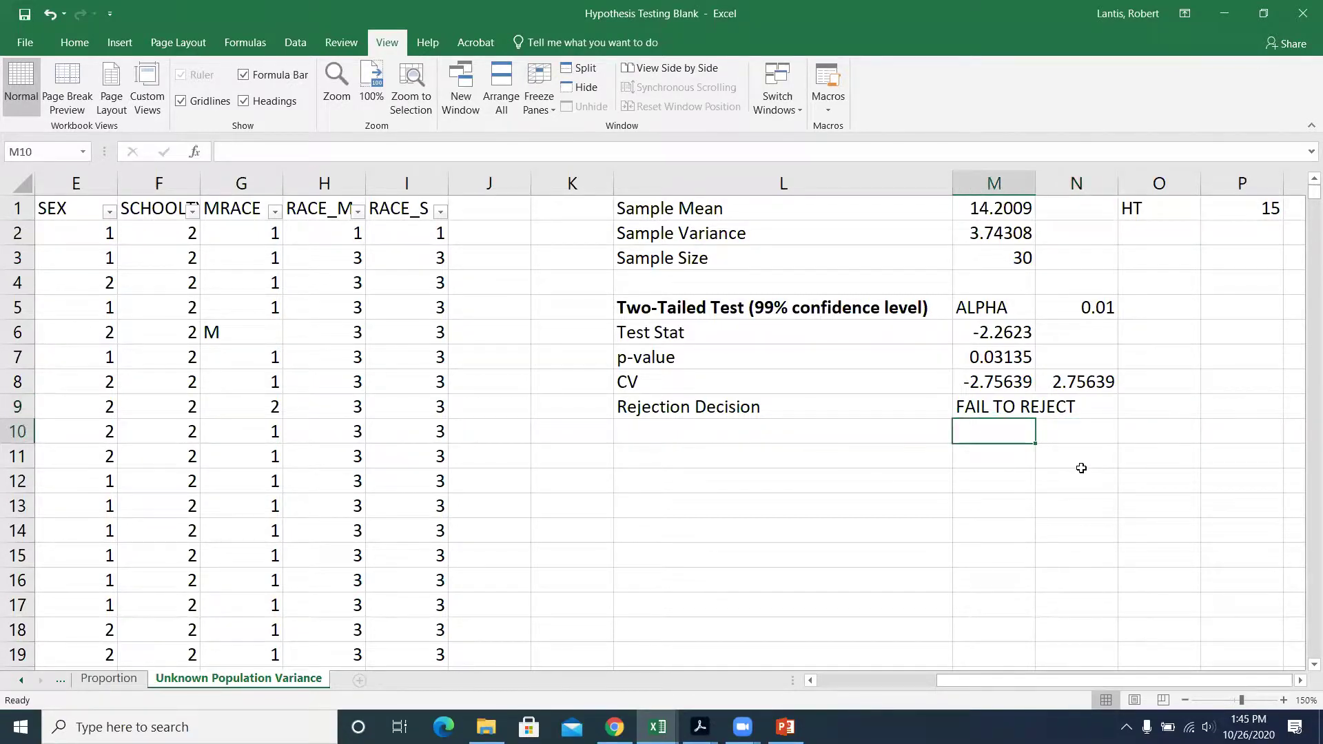
{"action": "type", "text": "=if("}
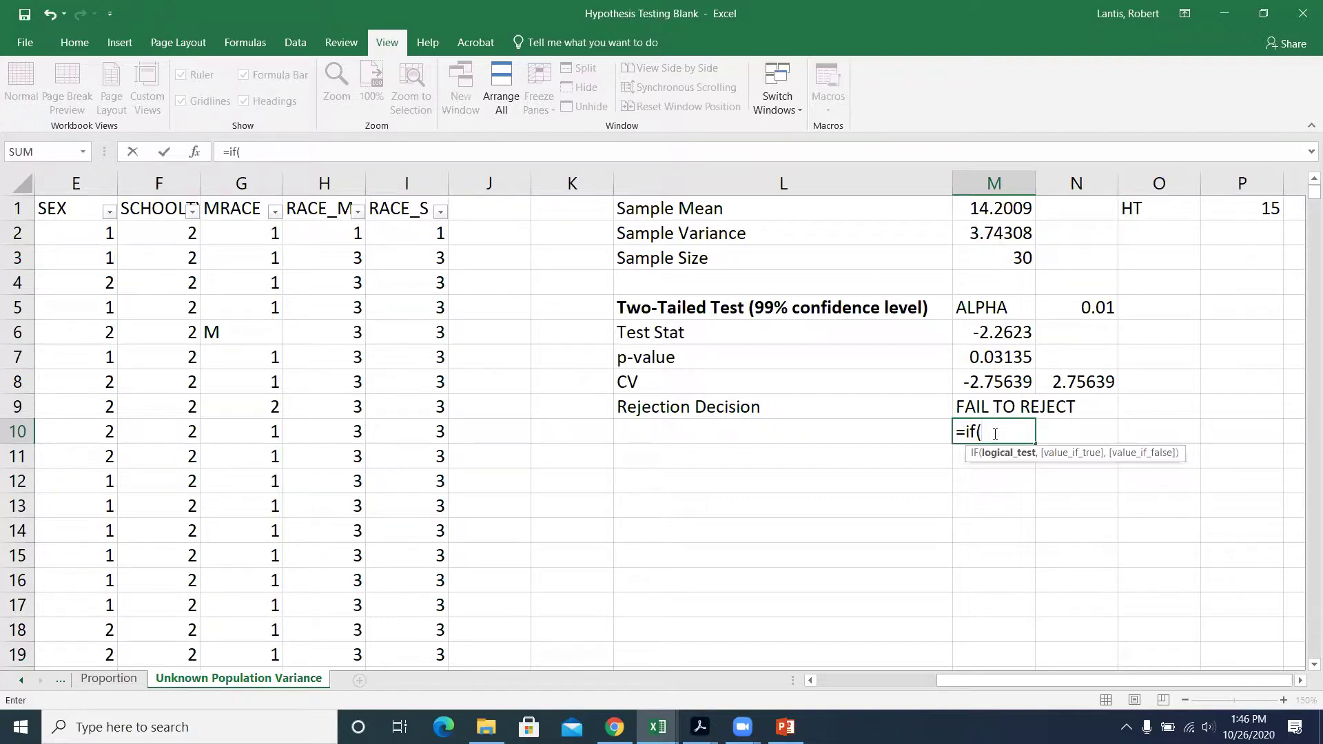
{"action": "type", "text": "abs("}
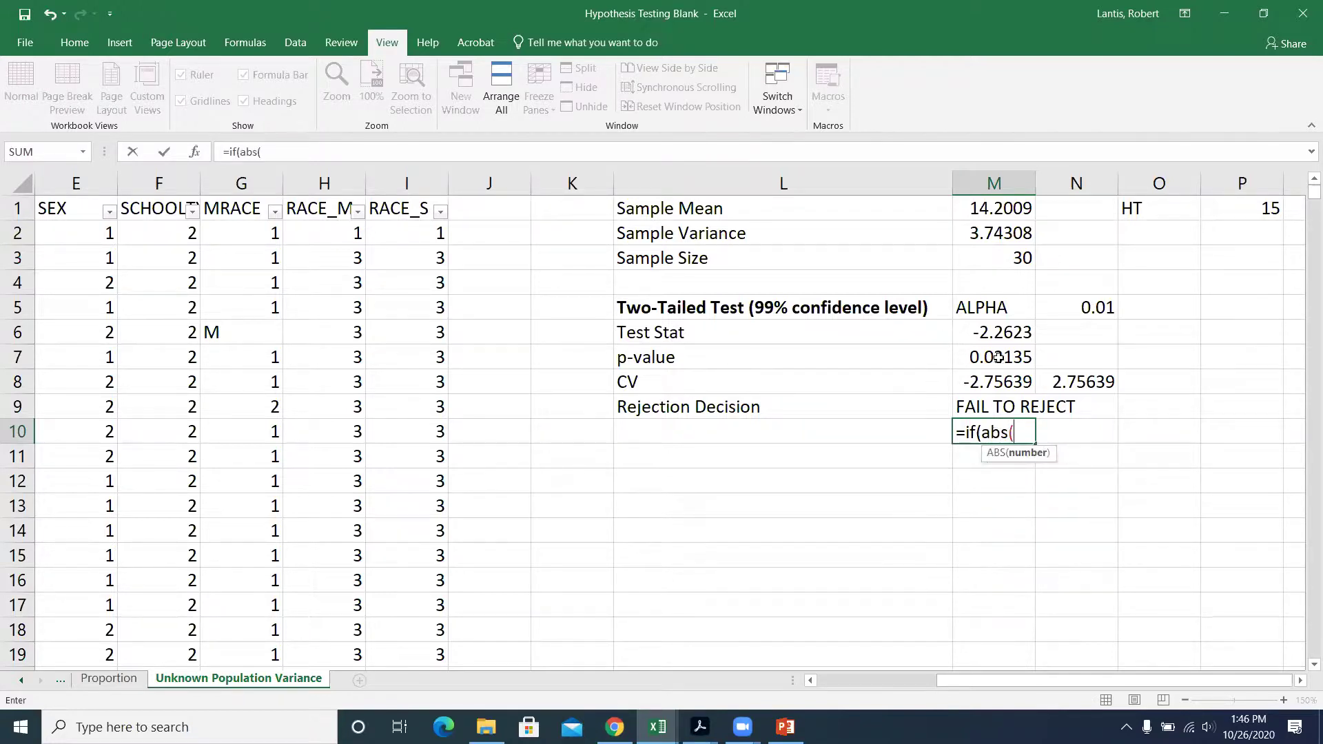
{"action": "left_click", "coordinate": [993, 333]}
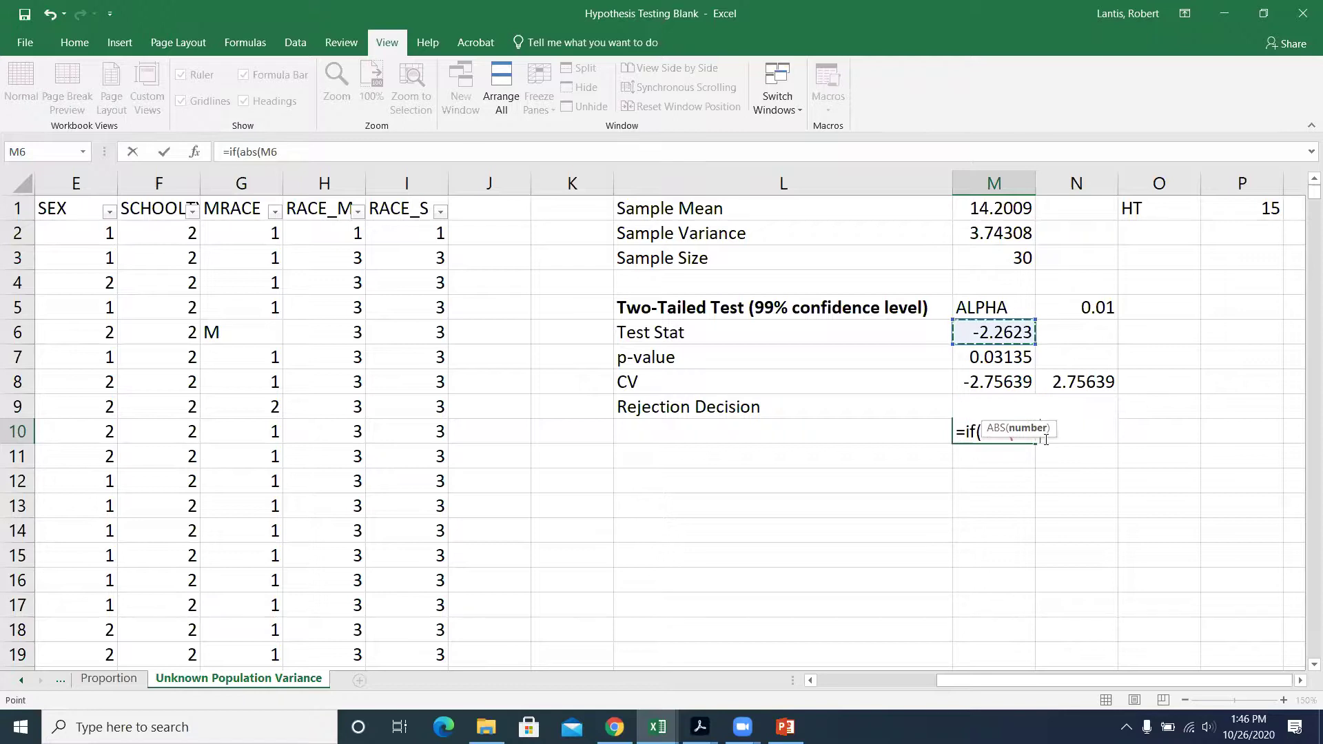
{"action": "type", "text": ")"}
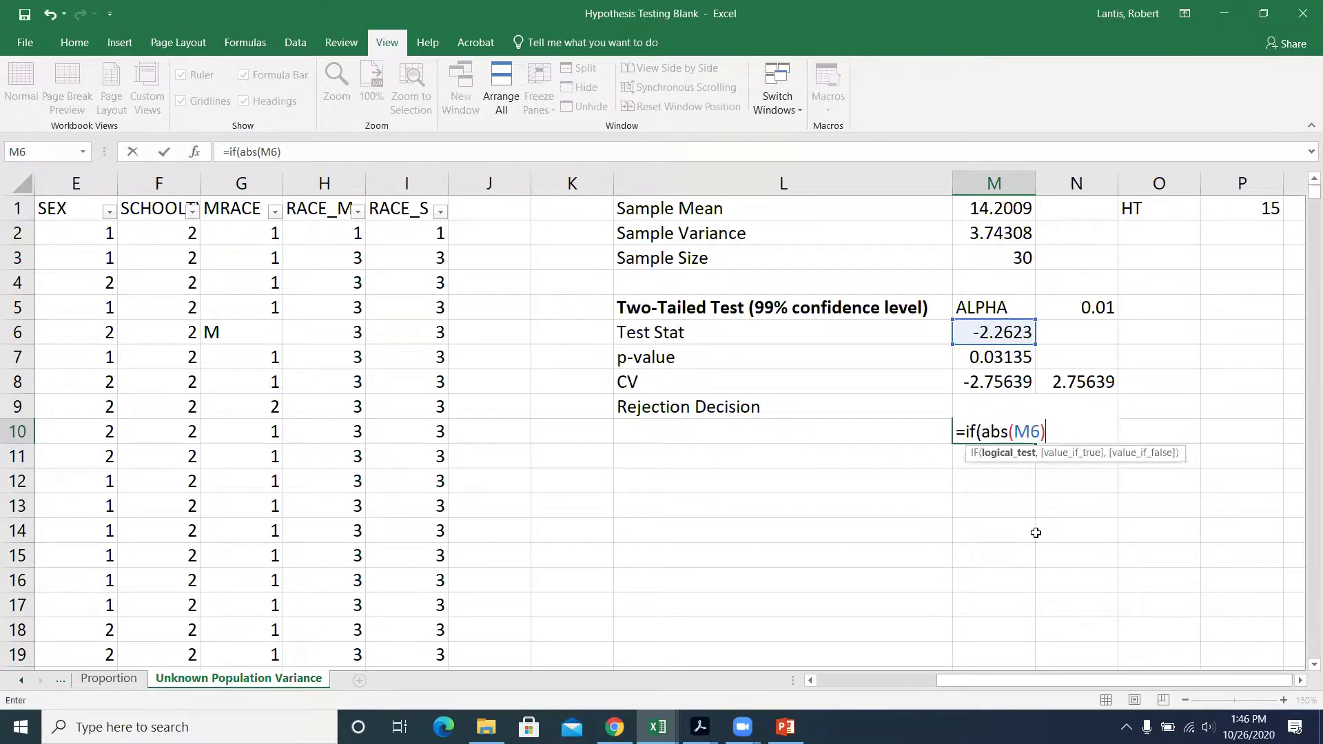
{"action": "type", "text": ">abs("}
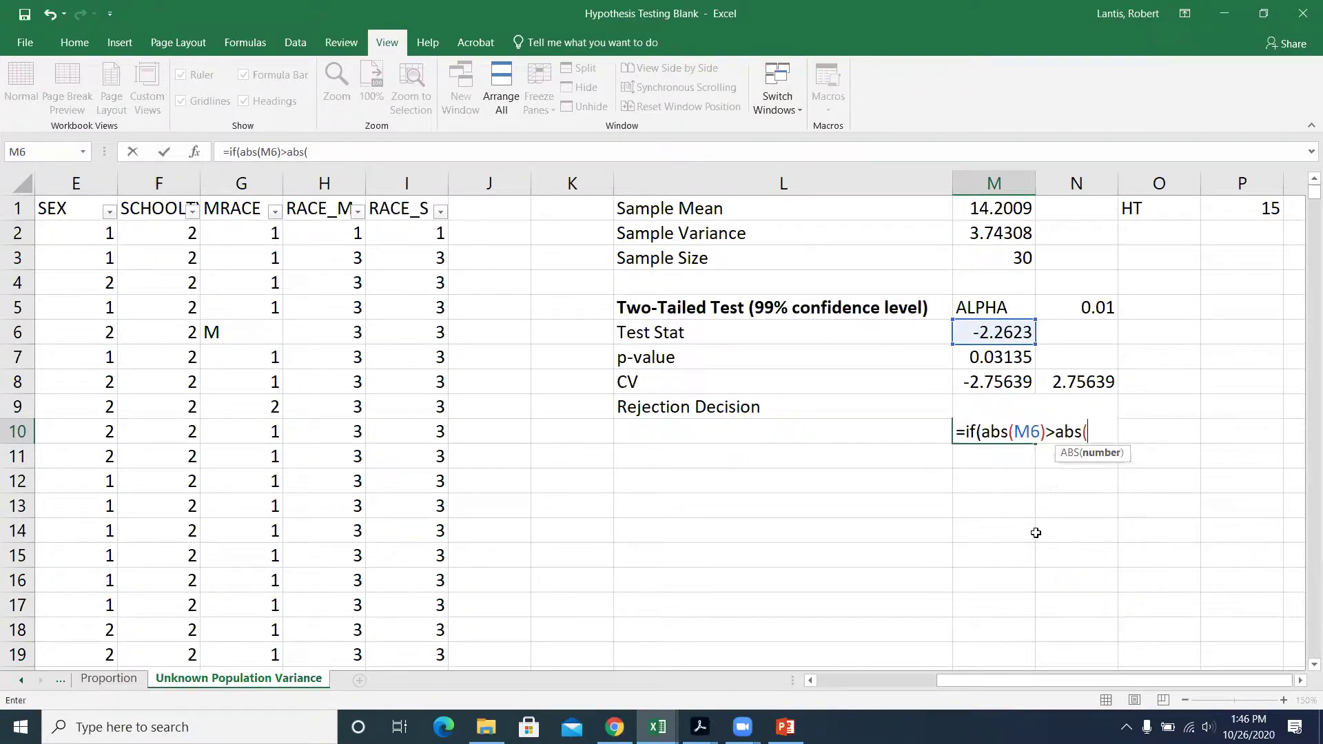
{"action": "left_click", "coordinate": [996, 383]}
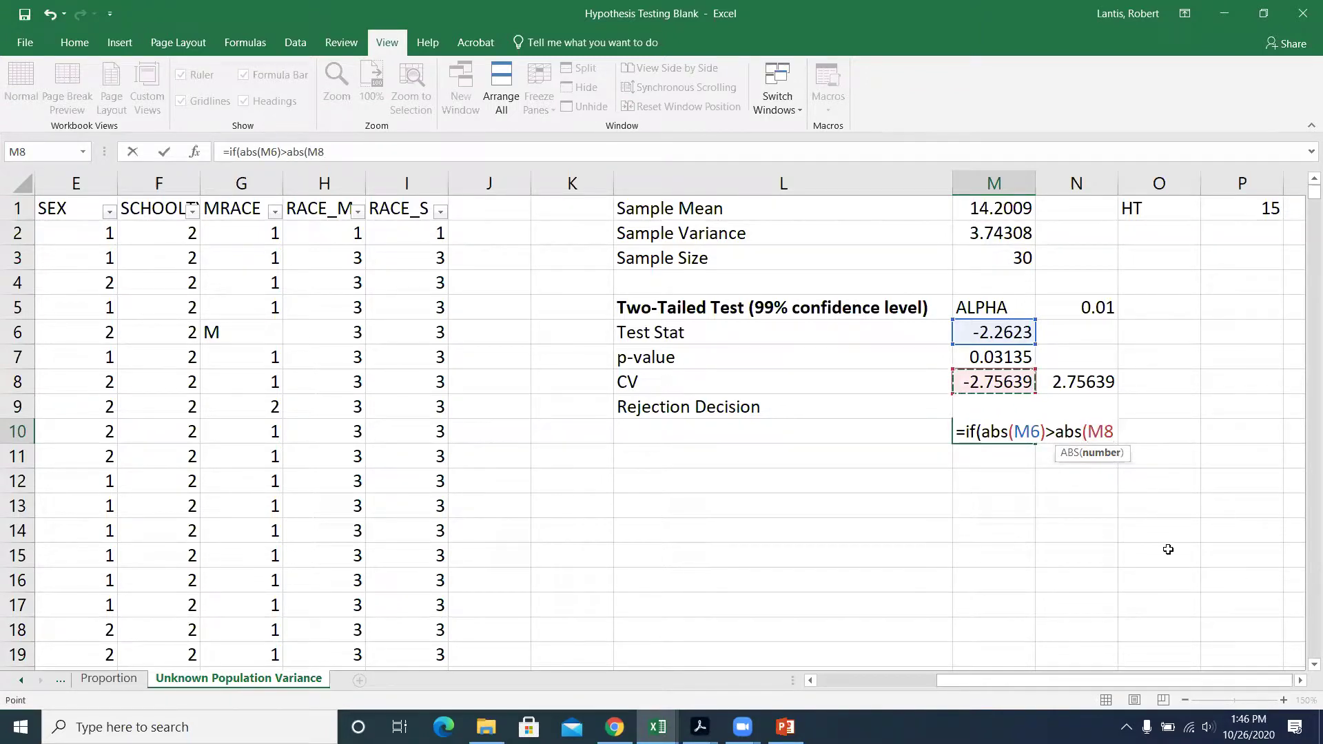
{"action": "type", "text": ")"}
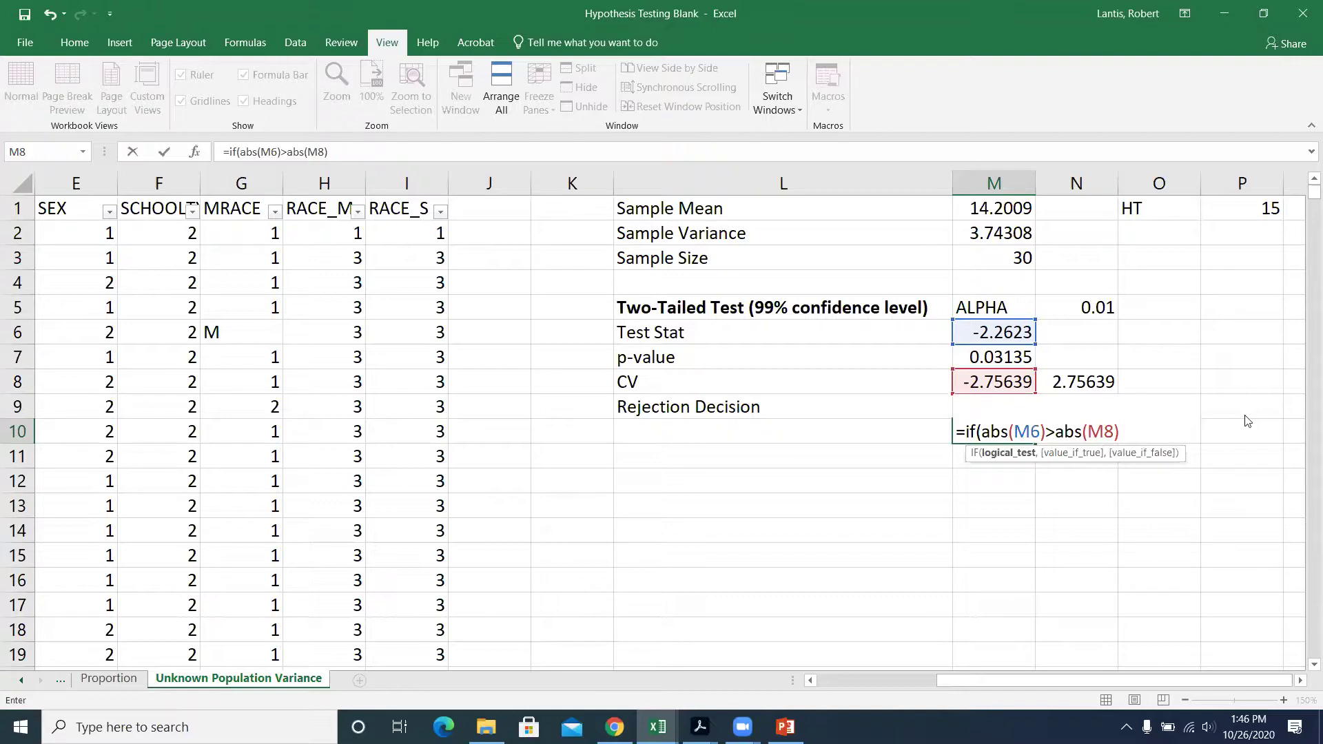
{"action": "type", "text": ","}
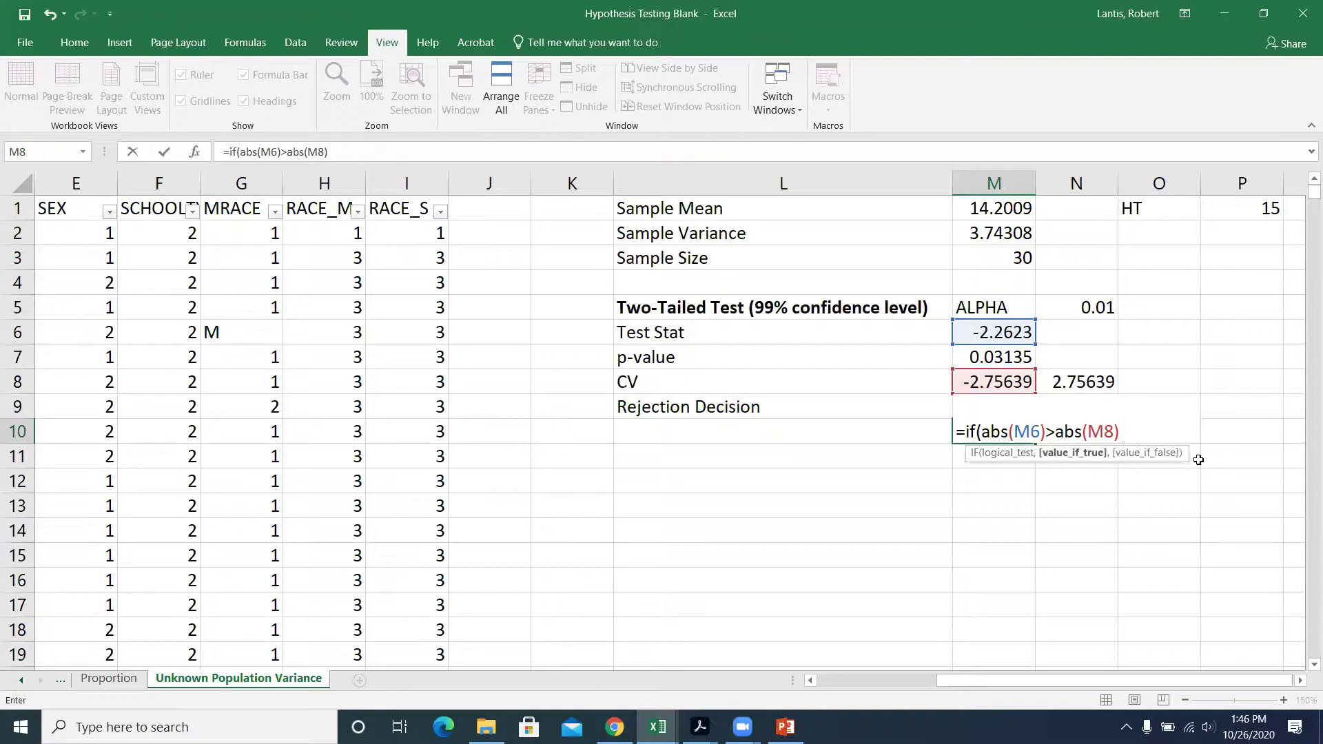
{"action": "type", "text": "\"REJECT\""}
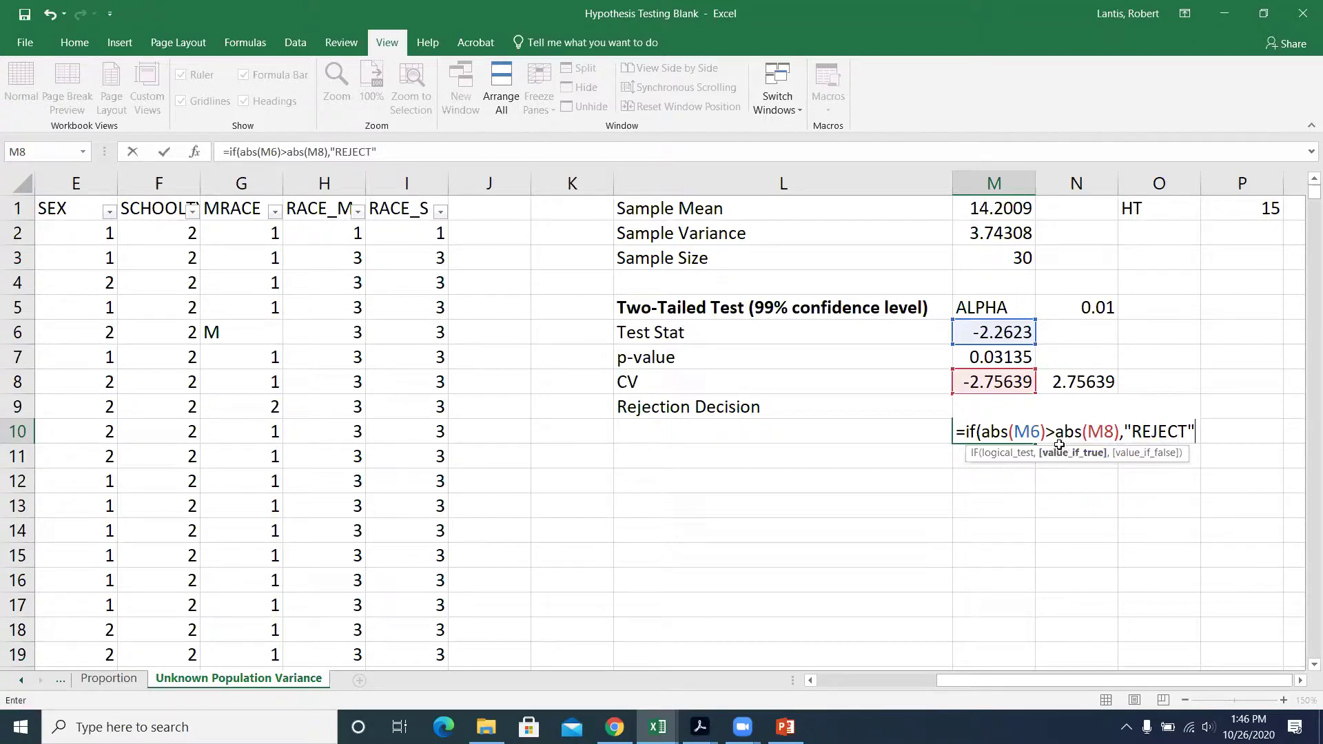
{"action": "type", "text": ",\"FAIL TO REJECT\""}
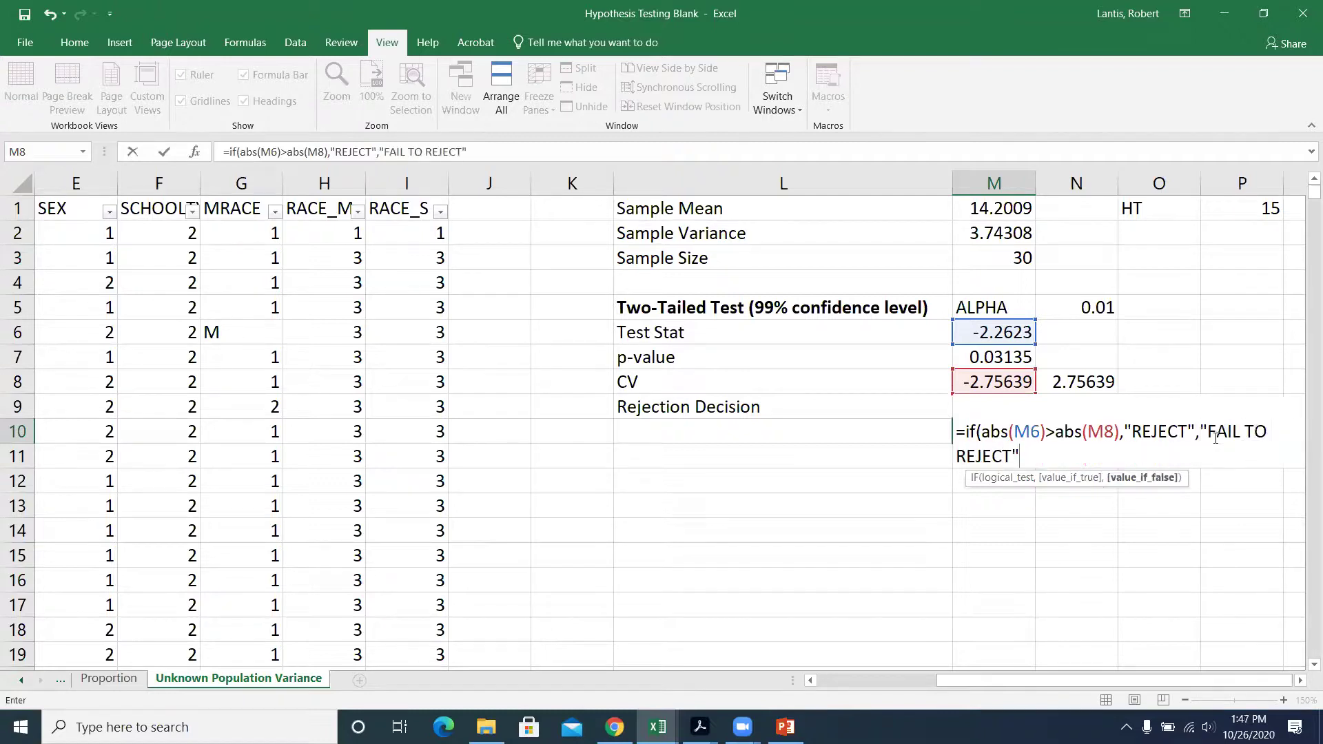
{"action": "type", "text": ")"}
{"action": "left_click", "coordinate": [1301, 681]}
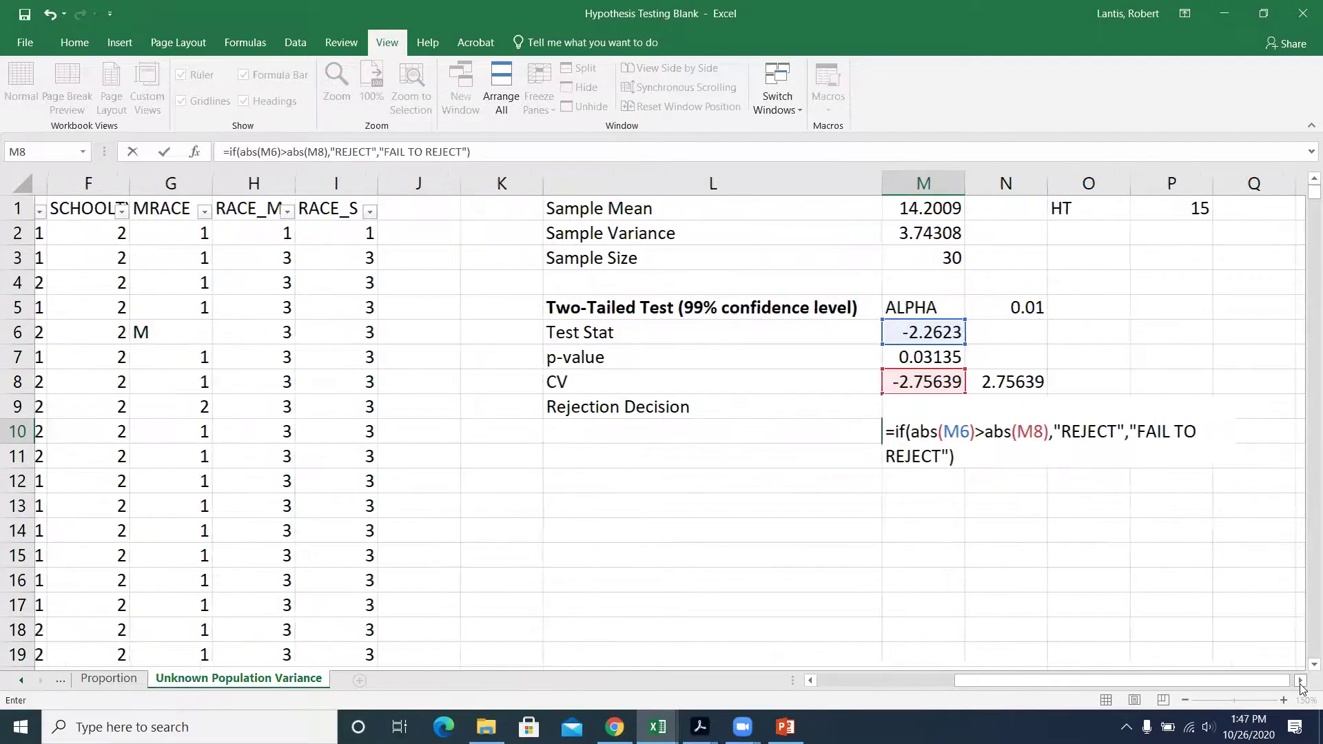
{"action": "left_click", "coordinate": [1300, 681]}
{"action": "left_click", "coordinate": [1301, 681]}
{"action": "left_click", "coordinate": [1300, 681]}
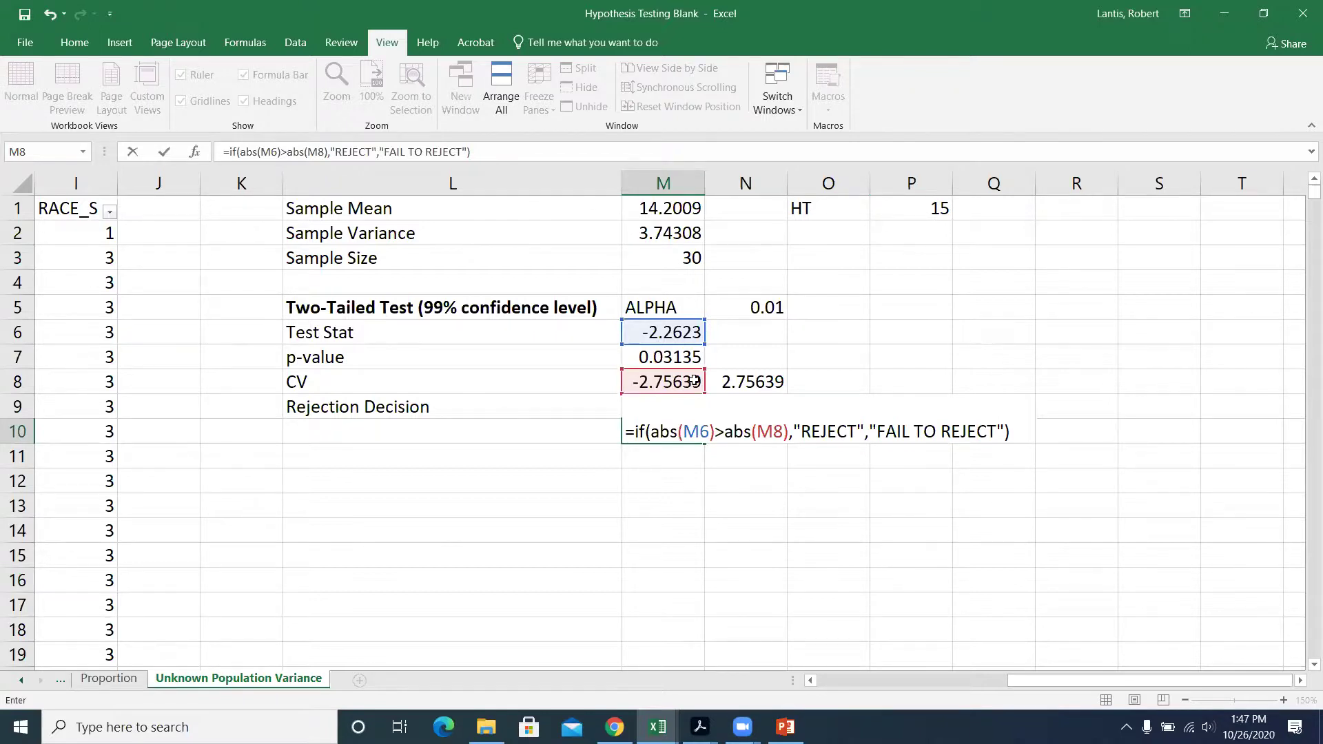
{"action": "key", "text": "Return"}
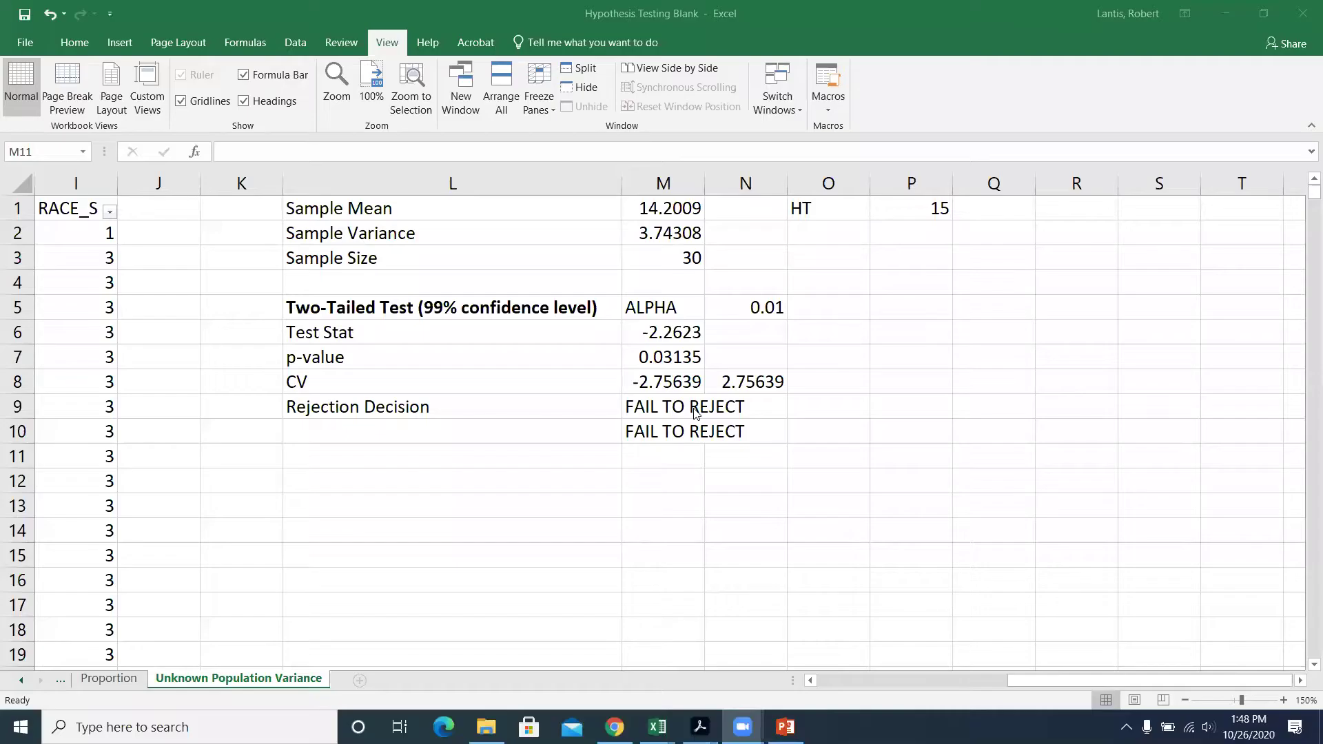
{"action": "key", "text": "Return"}
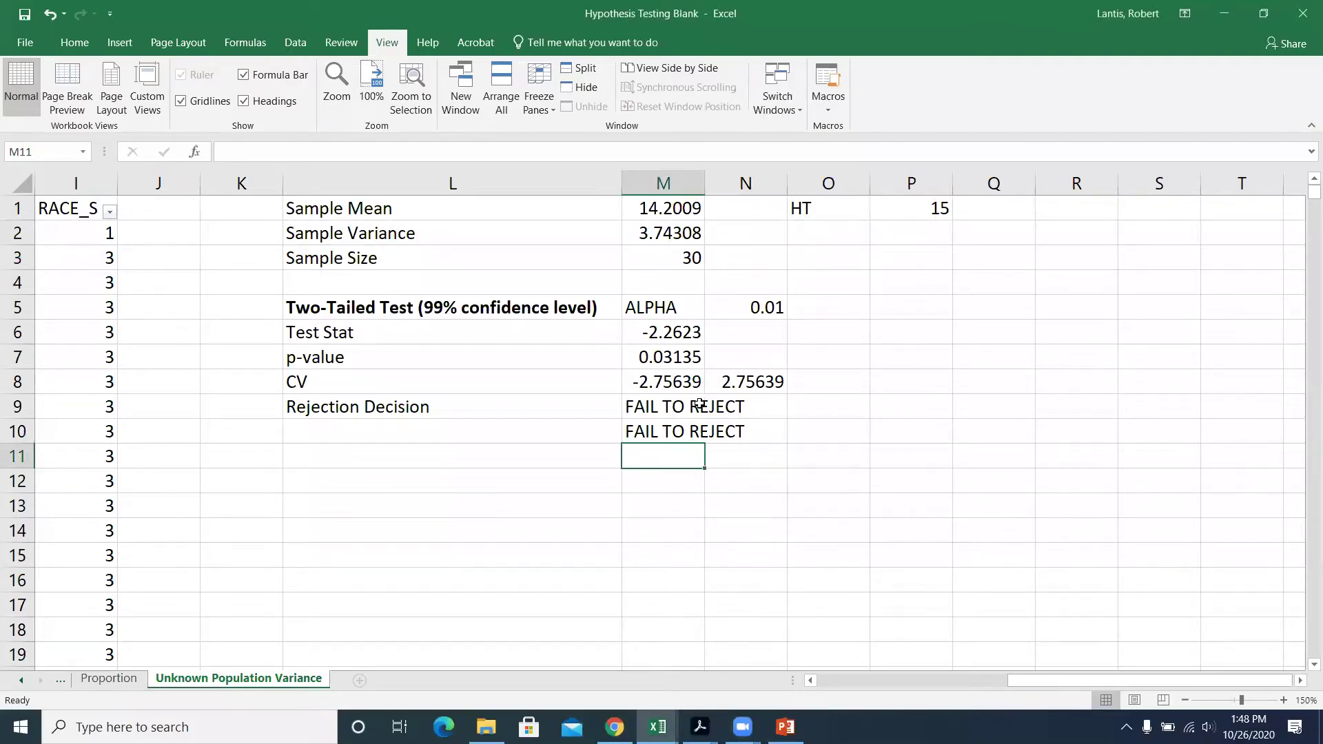
- Test both rejection decisions with alphas of 0.05 and 0.011 in N5, and restore alpha to 0.01
{"action": "left_click", "coordinate": [674, 255]}
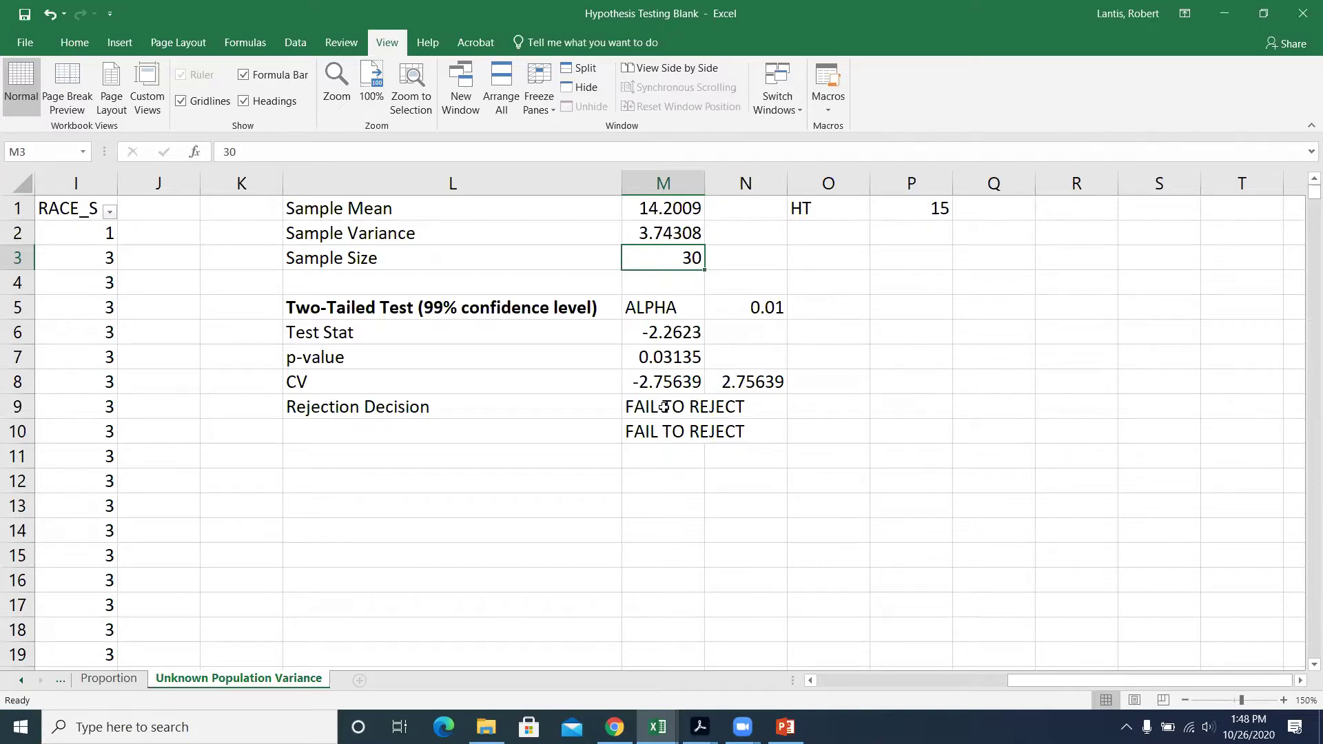
{"action": "left_click", "coordinate": [762, 313]}
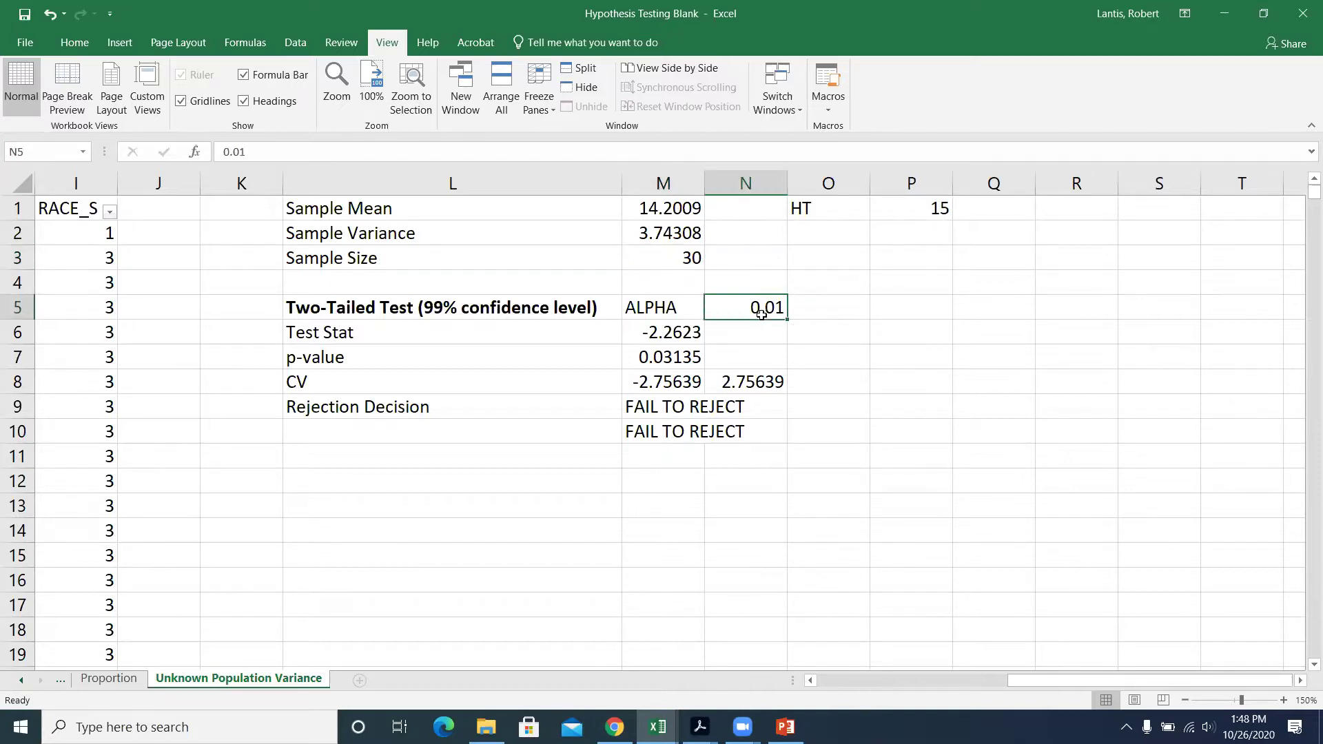
{"action": "type", "text": ".05"}
{"action": "key", "text": "Return"}
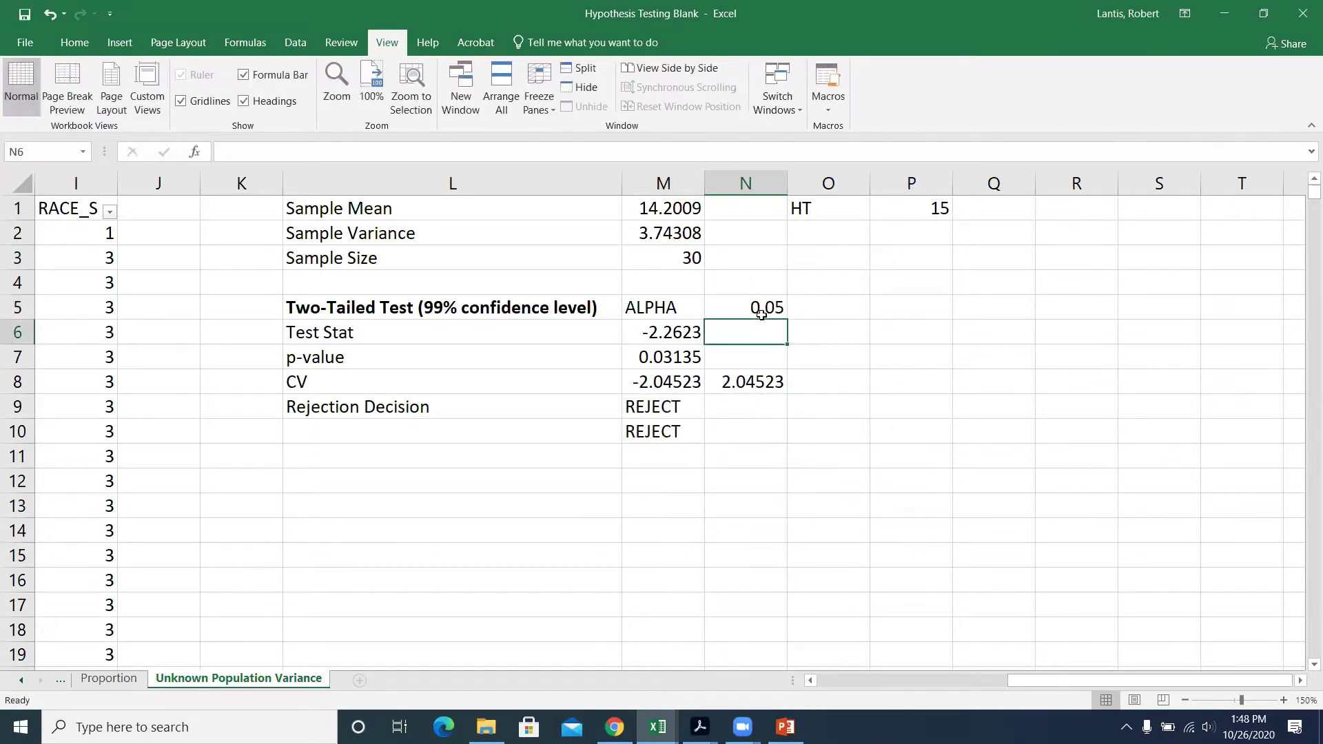
{"action": "left_click", "coordinate": [761, 314]}
{"action": "type", "text": ".011"}
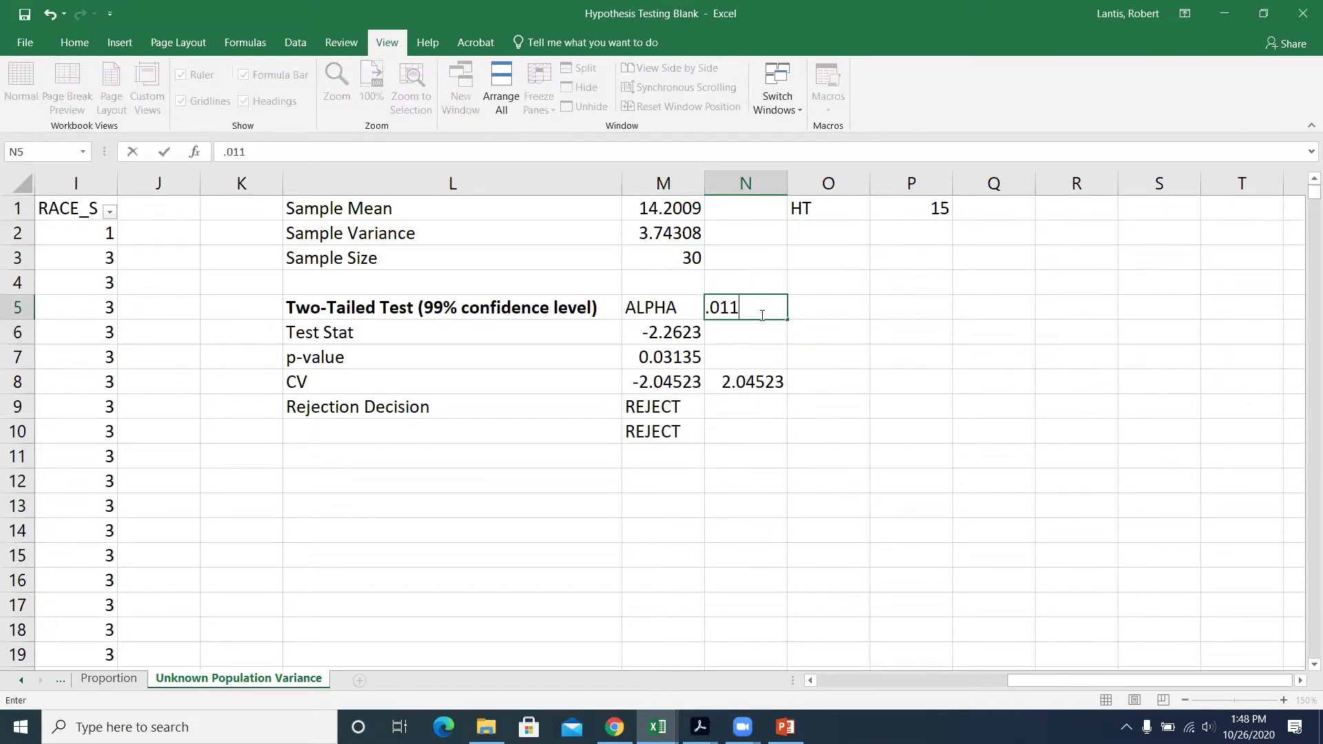
{"action": "key", "text": "Return"}
{"action": "left_click", "coordinate": [761, 315]}
{"action": "type", "text": ".01"}
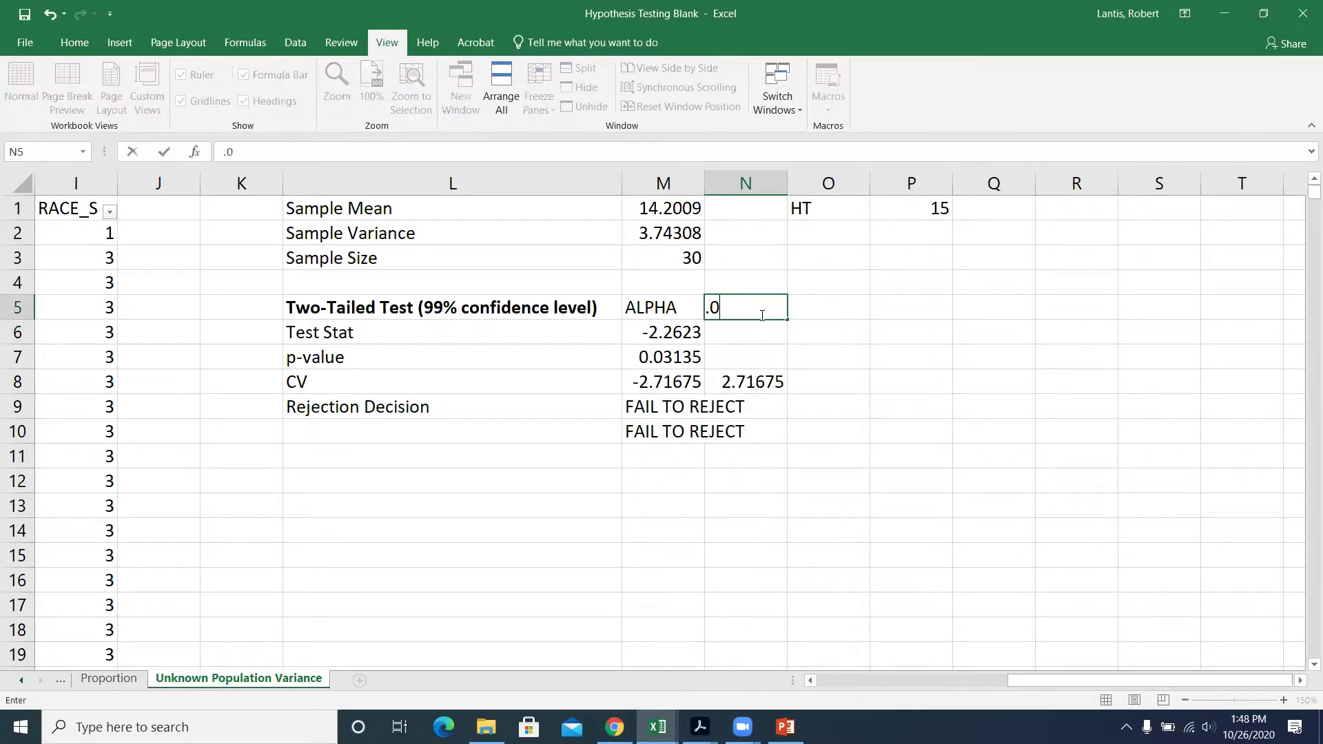
{"action": "key", "text": "Return"}
- Replace the sample size in M3 with a COUNT formula over the e-cigarette ages in C2:C6273
{"action": "left_click", "coordinate": [659, 255]}
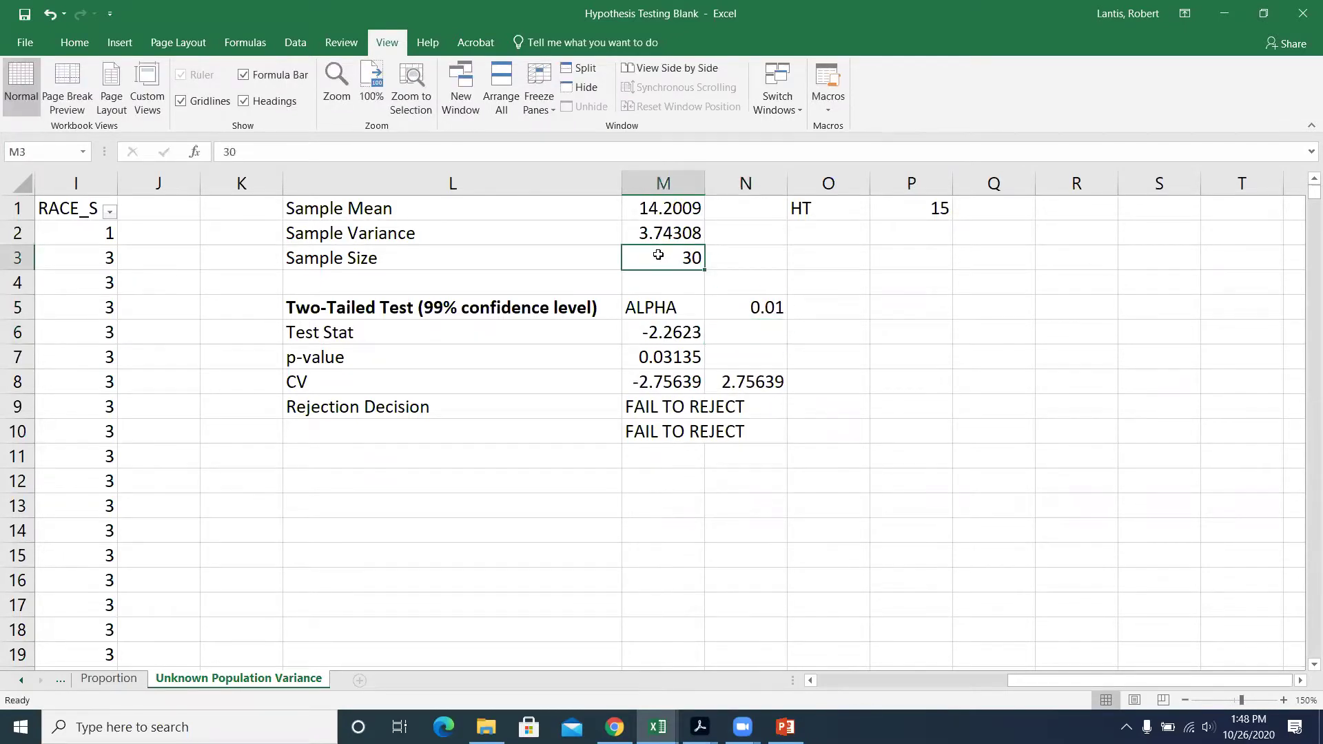
{"action": "type", "text": "=count("}
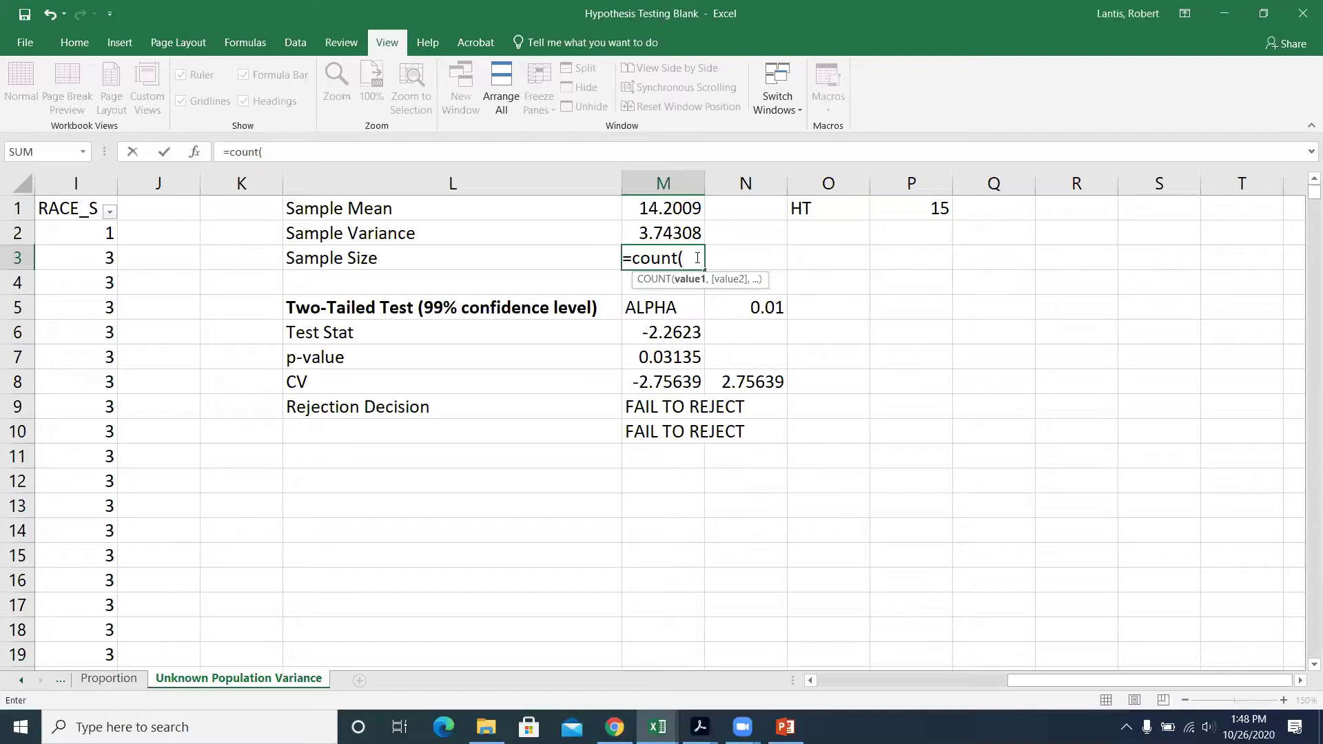
{"action": "left_click_drag", "start_coordinate": [1036, 681], "coordinate": [863, 689]}
{"action": "left_click", "coordinate": [260, 231]}
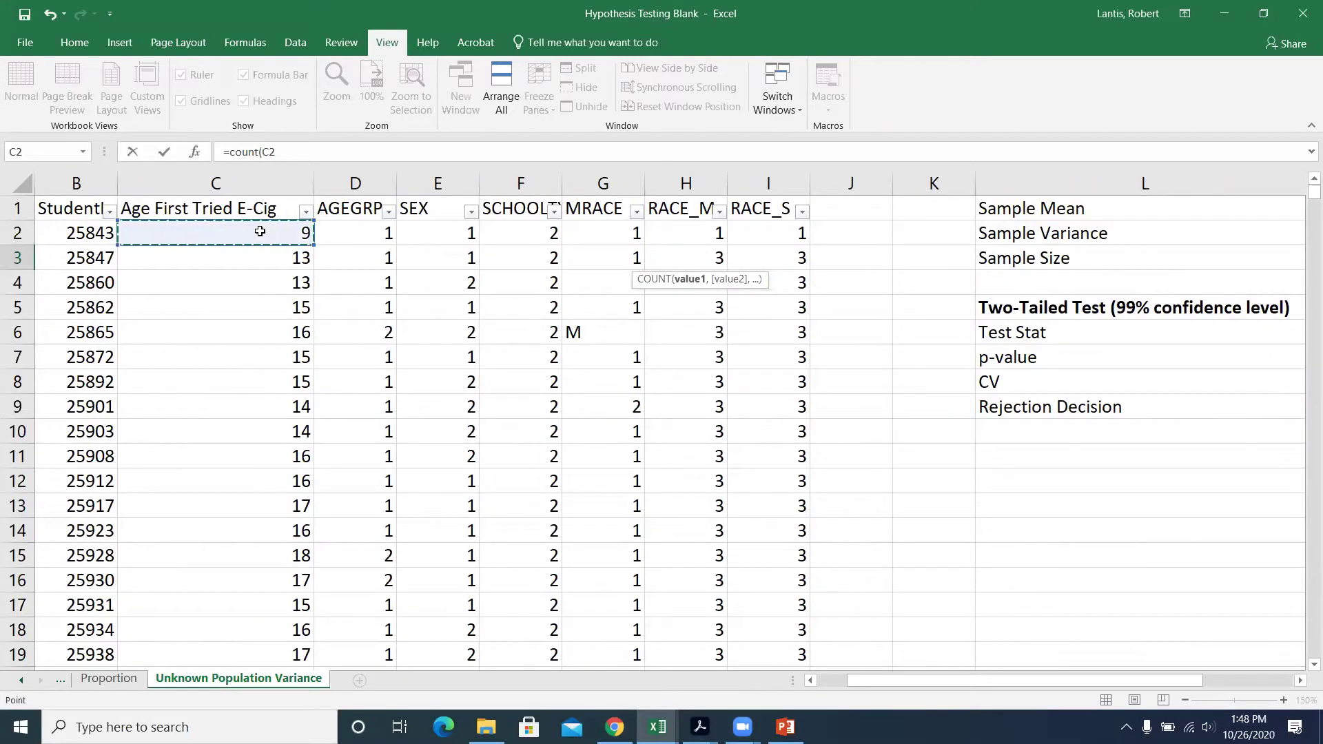
{"action": "key", "text": "ctrl+shift+Down"}
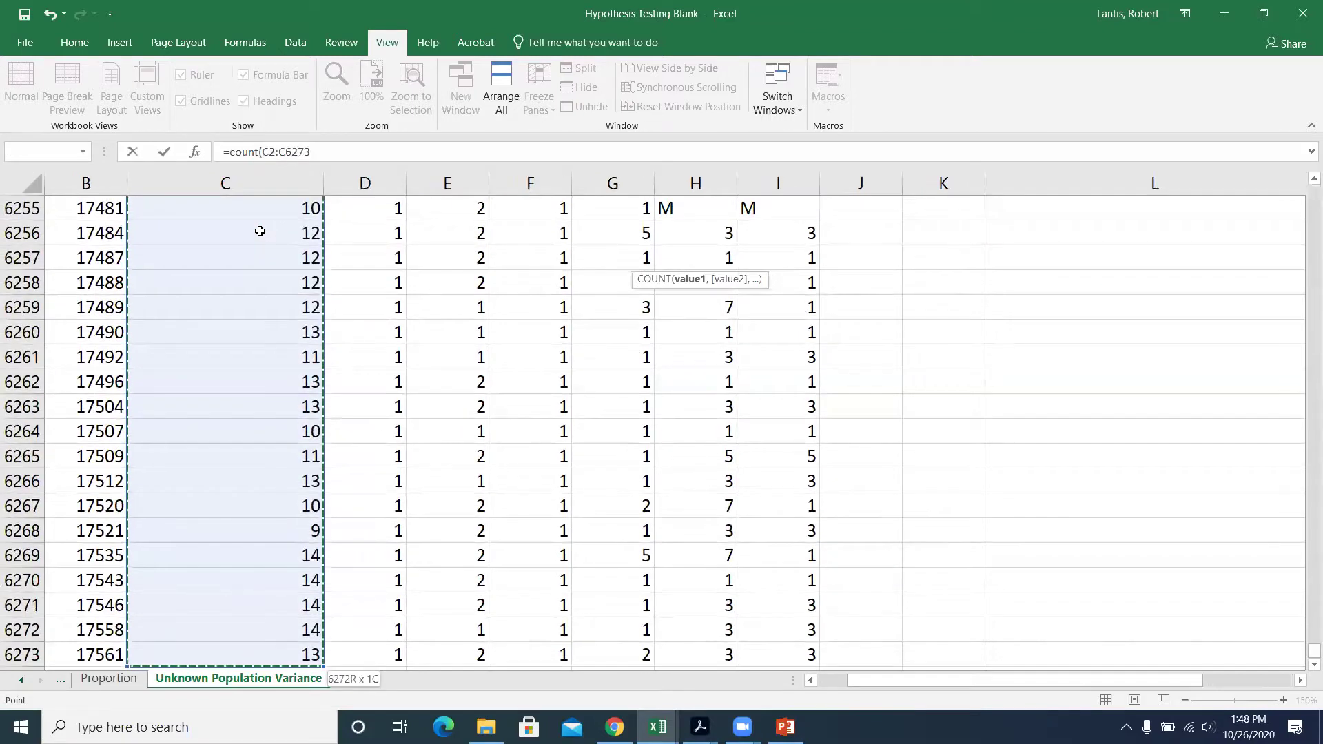
{"action": "key", "text": "Return"}
{"action": "scroll", "coordinate": [705, 337], "scroll_direction": "up", "scroll_amount": 1}
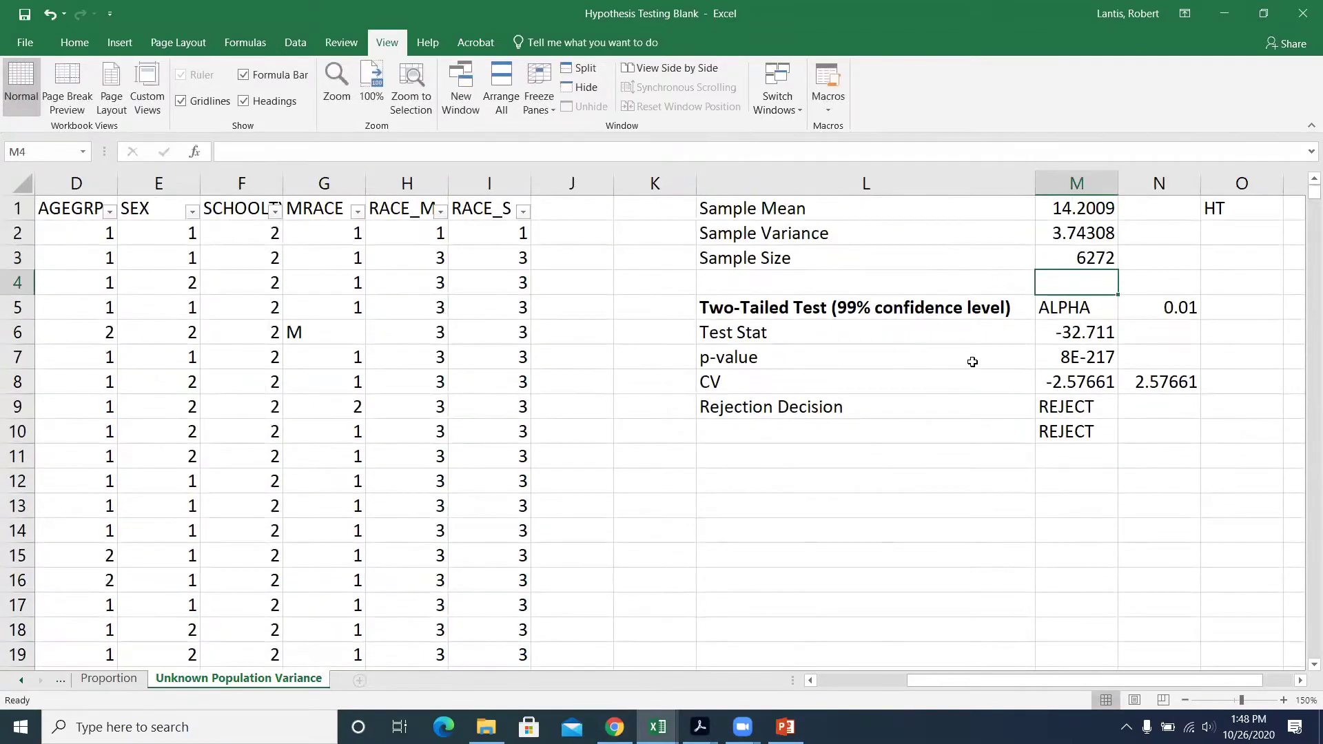
{"action": "left_click_drag", "start_coordinate": [999, 679], "coordinate": [1028, 680]}
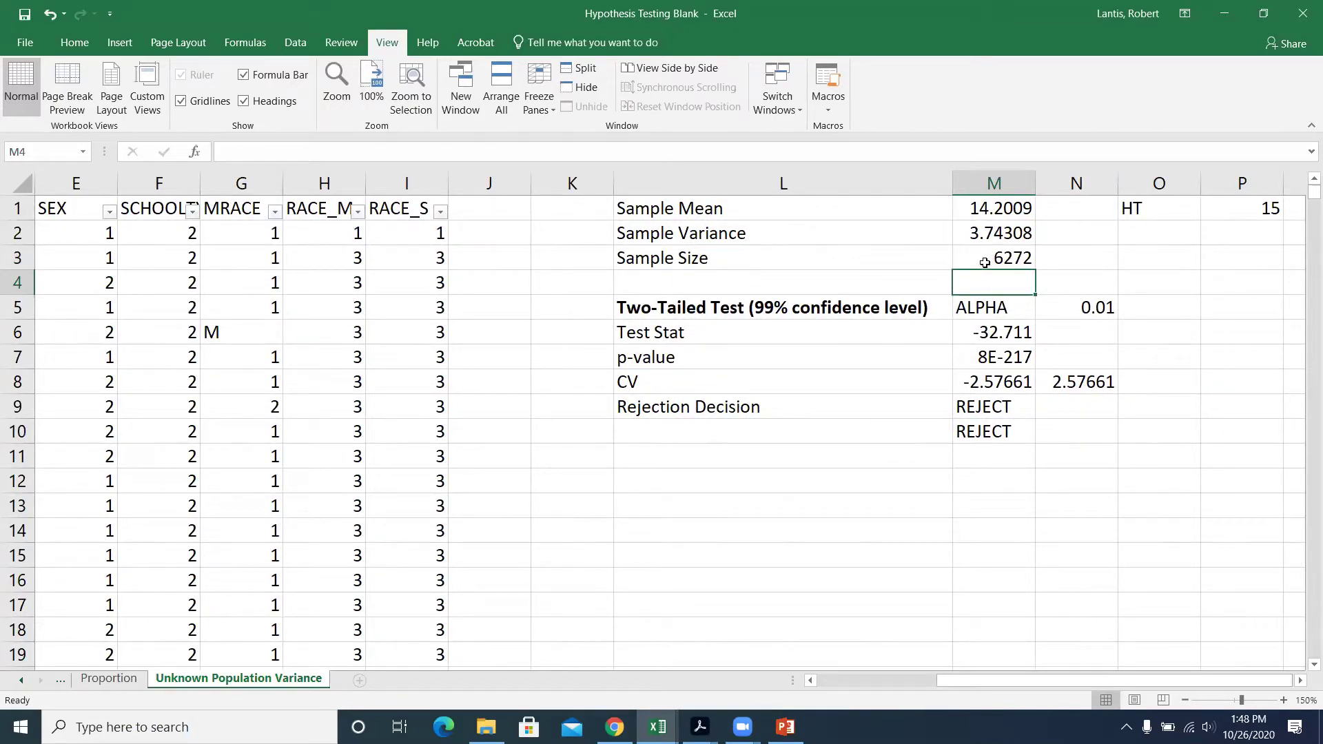
- Check the test statistic formula in M6, and try hypothesized means of 14.5 and 14.3 in P1
{"action": "left_click", "coordinate": [972, 332]}
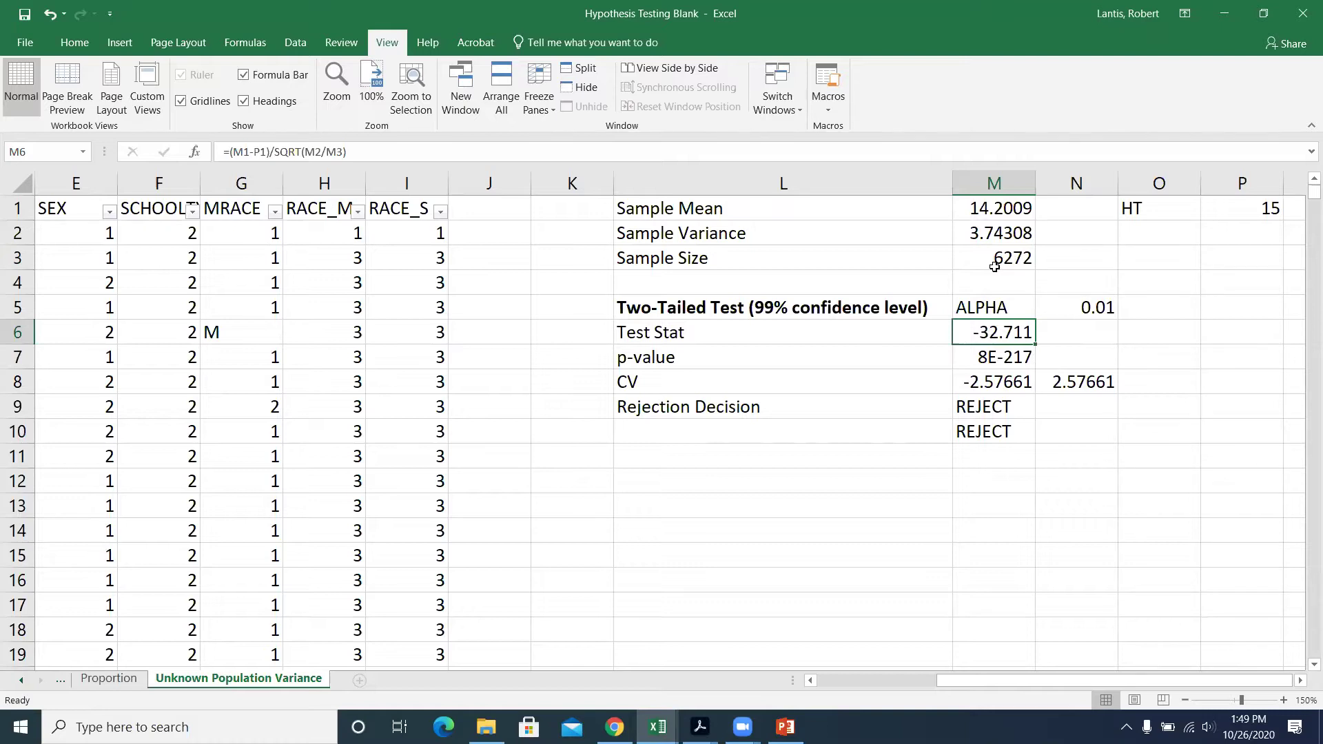
{"action": "left_click", "coordinate": [1242, 217]}
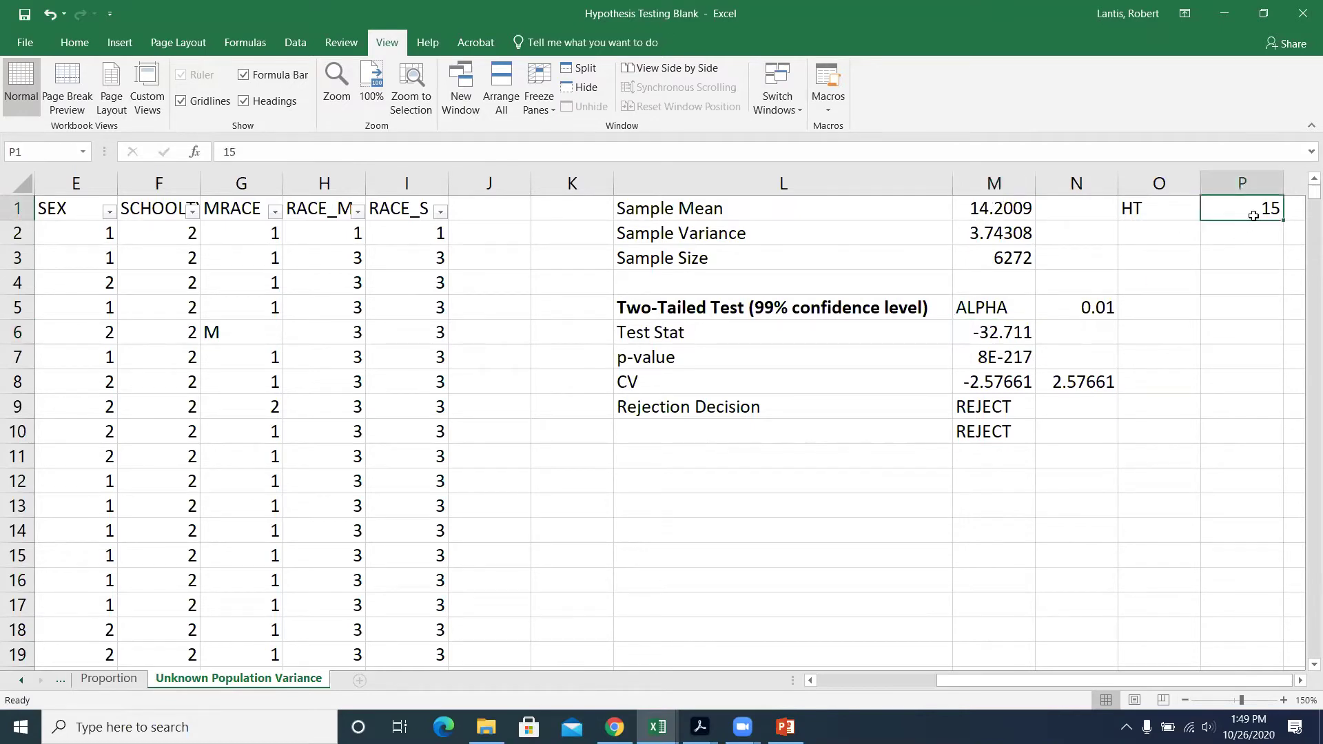
{"action": "type", "text": "14.5"}
{"action": "key", "text": "Return"}
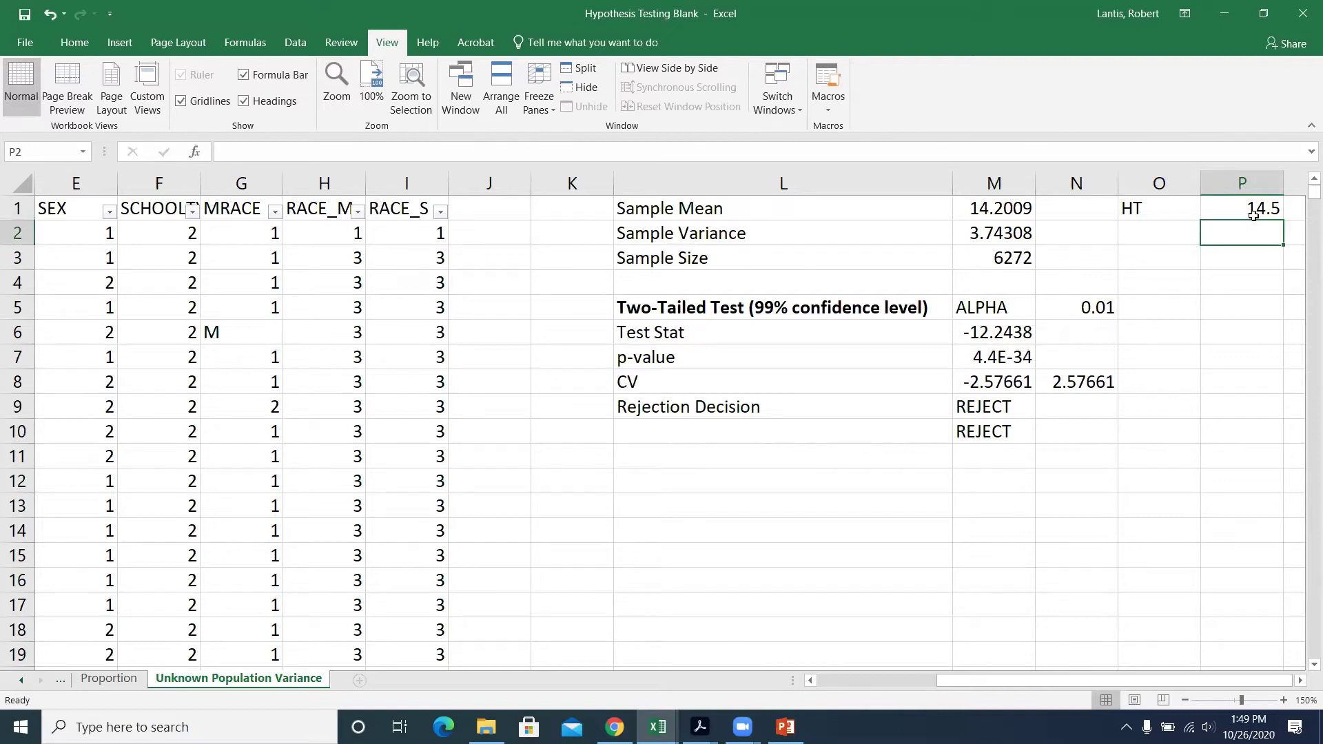
{"action": "left_click", "coordinate": [1255, 216]}
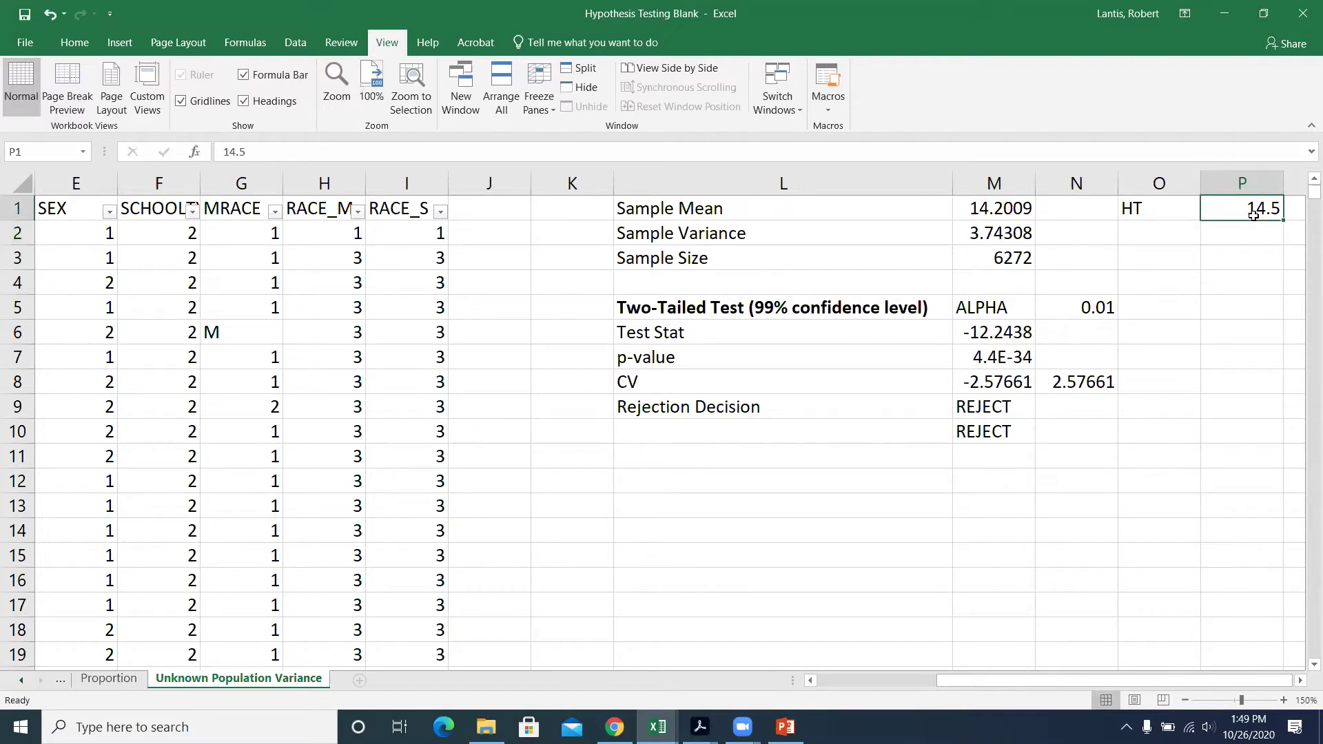
{"action": "type", "text": "14.3"}
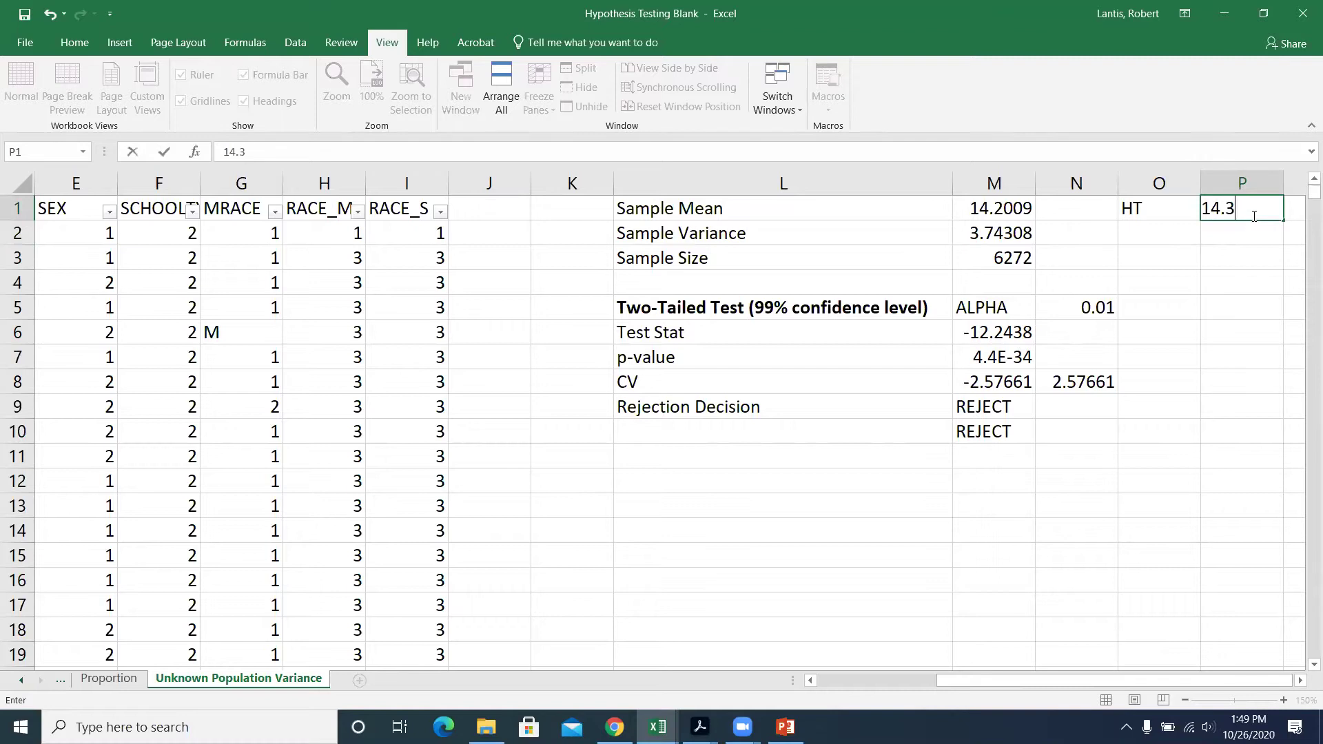
{"action": "key", "text": "Return"}
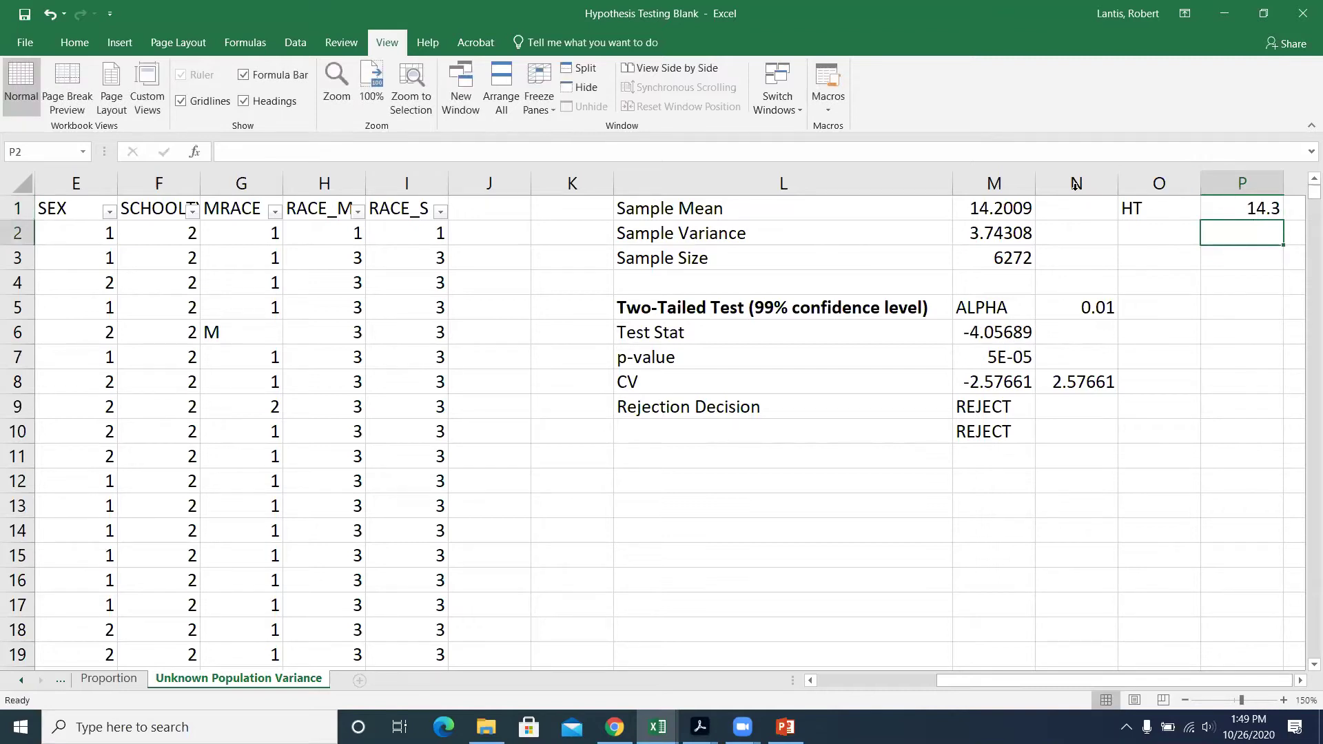